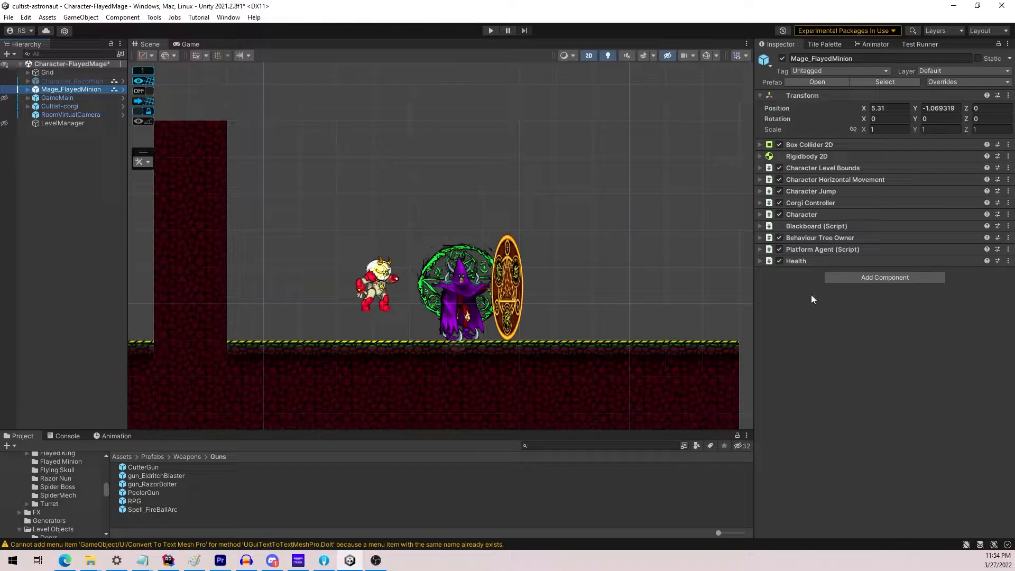
Add a Projectile Agent component to Mage_FlayedMinion and enable its Flip Towards Target option.
click(875, 282)
text(Proje)
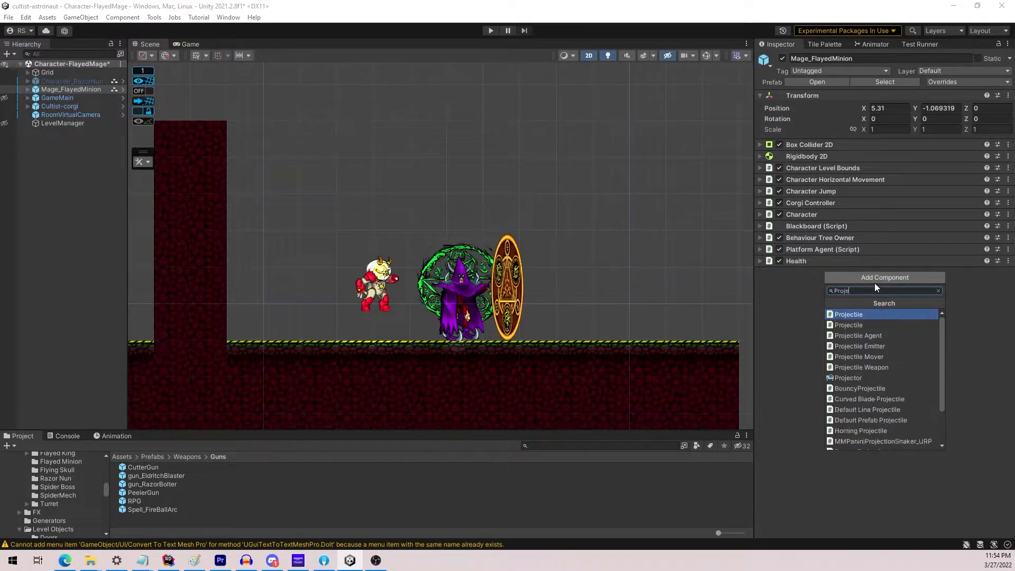
key(Down)
key(Down)
key(Down)
key(Return)
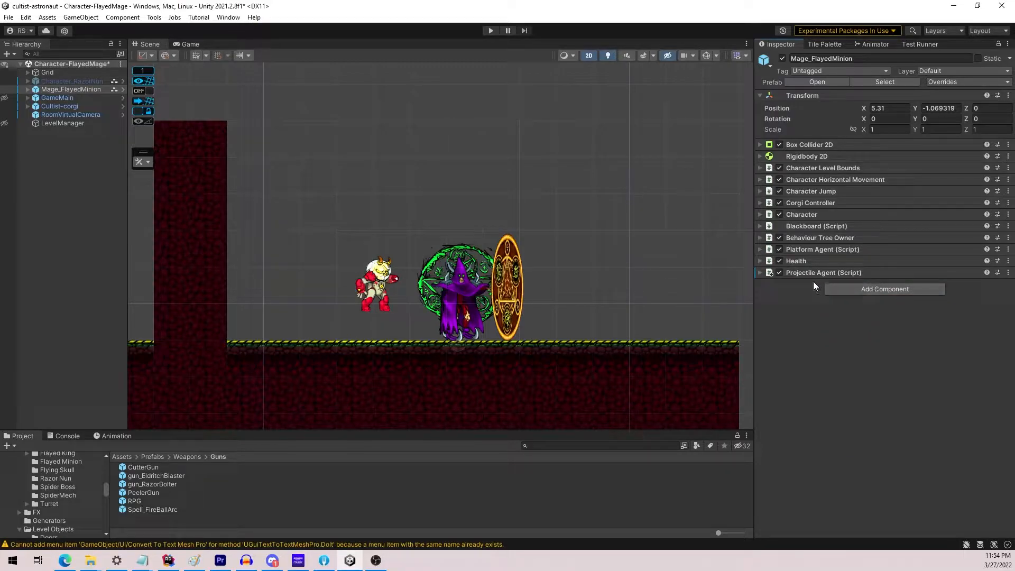
click(800, 273)
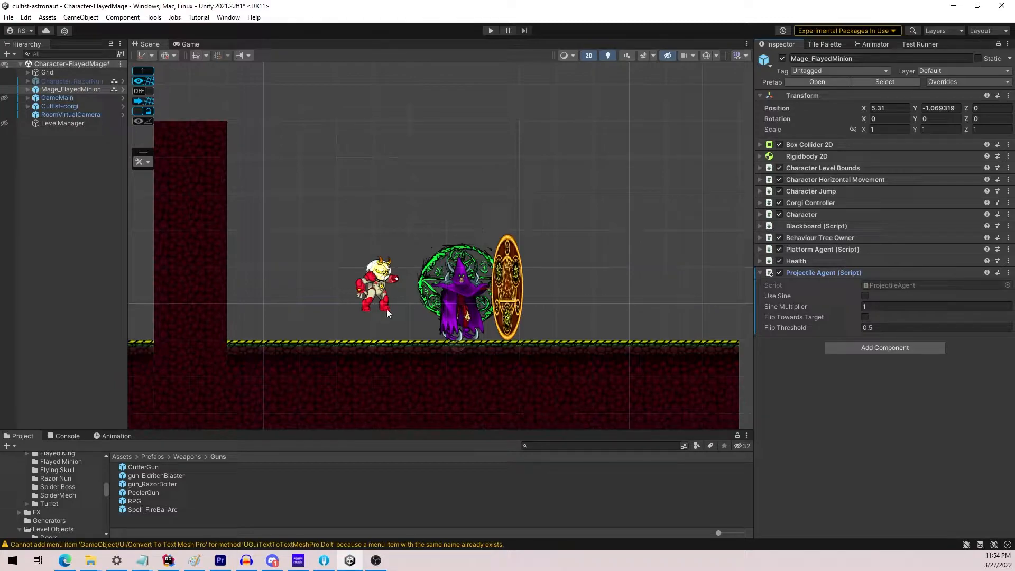
click(865, 317)
click(843, 272)
Add a Health Router component to Mage_FlayedMinion and collapse its settings.
click(843, 289)
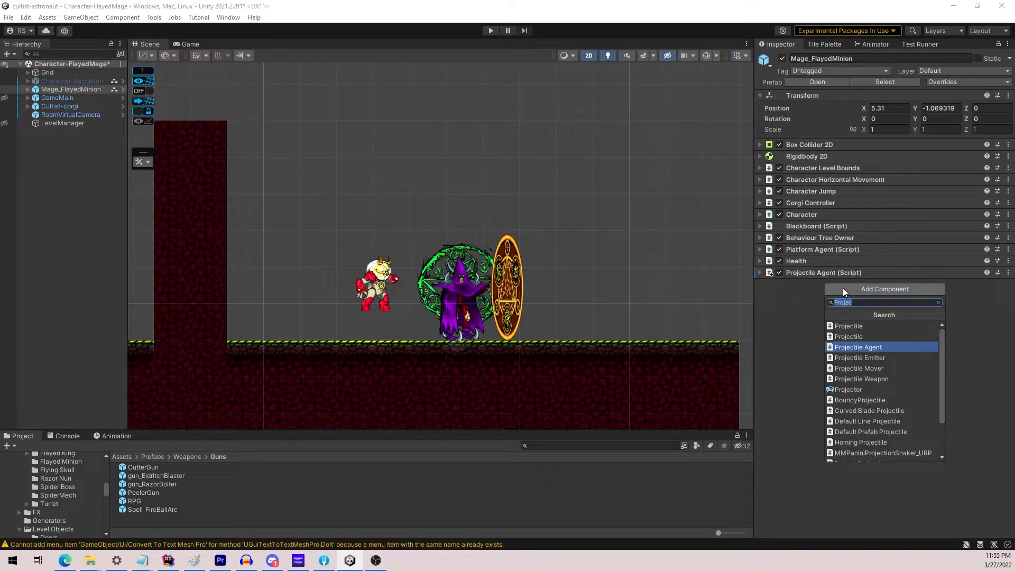
text(Health)
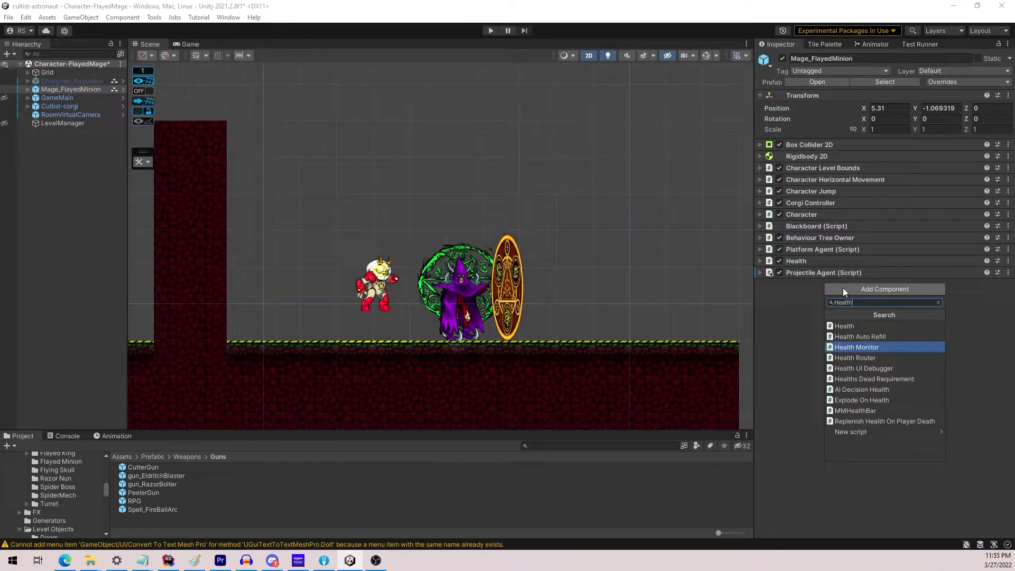
key(Down)
key(Return)
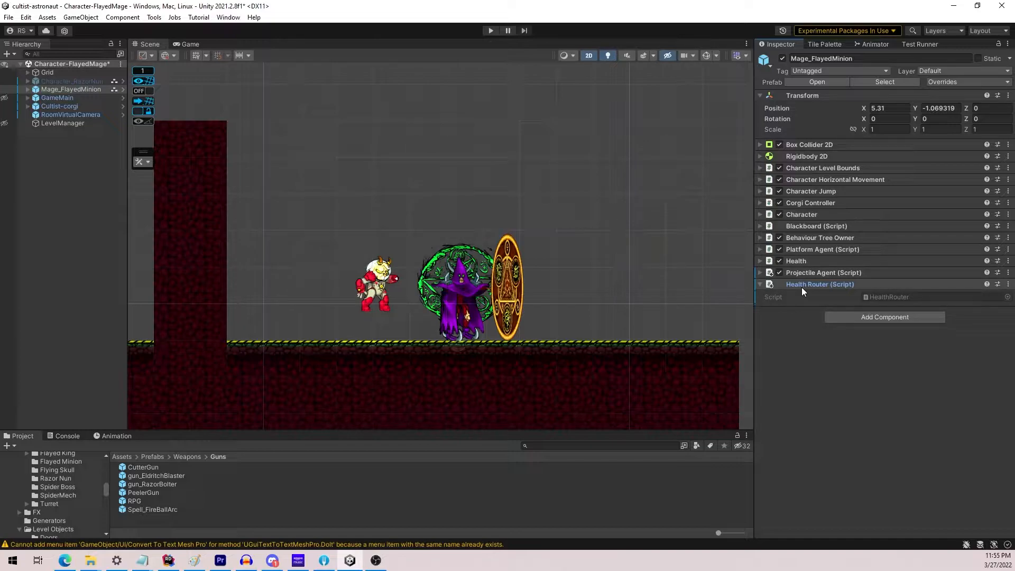
click(801, 287)
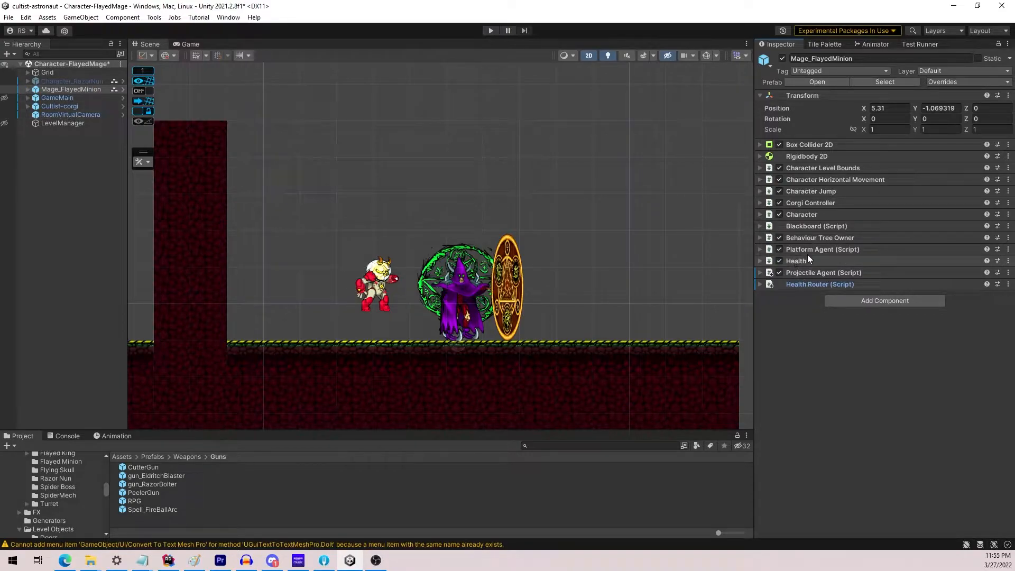
Add an Infinitive Weapon Handler component to Mage_FlayedMinion and review its weapon and binding settings.
click(861, 301)
text(Infinit)
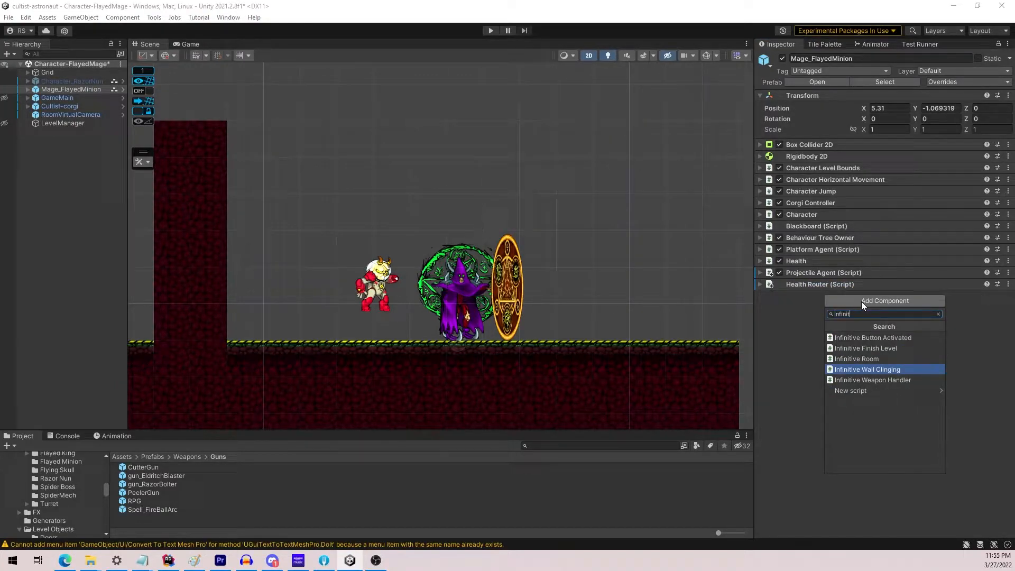
key(Down)
key(Return)
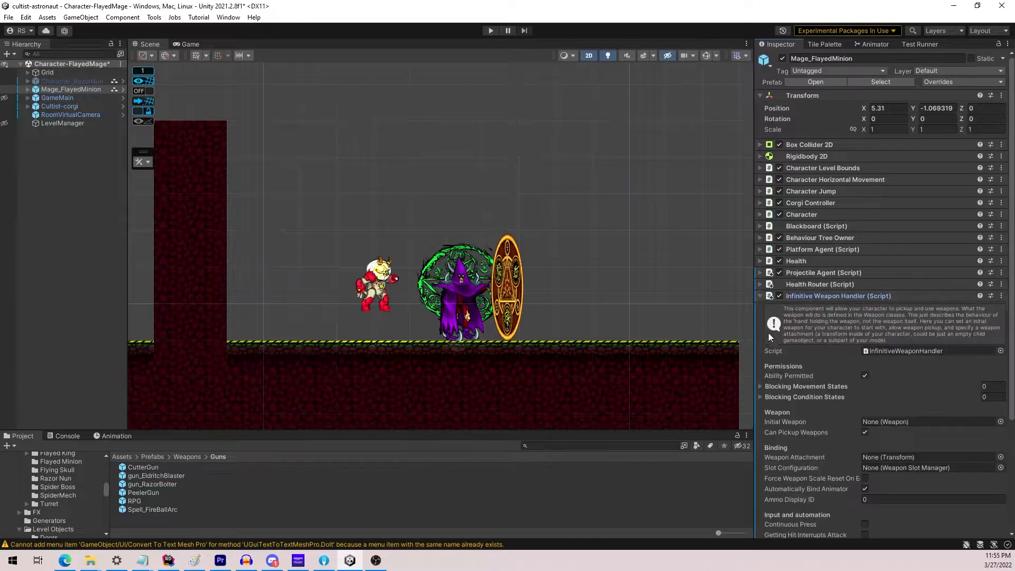
scroll(801, 372, down, 3)
scroll(797, 376, down, 3)
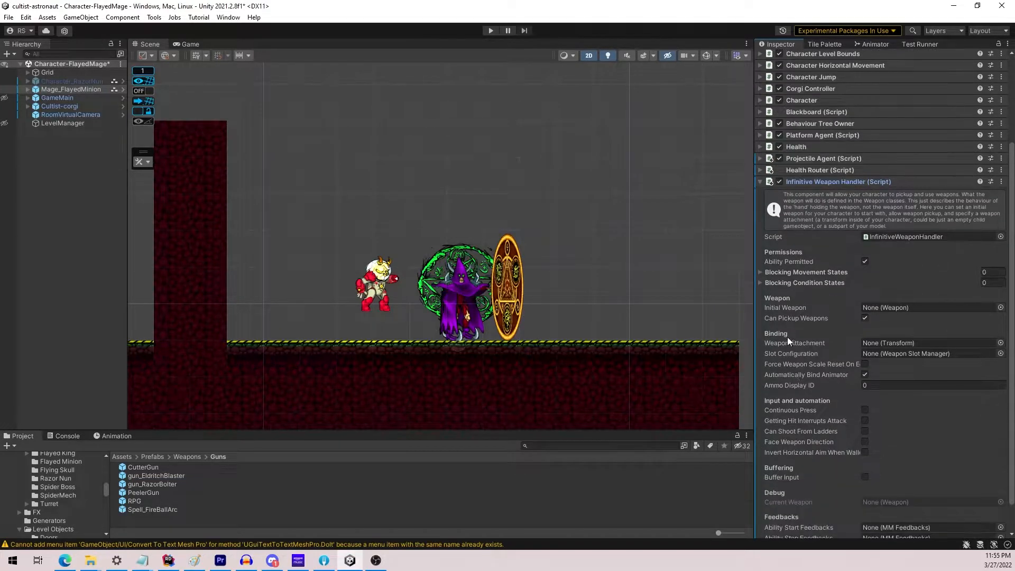
scroll(776, 424, down, 2)
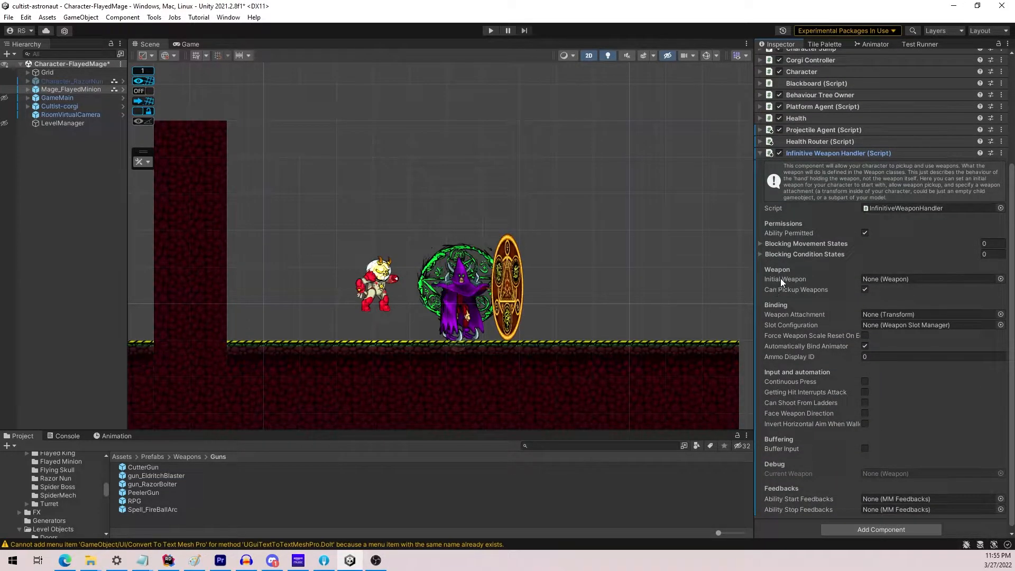
mouse_move(824, 315)
Expand Mage_FlayedMinion and flayedMinion_mage, and locate the orange magic circle's parent object, MagicCircle_Fire (fade).
click(35, 90)
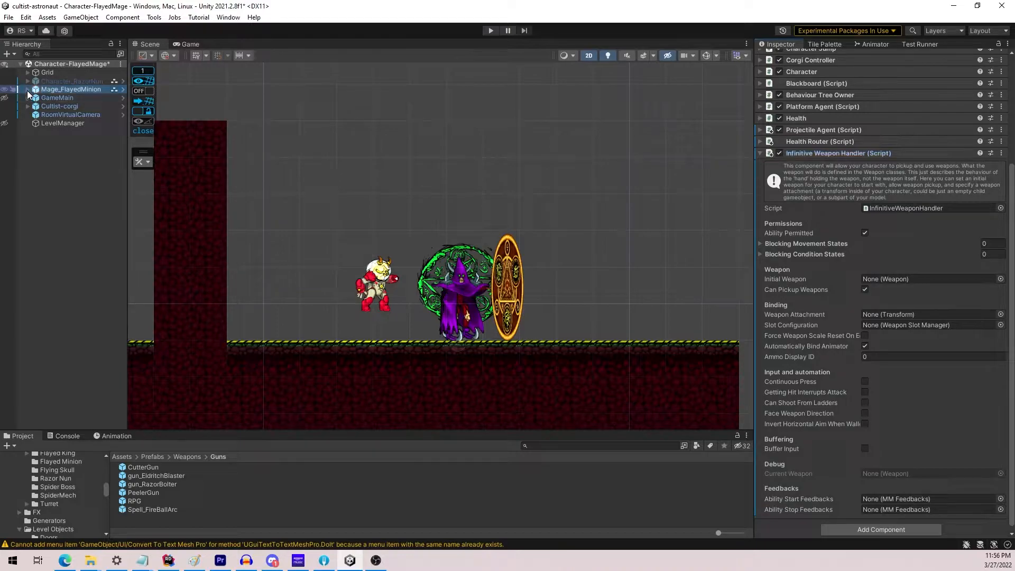
click(27, 89)
drag(128, 129, 226, 130)
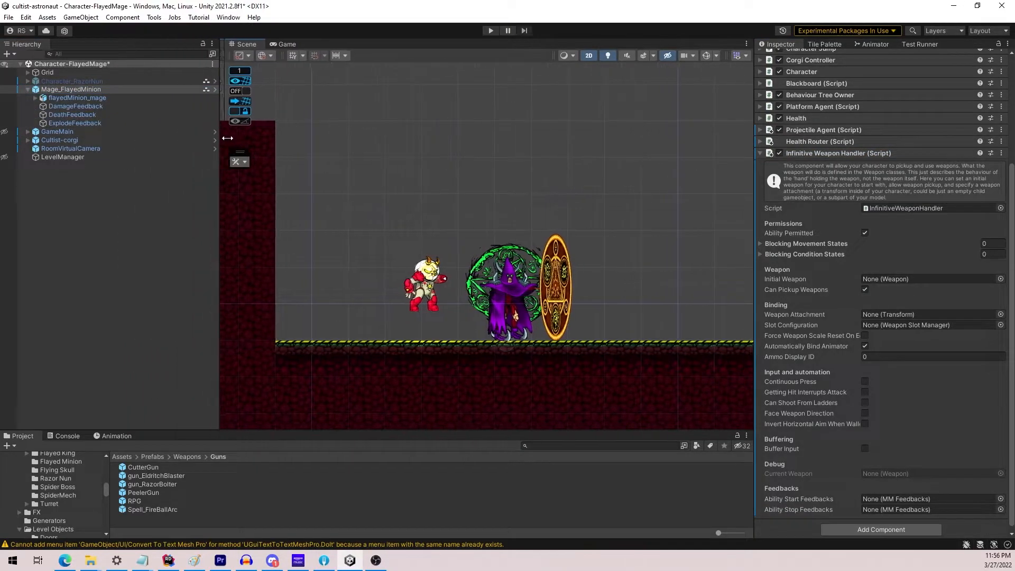
click(36, 98)
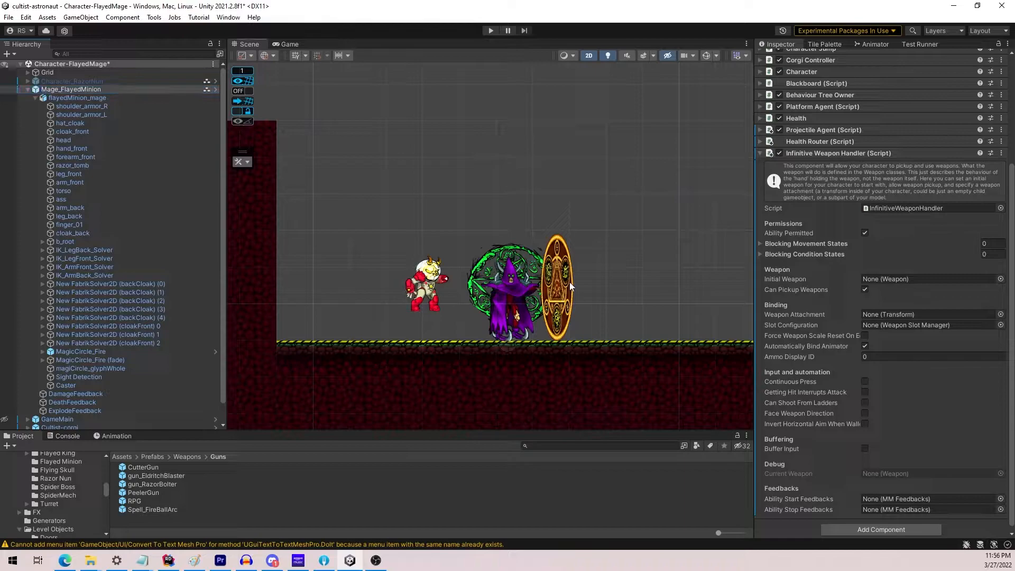
click(555, 286)
scroll(125, 307, down, 3)
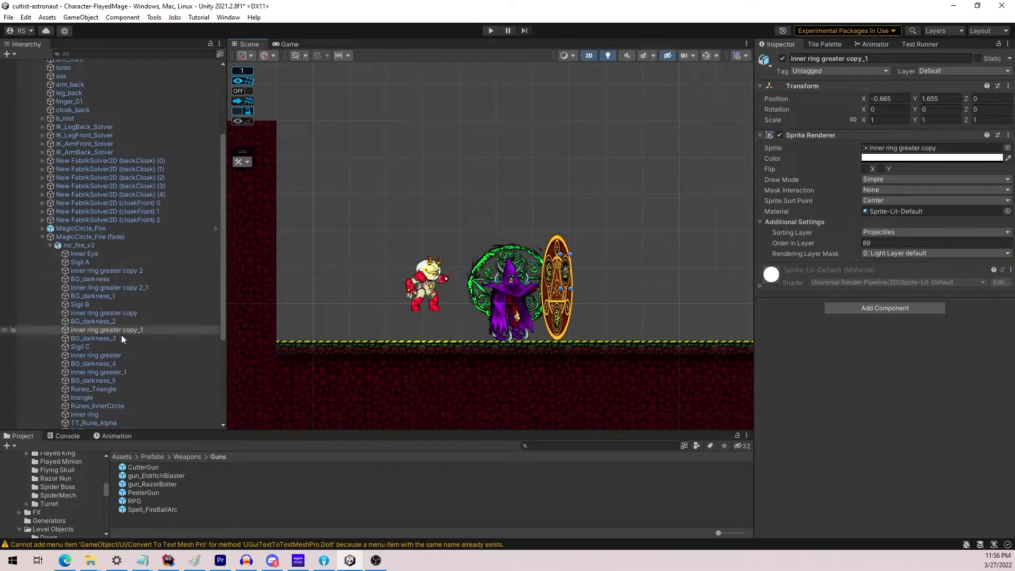
click(79, 246)
click(83, 237)
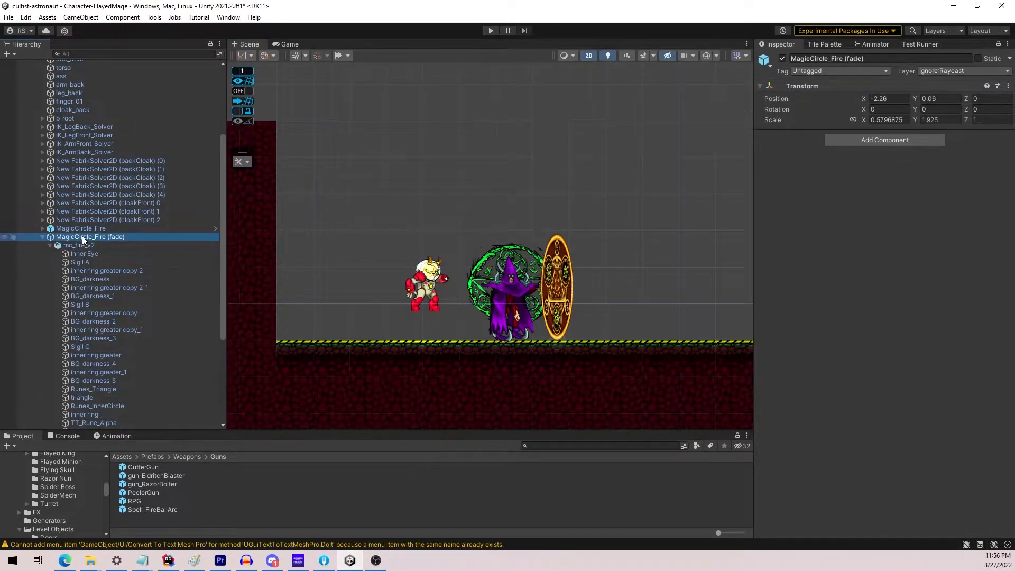
Check MagicCircle_Fire (fade) by switching it off and on and moving it in the scene, undoing the move.
click(784, 59)
click(784, 59)
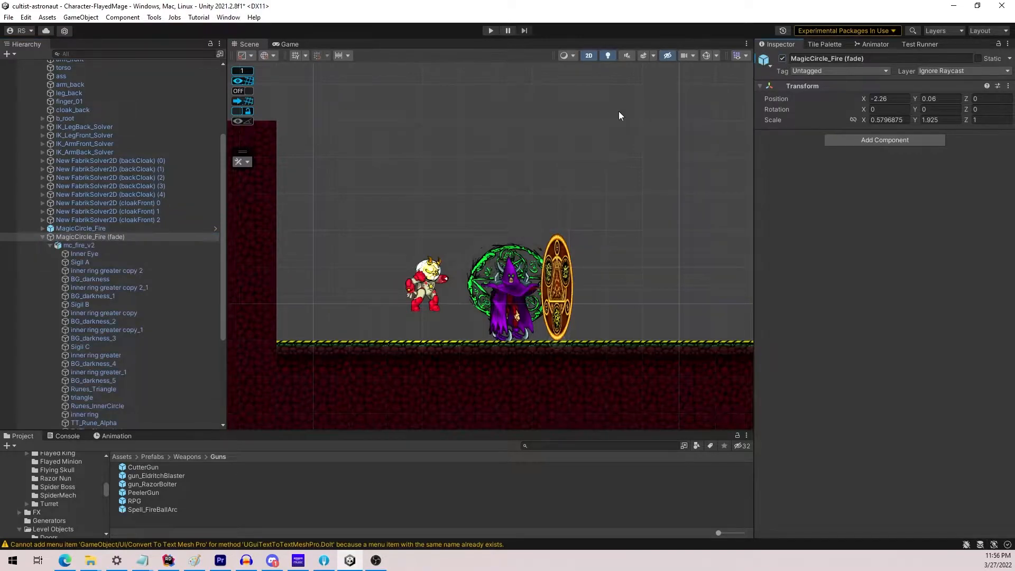
click(49, 246)
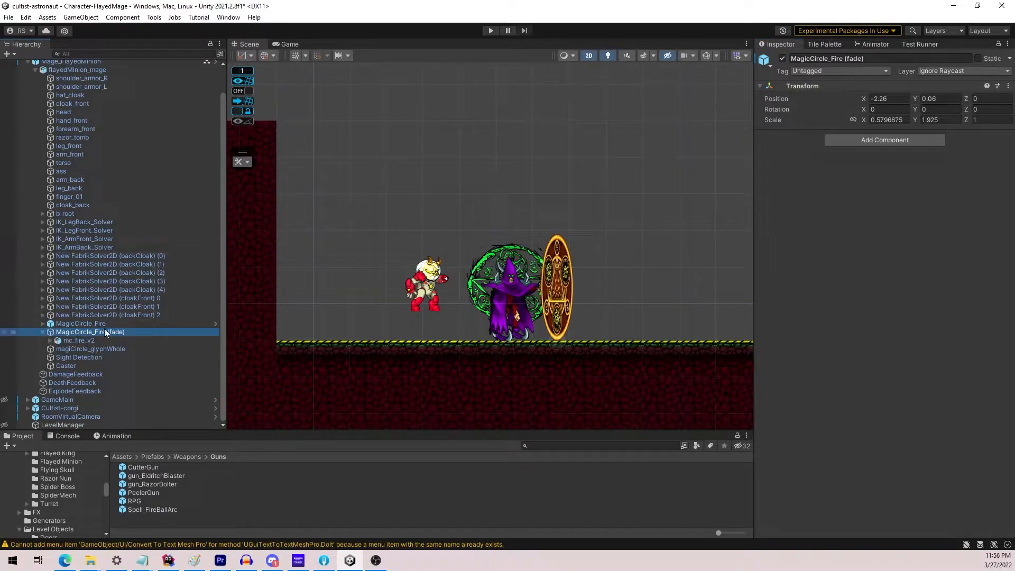
click(553, 298)
key(ctrl+z)
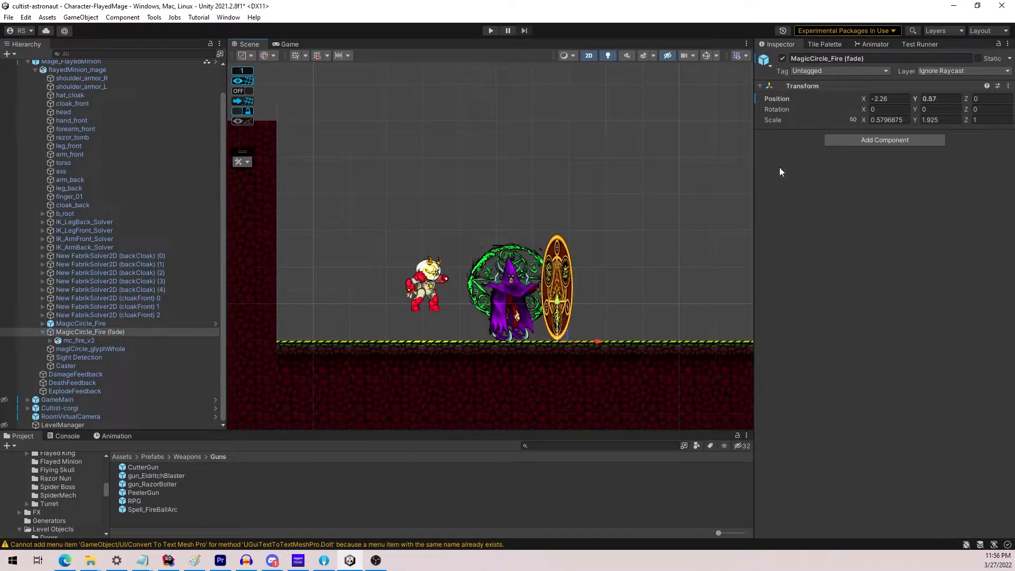
Switch MagicCircle_Fire off and on to identify it, and inspect its mc_fire_v2 child.
click(87, 323)
click(782, 59)
click(781, 59)
click(781, 59)
click(781, 58)
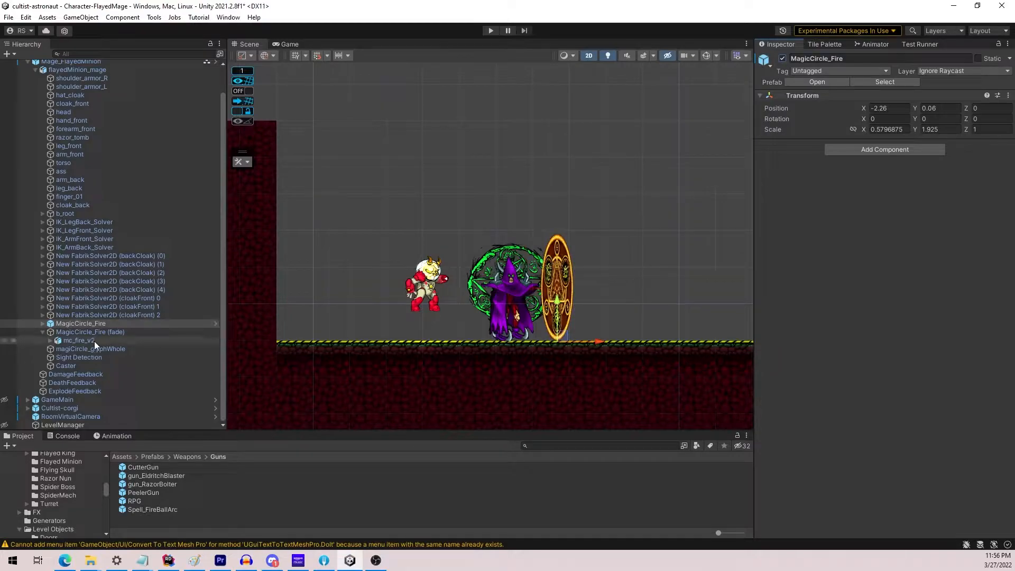
click(42, 324)
click(63, 332)
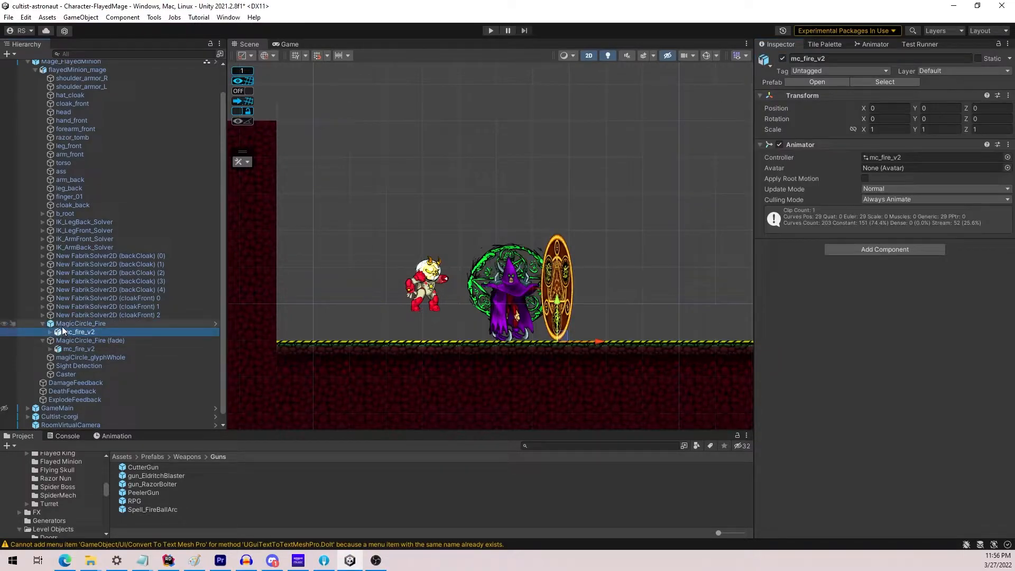
click(49, 331)
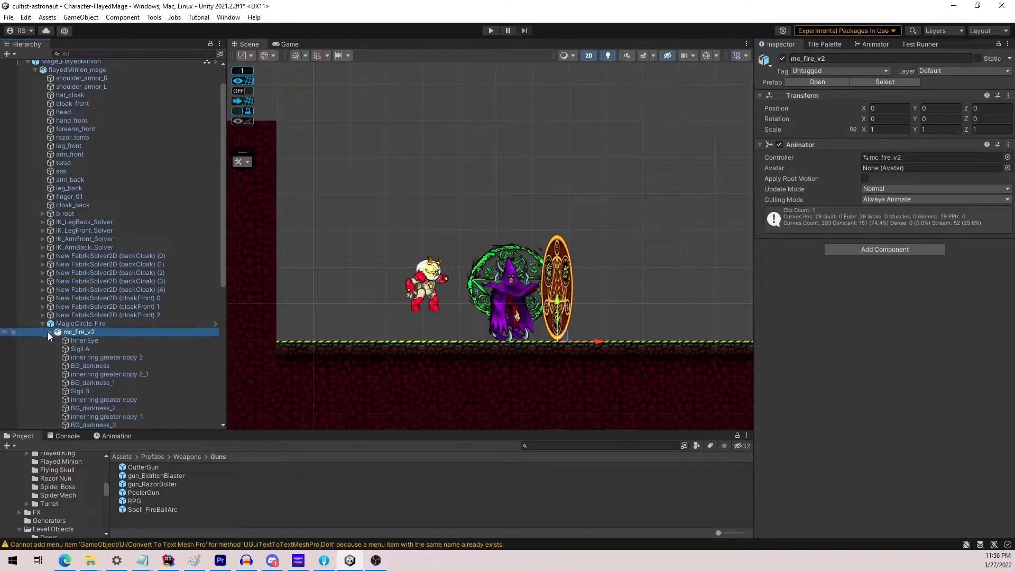
click(48, 332)
Compare MagicCircle_Fire (fade) by toggling it, then frame its Inner Eye sprite and test moving it, undoing the move.
click(64, 341)
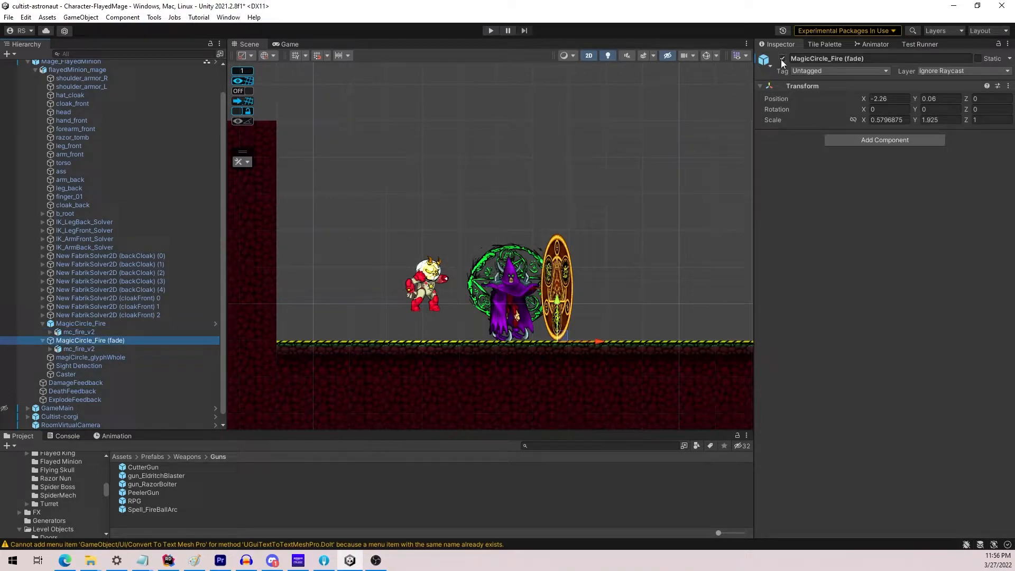
click(782, 59)
click(782, 60)
click(99, 350)
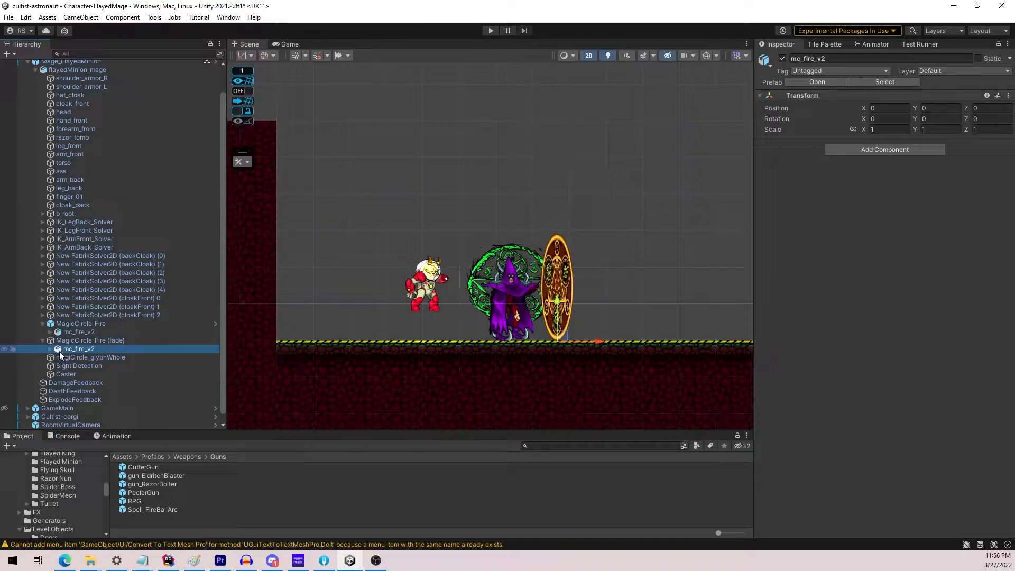
click(51, 350)
double_click(78, 358)
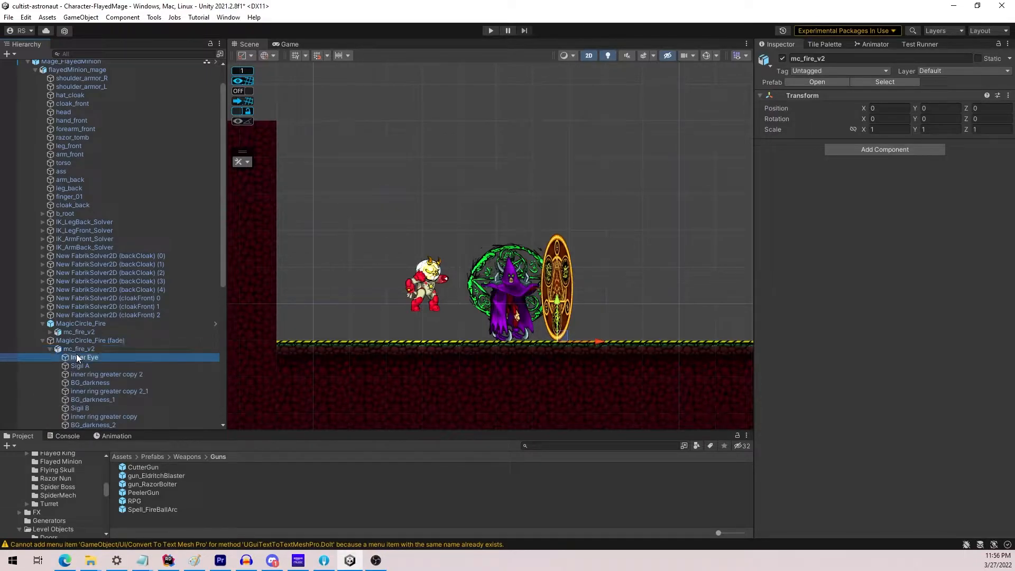
scroll(478, 287, down, 5)
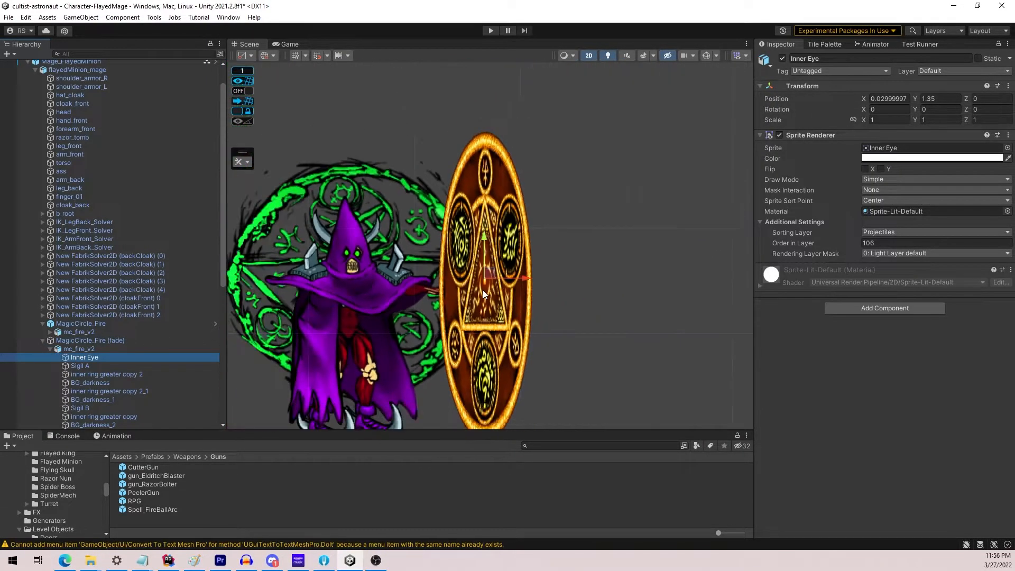
drag(529, 278, 634, 280)
key(ctrl+z)
Set the alpha of the Inner Eye sprite's color to 255 and collapse MagicCircle_Fire (fade).
click(895, 158)
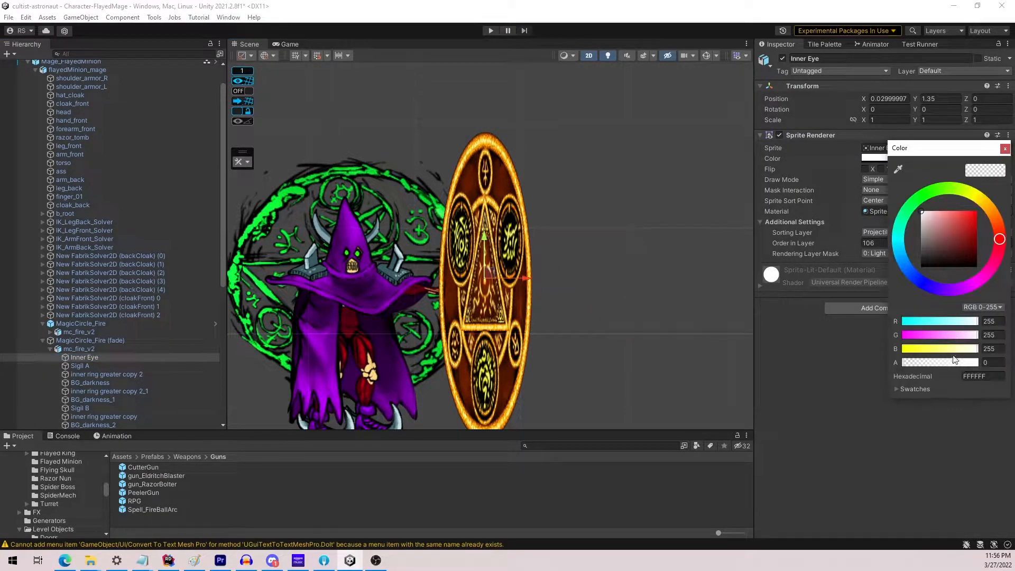
text(0)
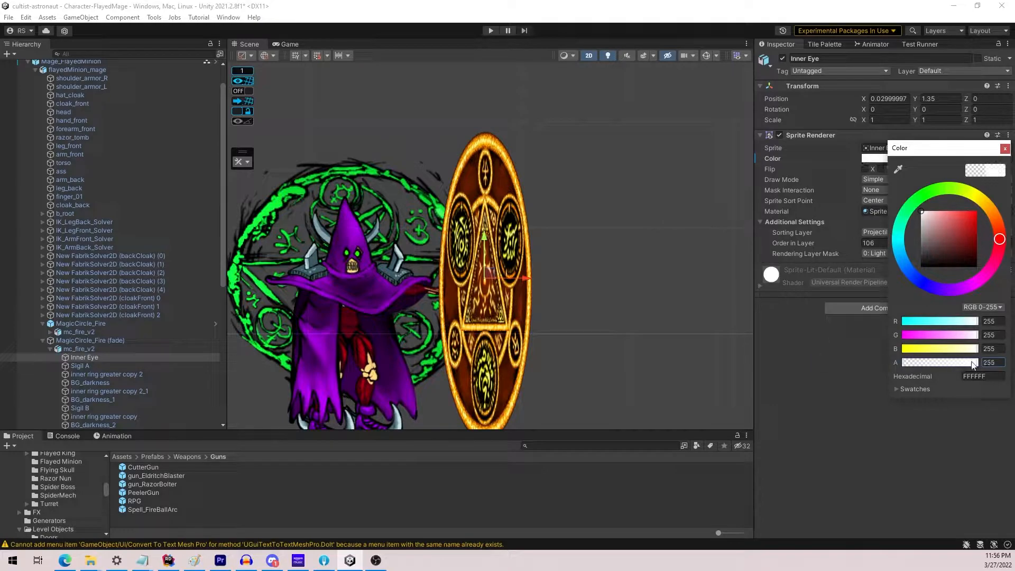
click(1004, 149)
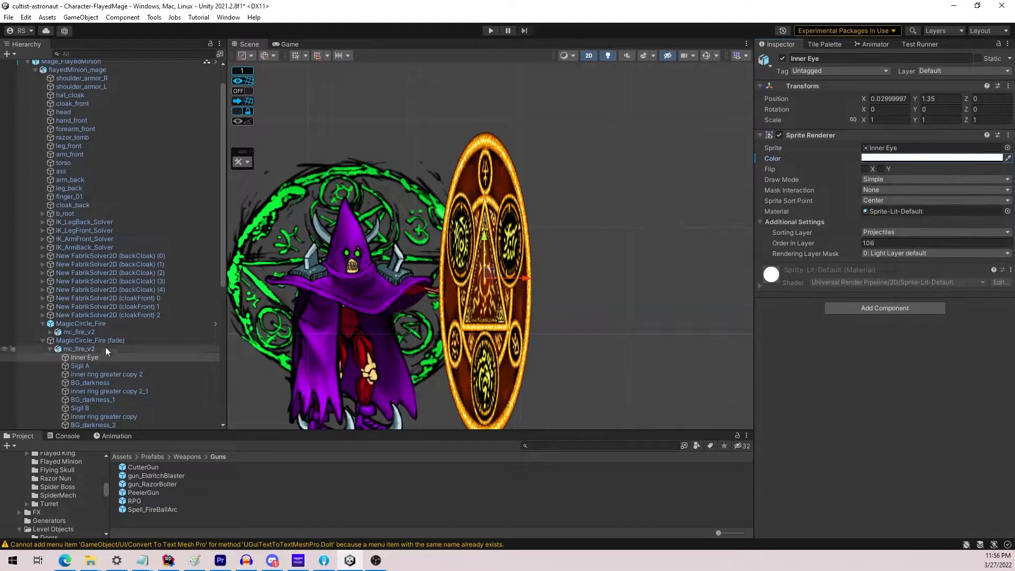
click(42, 340)
Open the anim_mageFlayed_fireball_Full animation clip and preview it at frame 0.
click(69, 324)
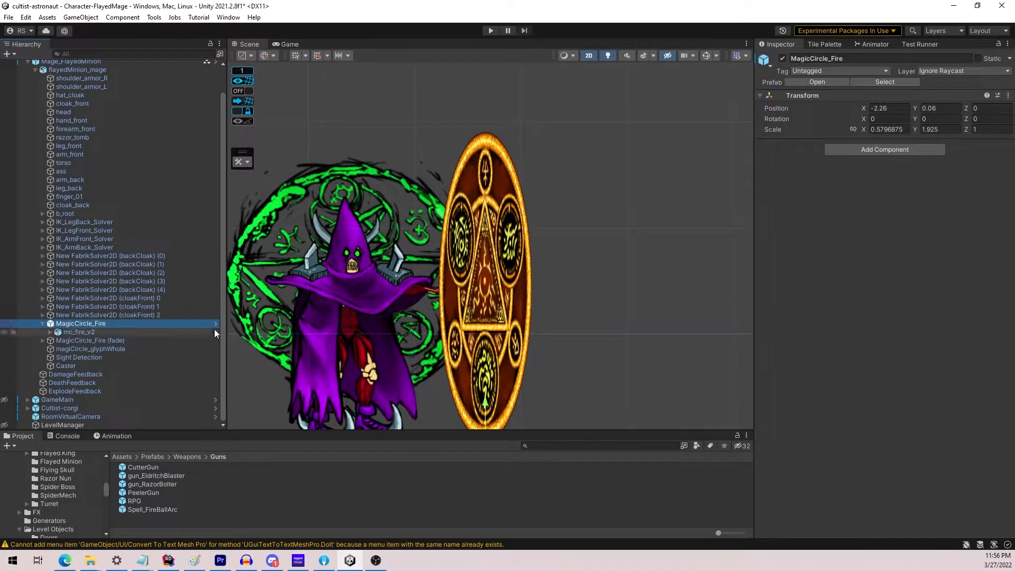
click(128, 434)
click(55, 456)
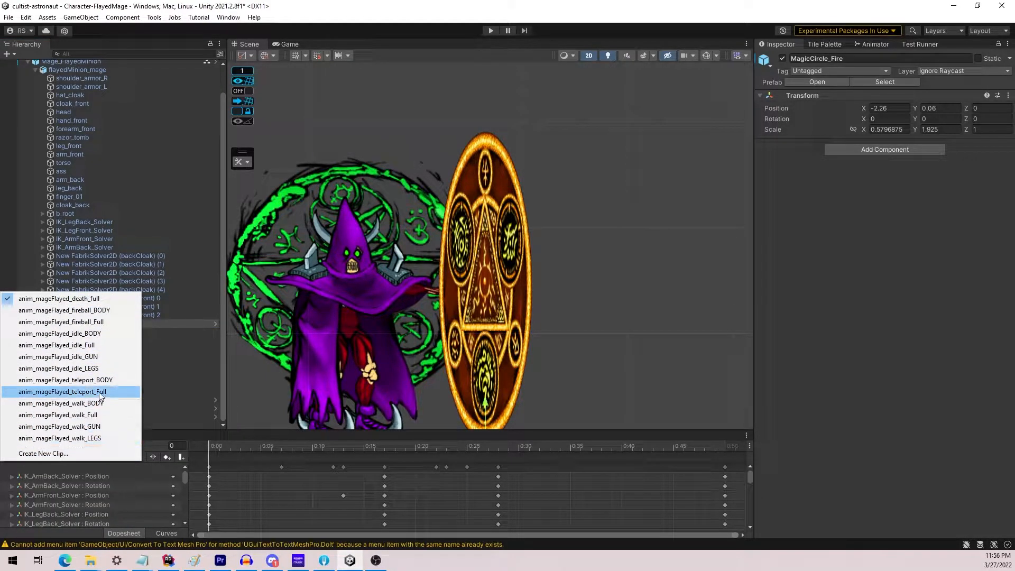
click(103, 323)
drag(210, 446, 180, 457)
drag(87, 430, 90, 414)
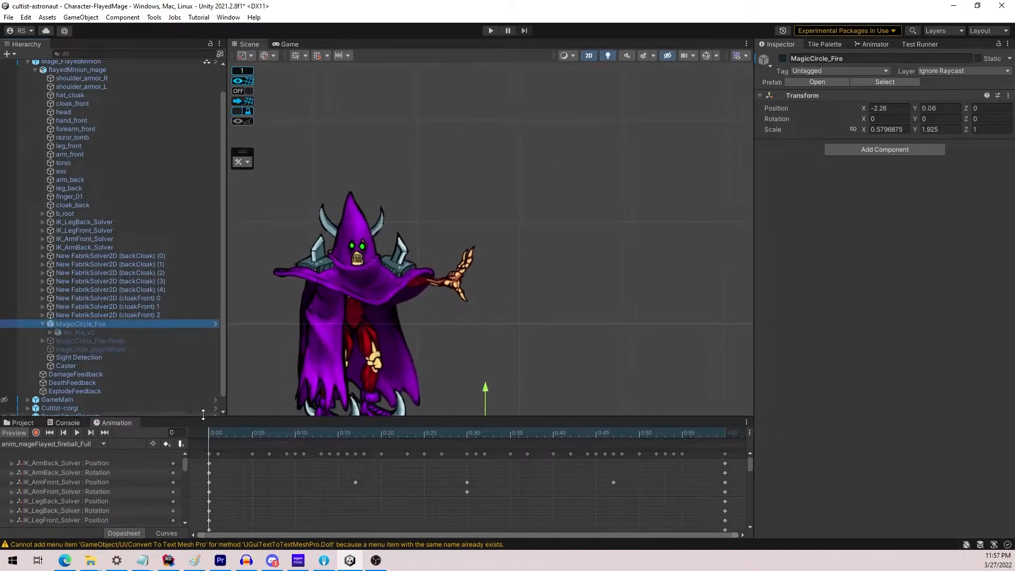
Create an empty child object named WeaponAttachment_Slot0 under MagicCircle_Fire.
click(42, 324)
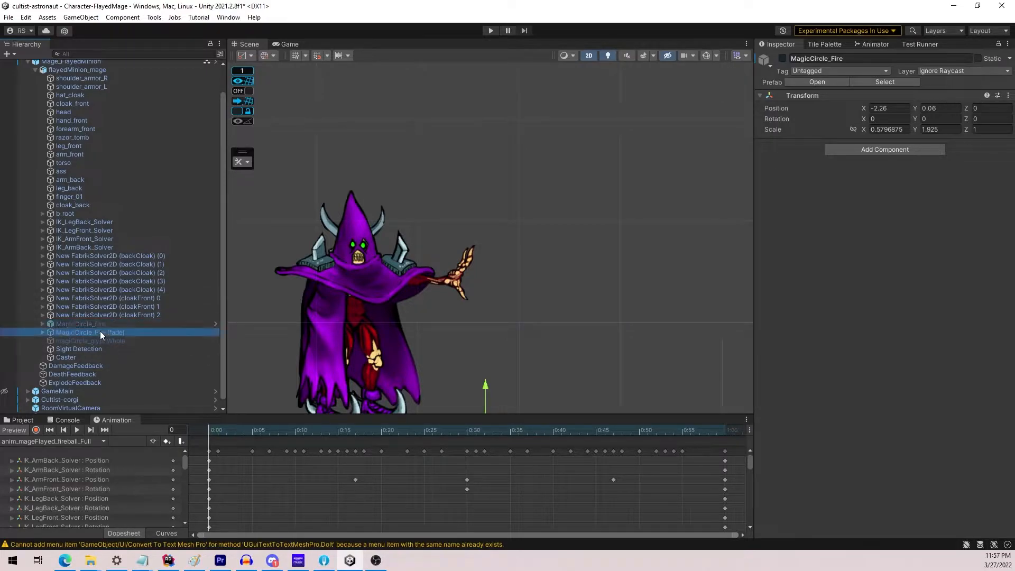
right_click(88, 322)
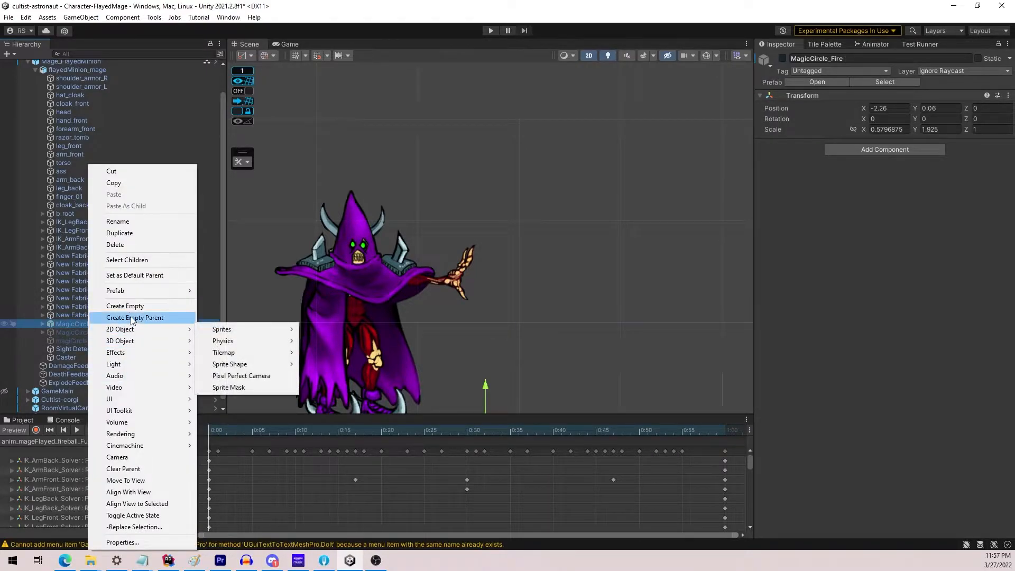
click(124, 306)
text(W)
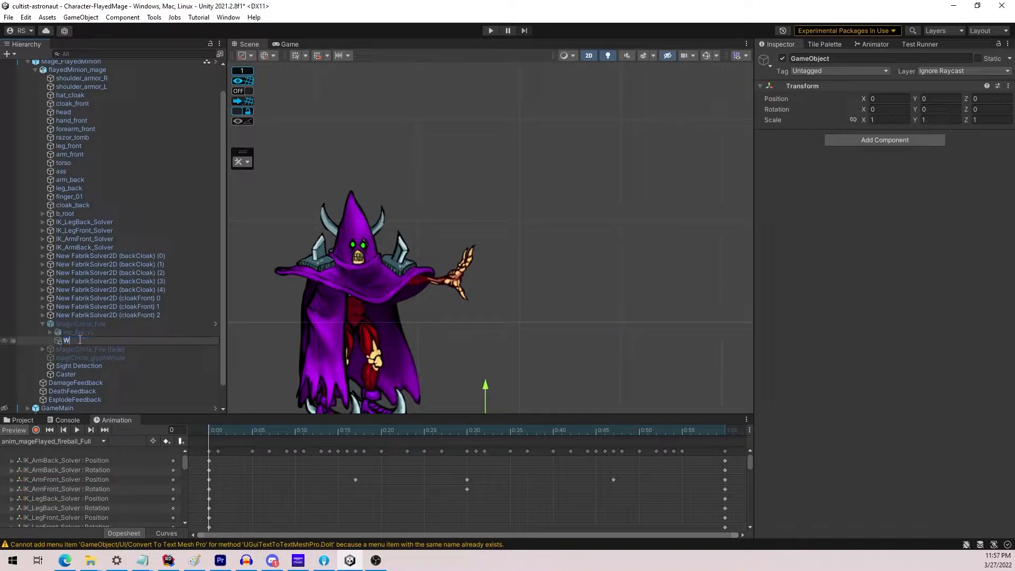
text(eaponAttachment_Slot0)
key(Return)
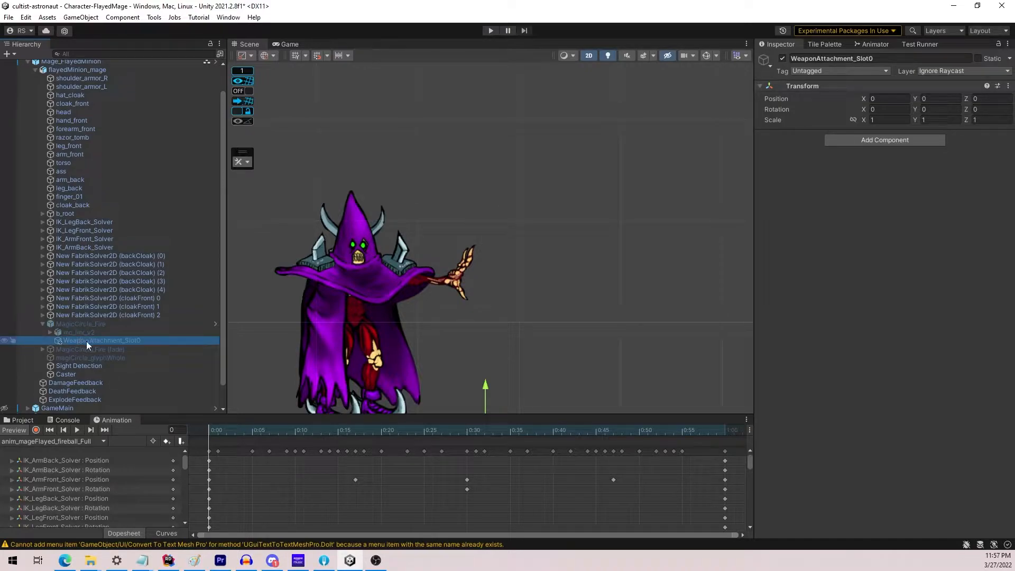
Apply the added WeaponAttachment_Slot0 object as an override in the Mage_FlayedMinion prefab.
drag(79, 366, 89, 319)
key(Return)
right_click(103, 341)
mouse_move(159, 279)
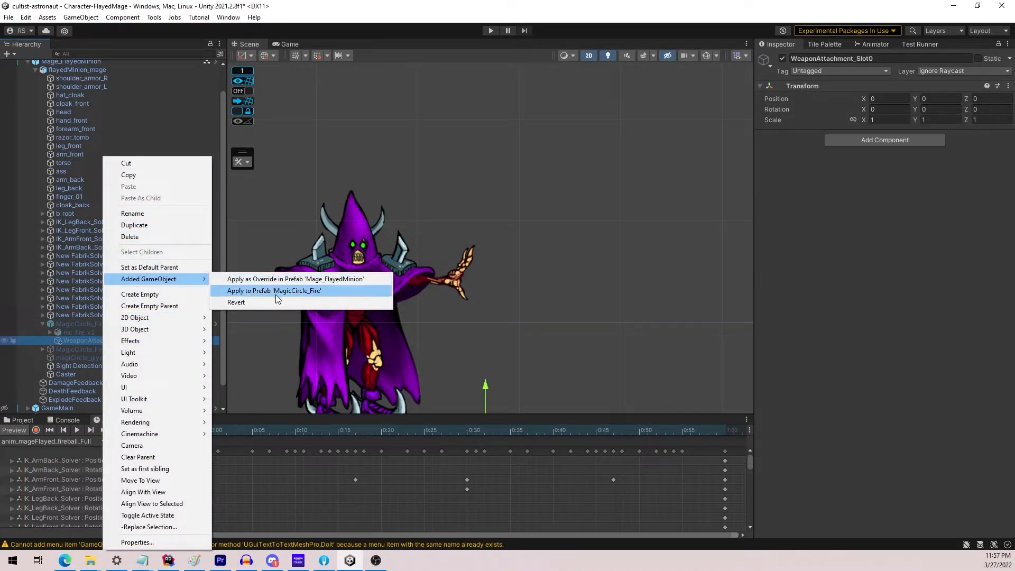
click(344, 280)
Open the Mage_FlayedMinion prefab and move WeaponAttachment_Slot0 out of MagicCircle_Fire to sit directly under flayedMinion_mage.
scroll(142, 194, up, 2)
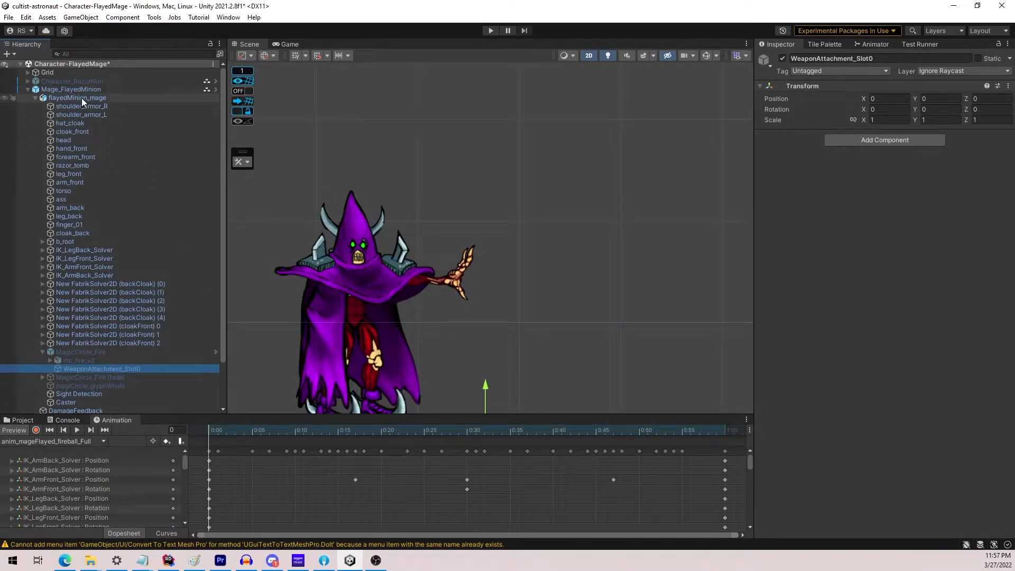
click(216, 89)
drag(84, 360, 51, 349)
click(113, 339)
text(w)
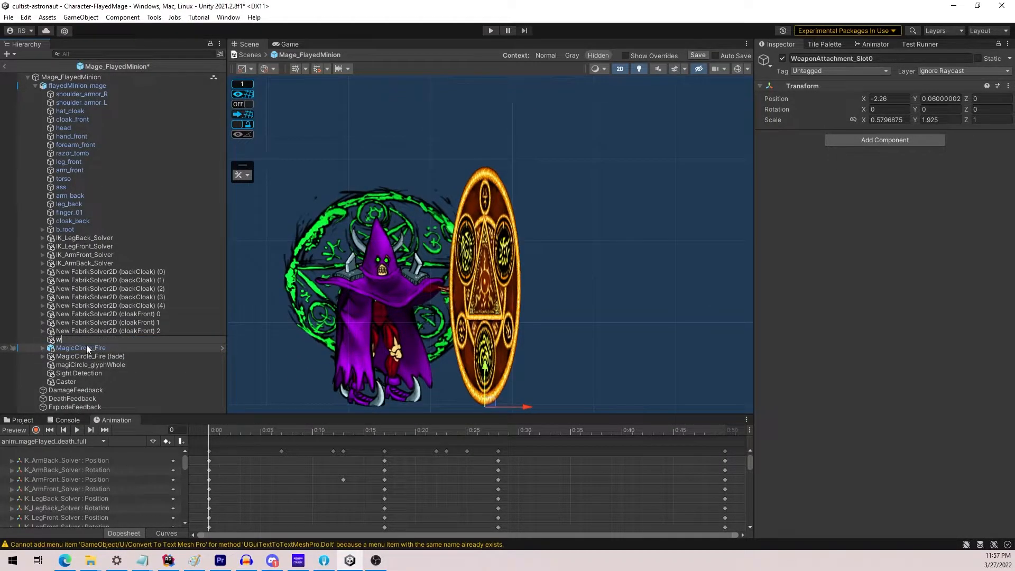
key(Escape)
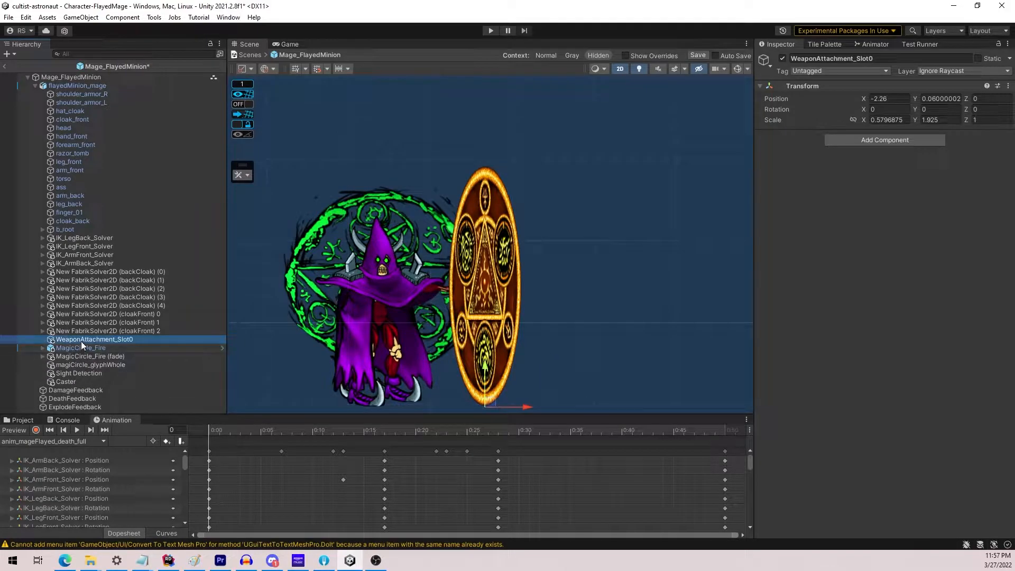
Move WeaponAttachment_Slot0 to the centre of the fire magic circle and set its position to X -2.25, Y 2.5.
double_click(81, 341)
scroll(496, 239, up, 3)
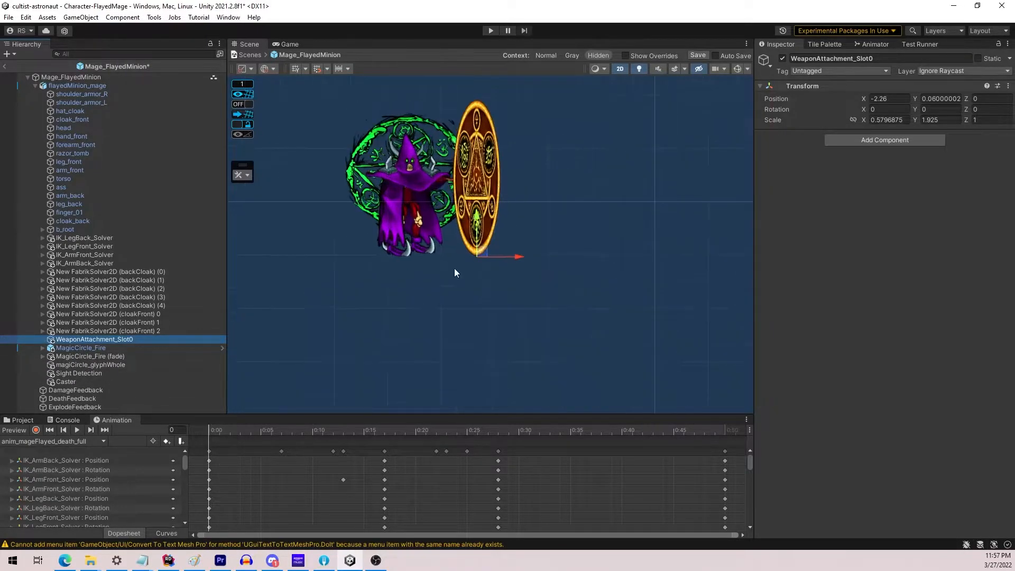
drag(479, 242, 487, 197)
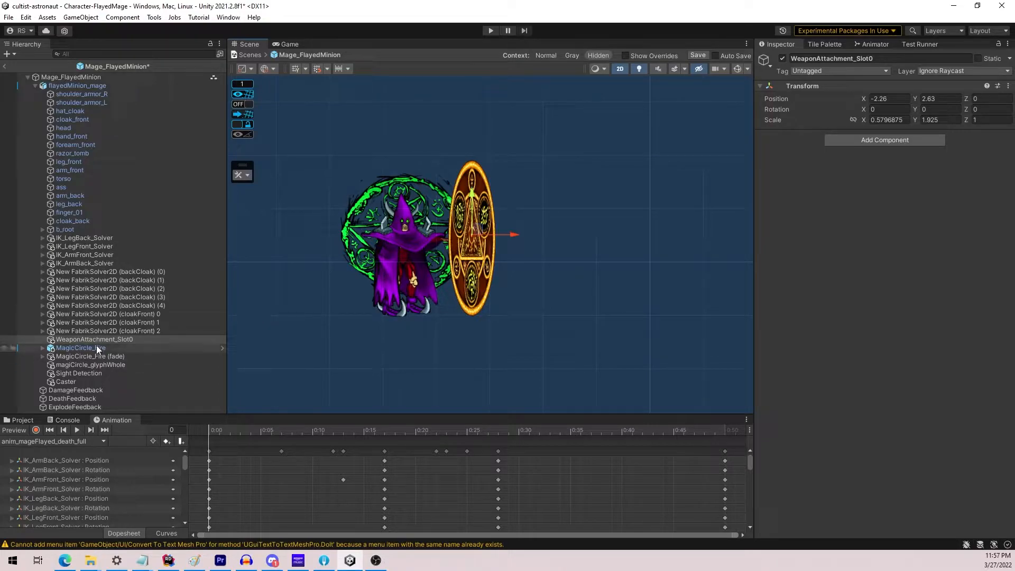
scroll(484, 266, up, 10)
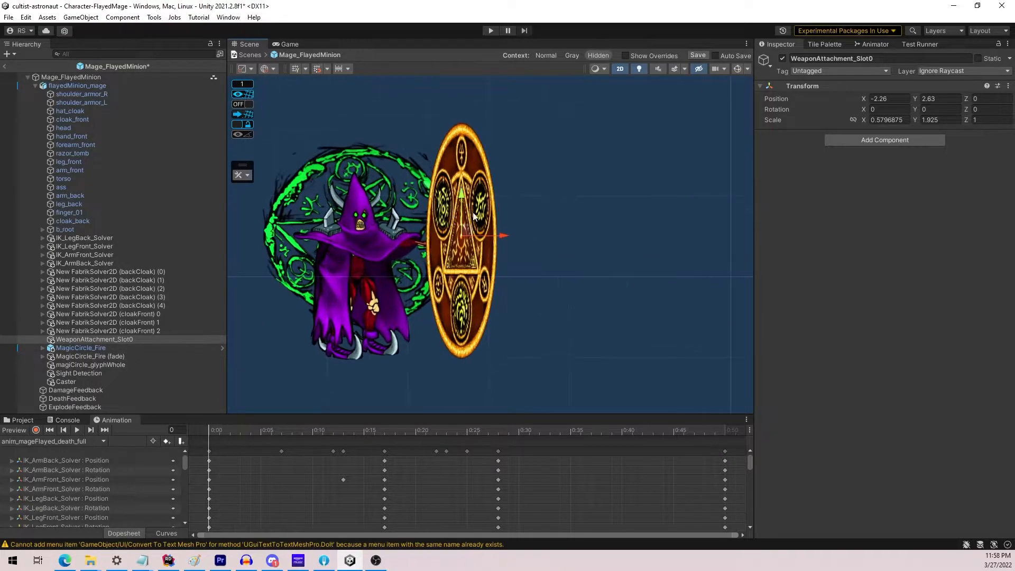
click(871, 98)
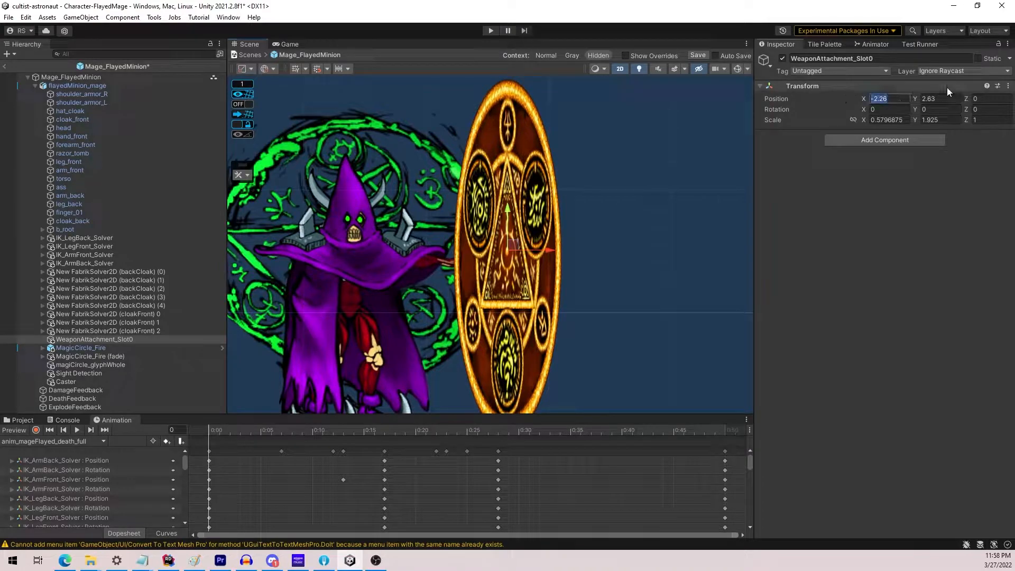
text(-2.25)
click(926, 98)
text(2.5)
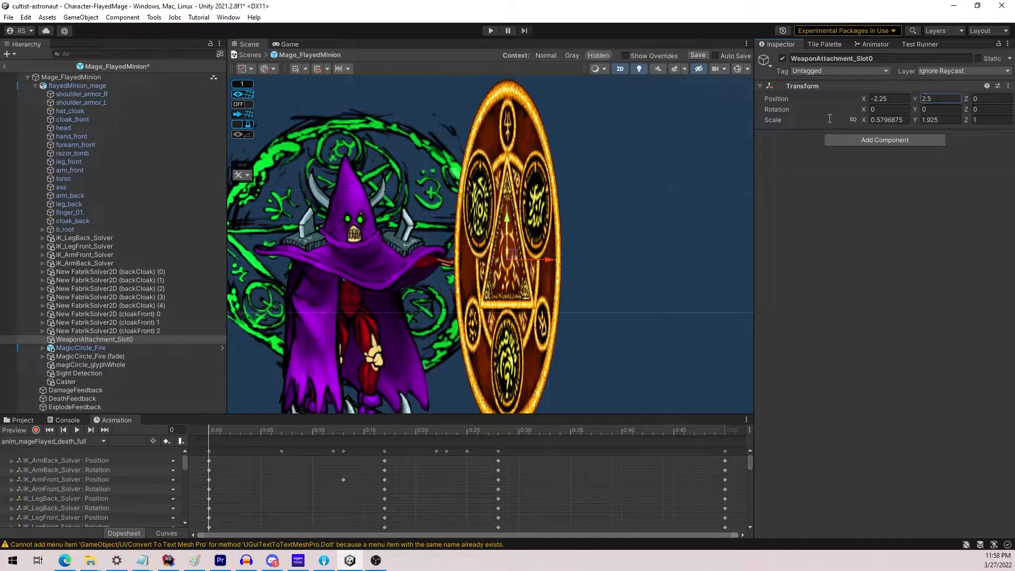
scroll(558, 326, down, 6)
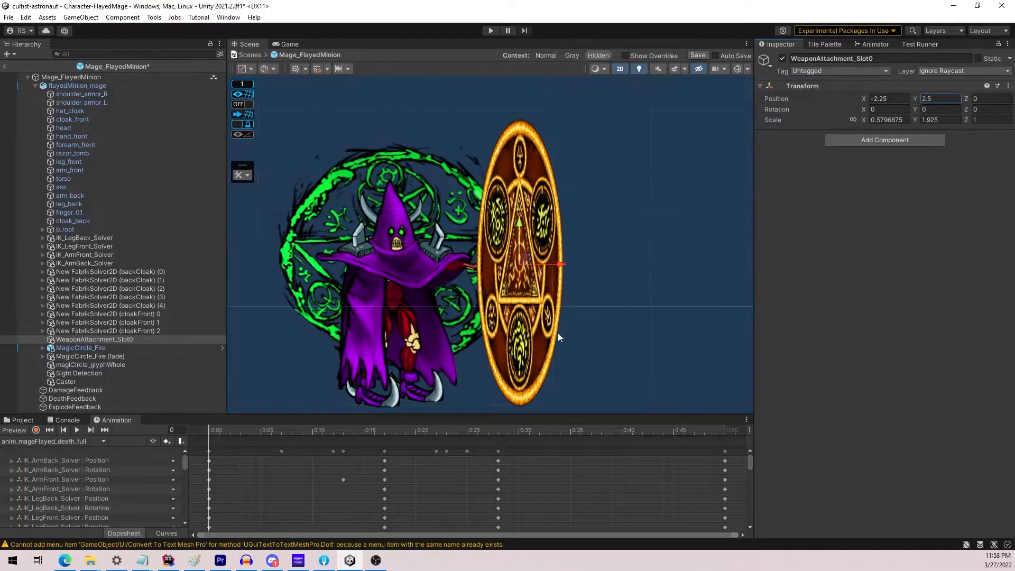
scroll(471, 350, down, 2)
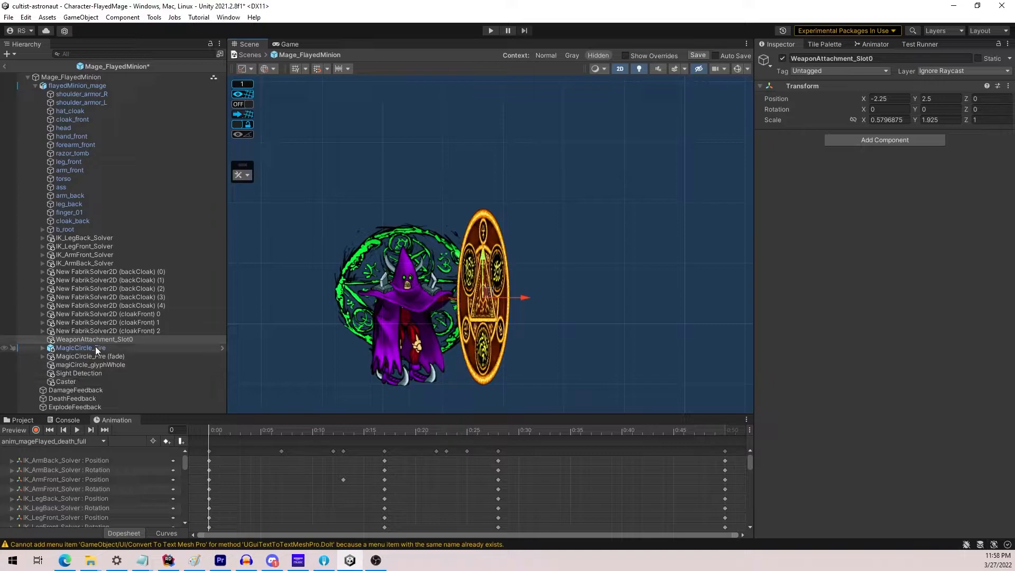
Leave the Mage_FlayedMinion prefab and save its changes.
right_click(89, 338)
click(814, 391)
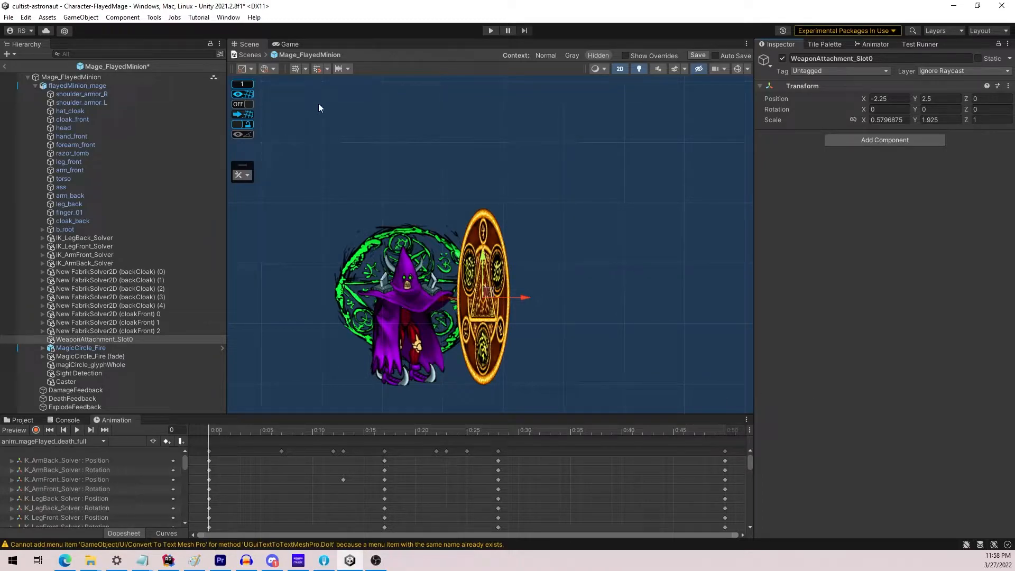
click(5, 66)
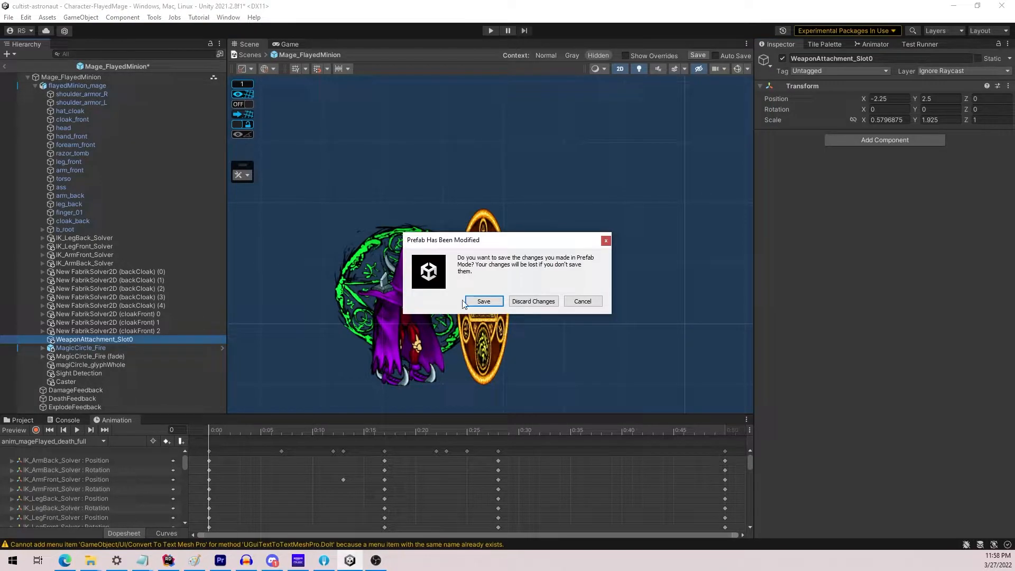
click(482, 302)
Assign WeaponAttachment_Slot0 as the Weapon Attachment of Mage_FlayedMinion's Infinitive Weapon Handler.
click(64, 89)
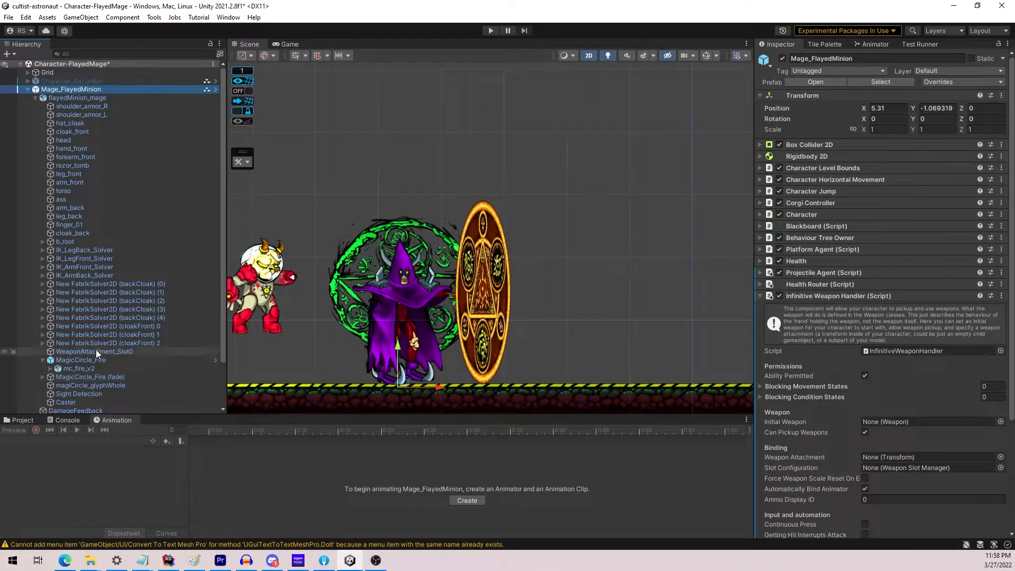
drag(106, 353, 884, 422)
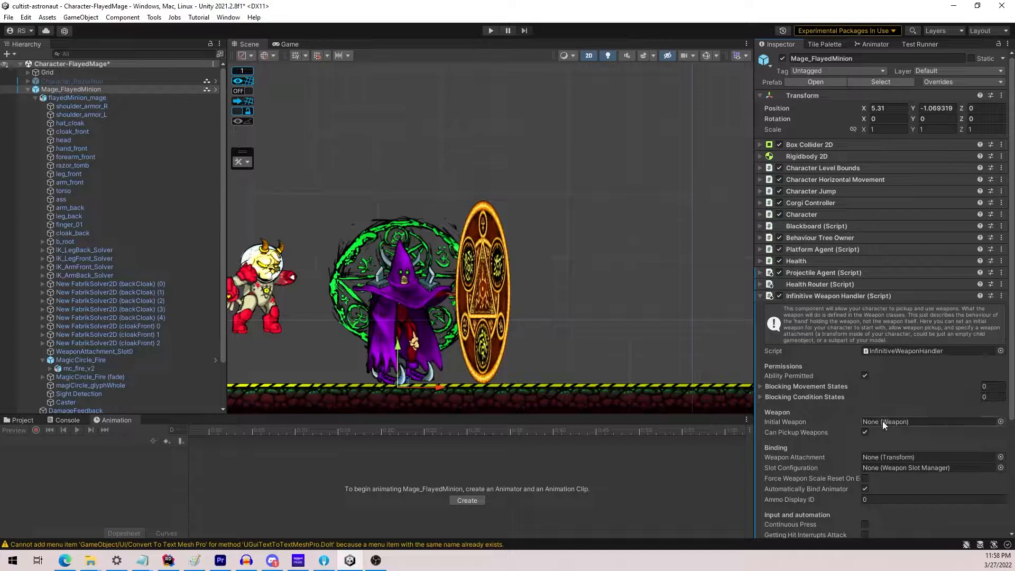
drag(117, 353, 875, 457)
scroll(843, 445, down, 3)
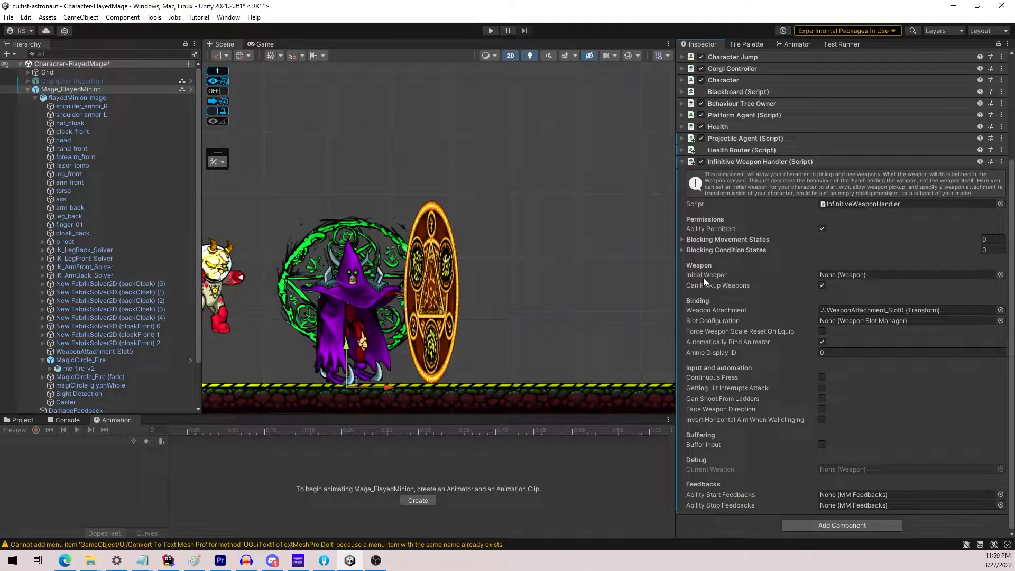
Collapse the Infinitive Weapon Handler and apply all of Mage_FlayedMinion's overrides to its prefab.
click(682, 162)
click(919, 82)
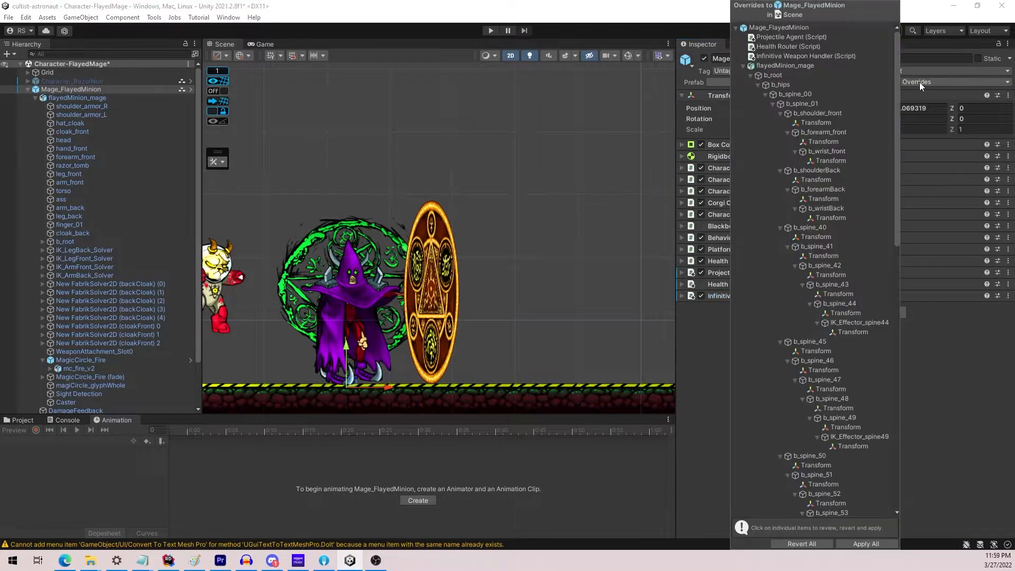
click(865, 543)
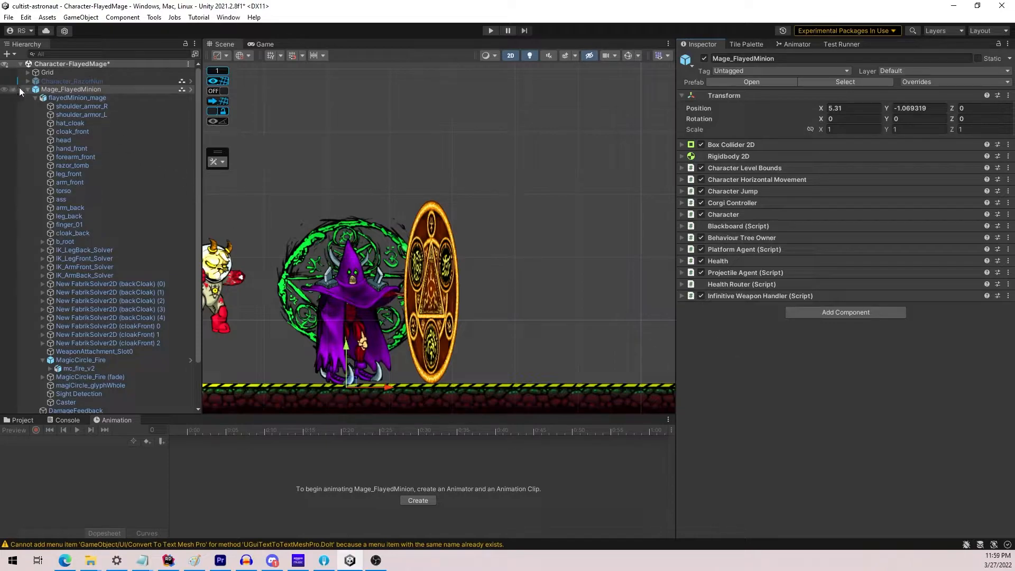
click(35, 98)
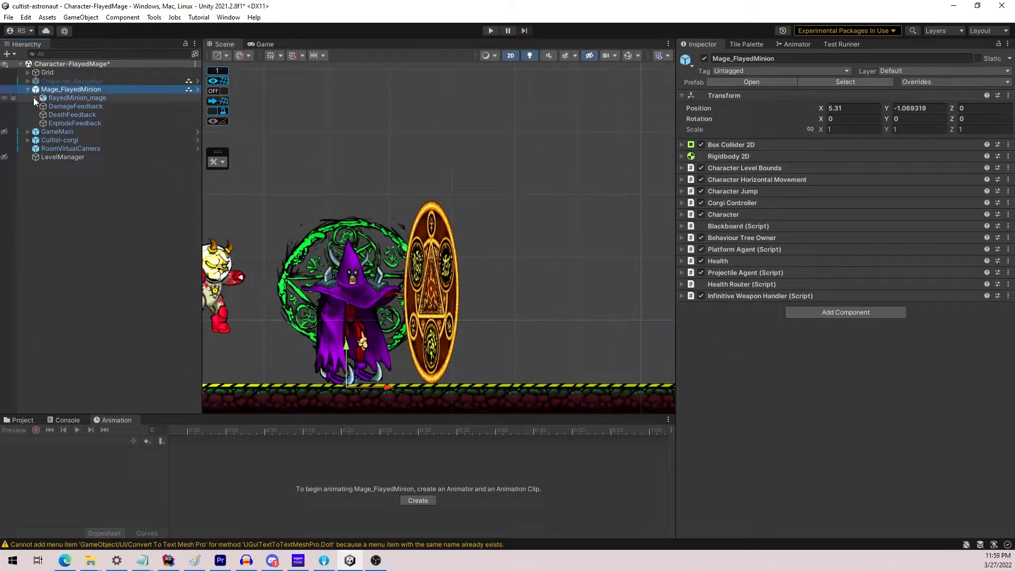
click(35, 98)
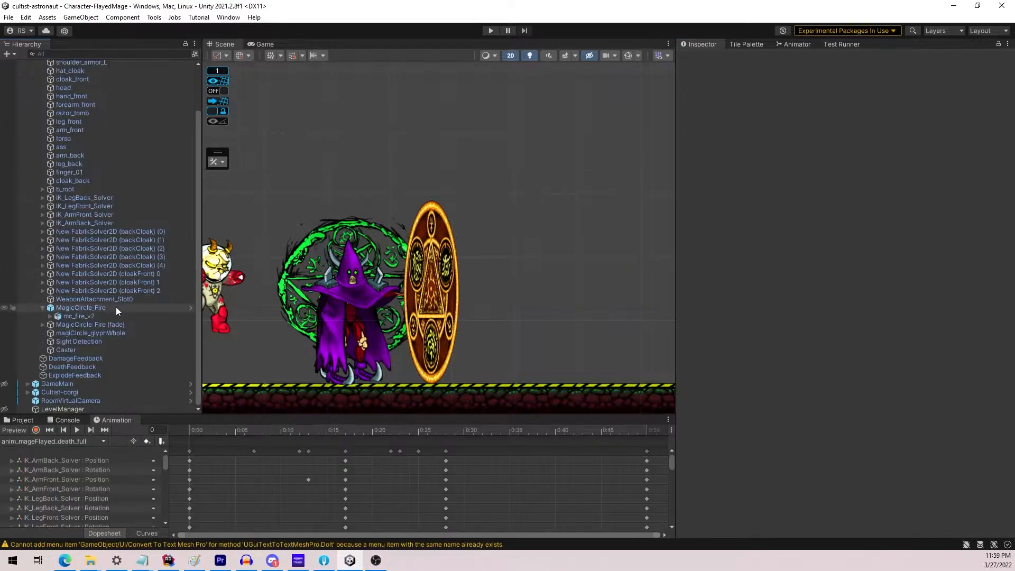
scroll(116, 302, up, 3)
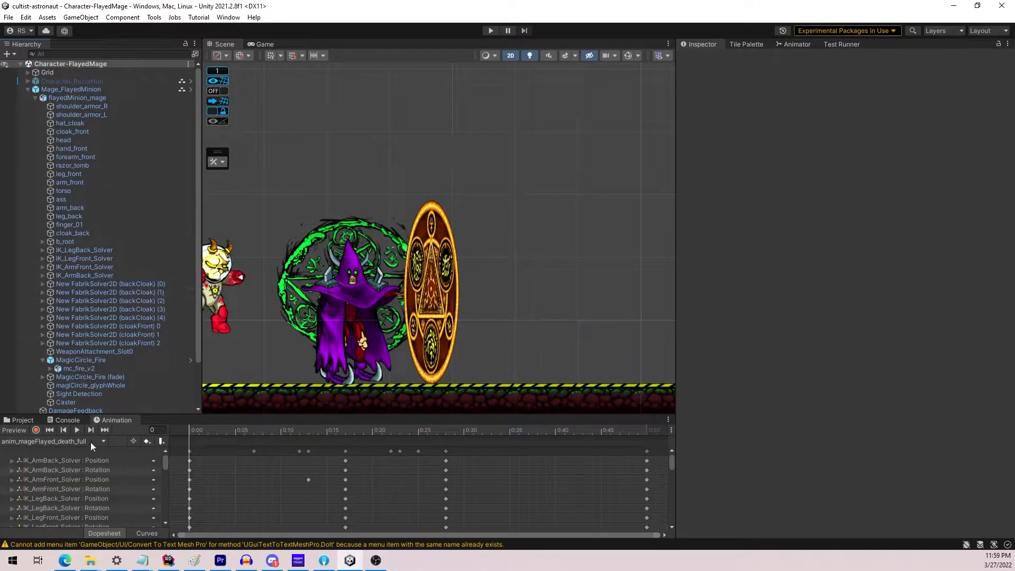
scroll(88, 370, down, 2)
Open the Spell_FireBallArc prefab from the Prefabs/Weapons/Guns folder for editing.
click(21, 422)
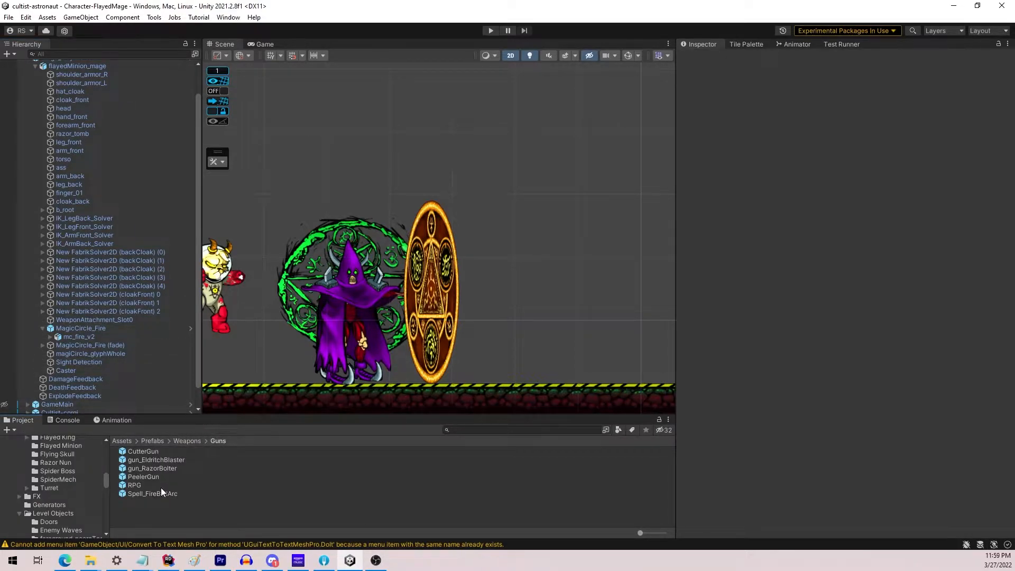
click(148, 495)
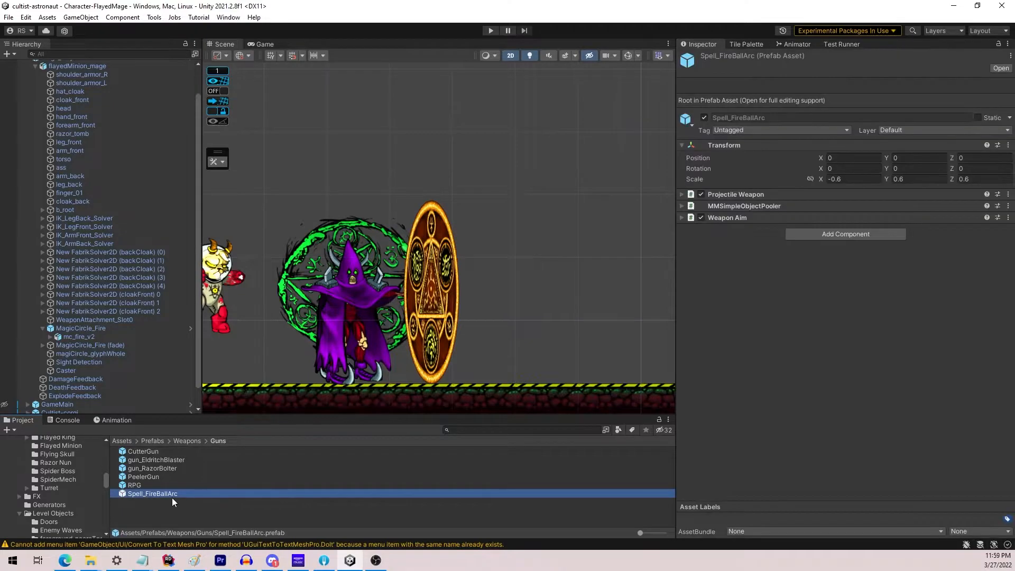
double_click(170, 494)
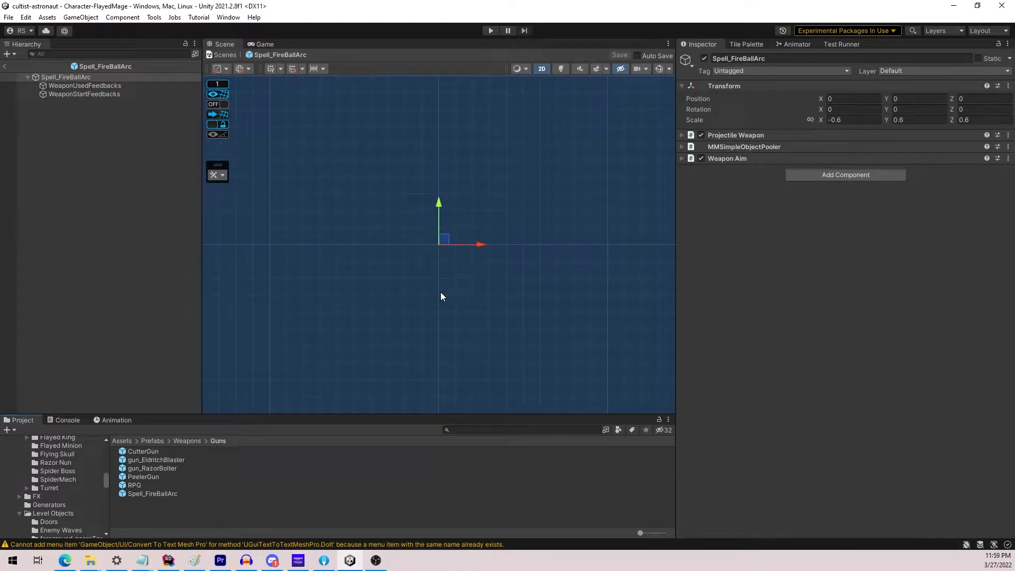
click(5, 66)
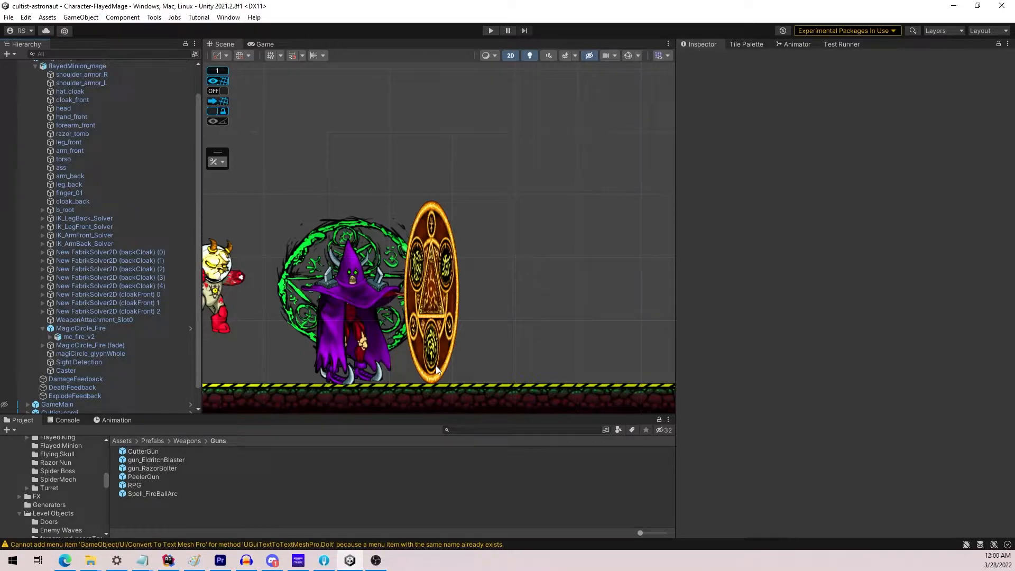
double_click(153, 493)
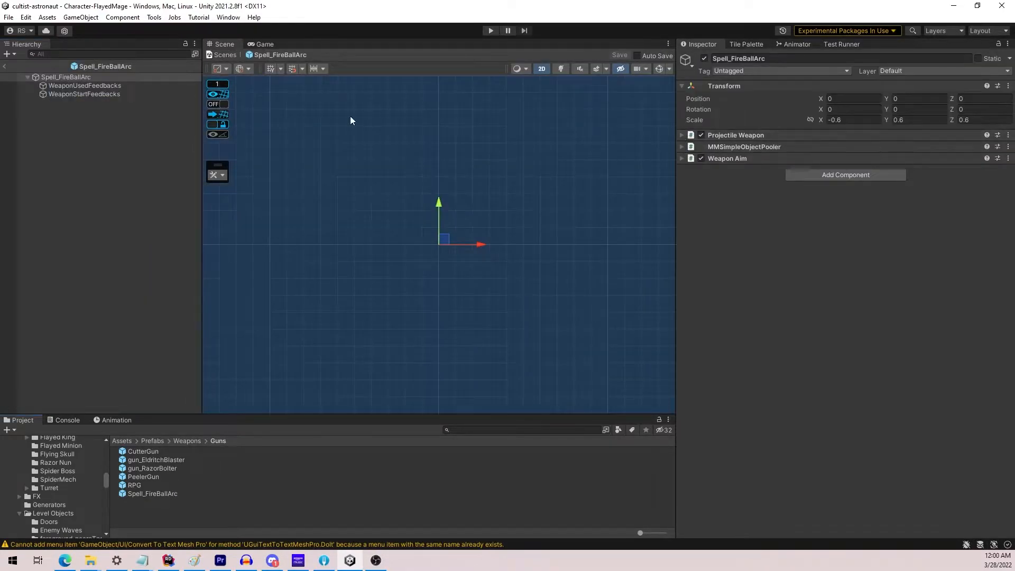
Examine the General Settings of Spell_FireBallArc's Projectile Weapon component, including the Trigger Mode options.
click(682, 135)
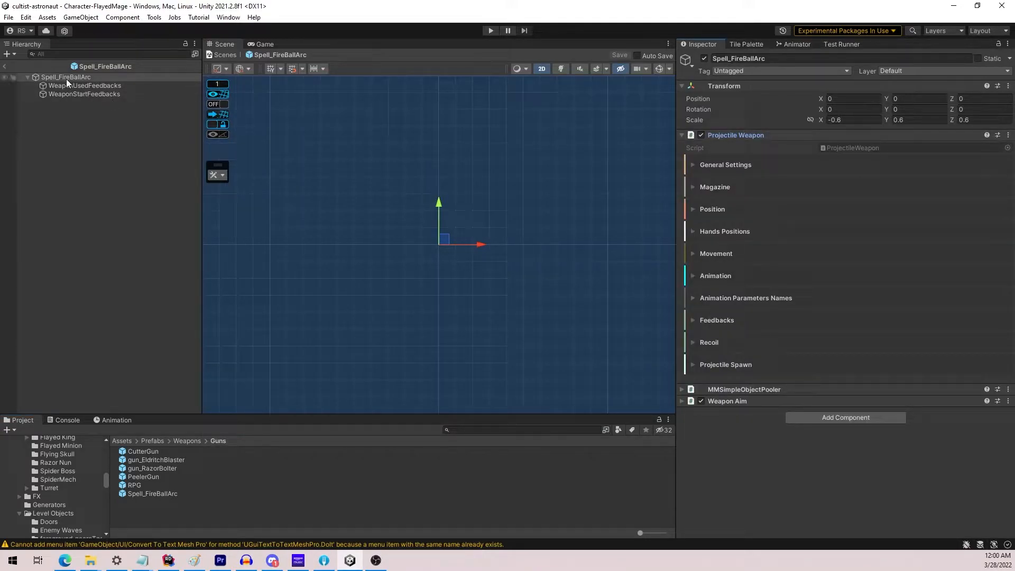
click(693, 165)
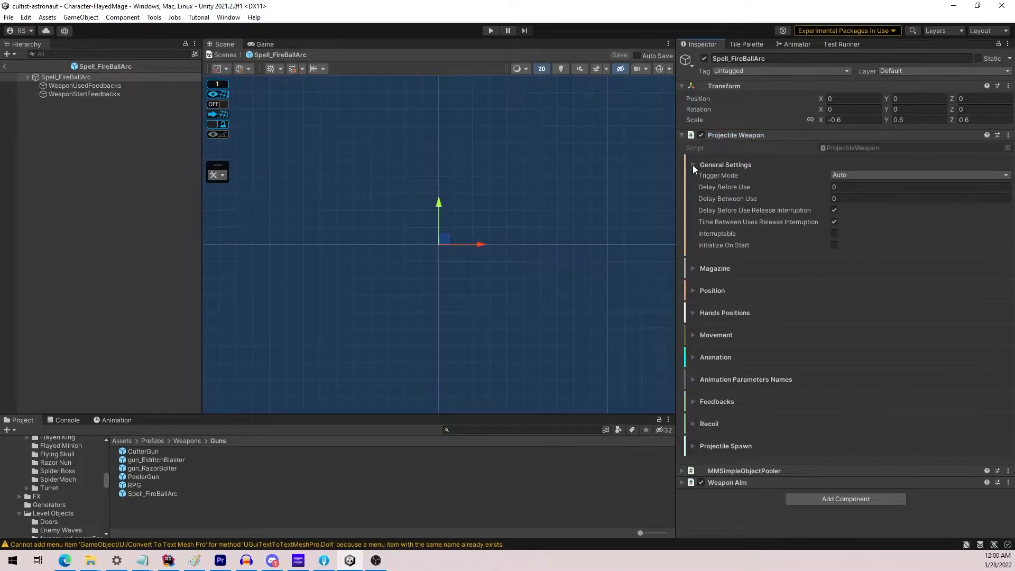
click(840, 177)
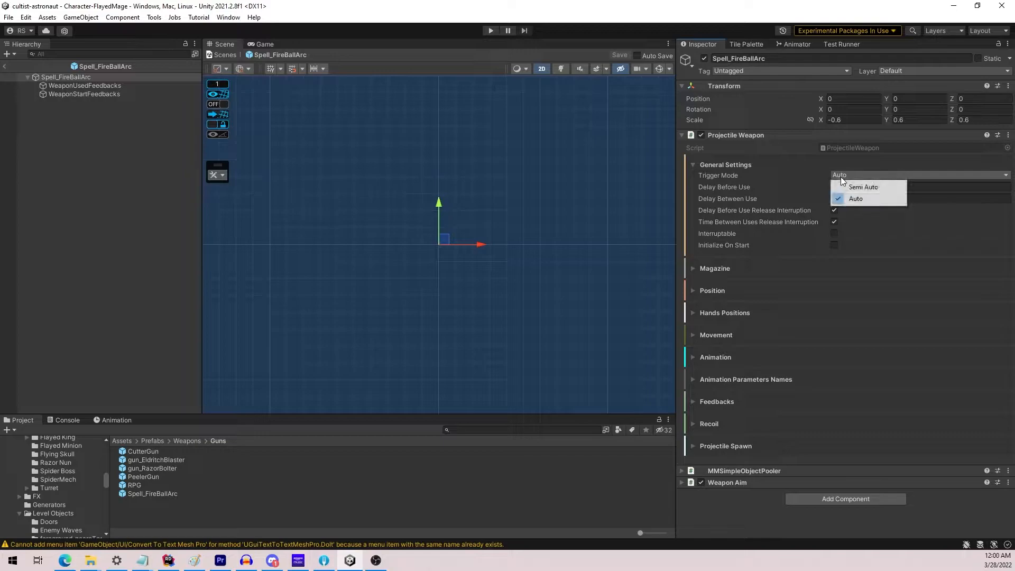
click(759, 150)
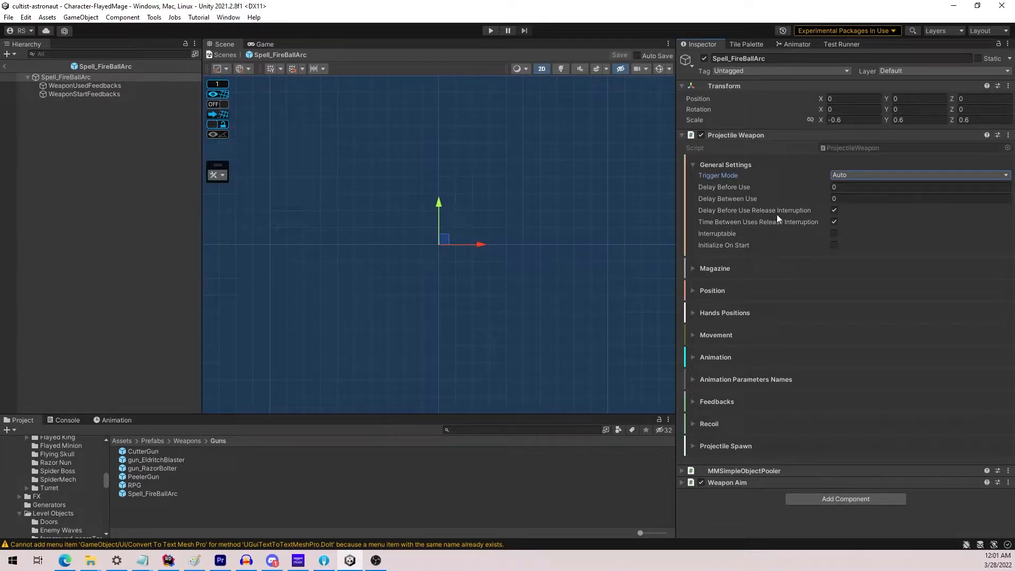
click(726, 165)
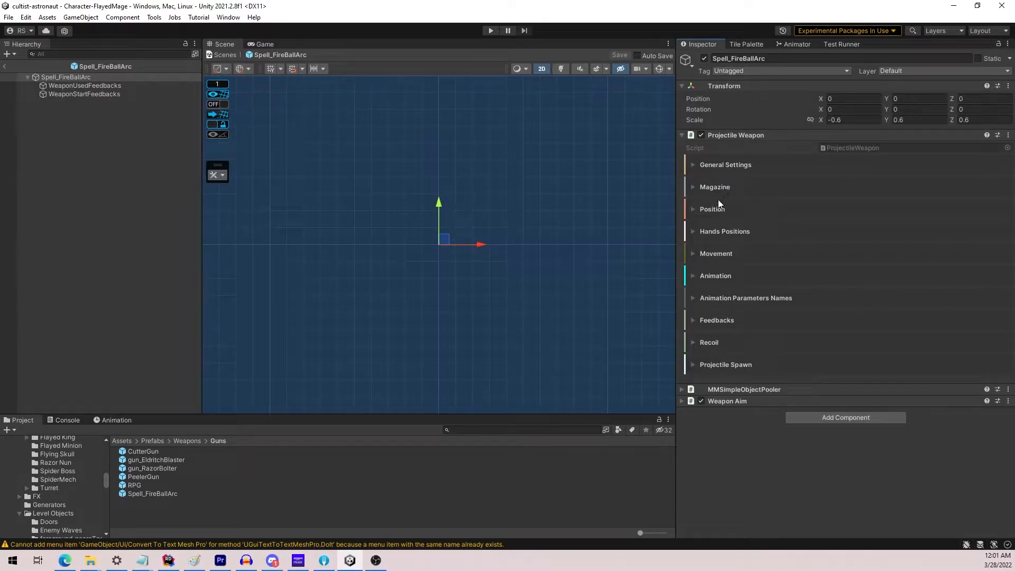
Examine the Magazine, Position, Hands Positions, Movement and Animation sections of Spell_FireBallArc's Projectile Weapon, including On Weapon Start and On Weapon Used.
click(717, 187)
click(715, 188)
click(712, 209)
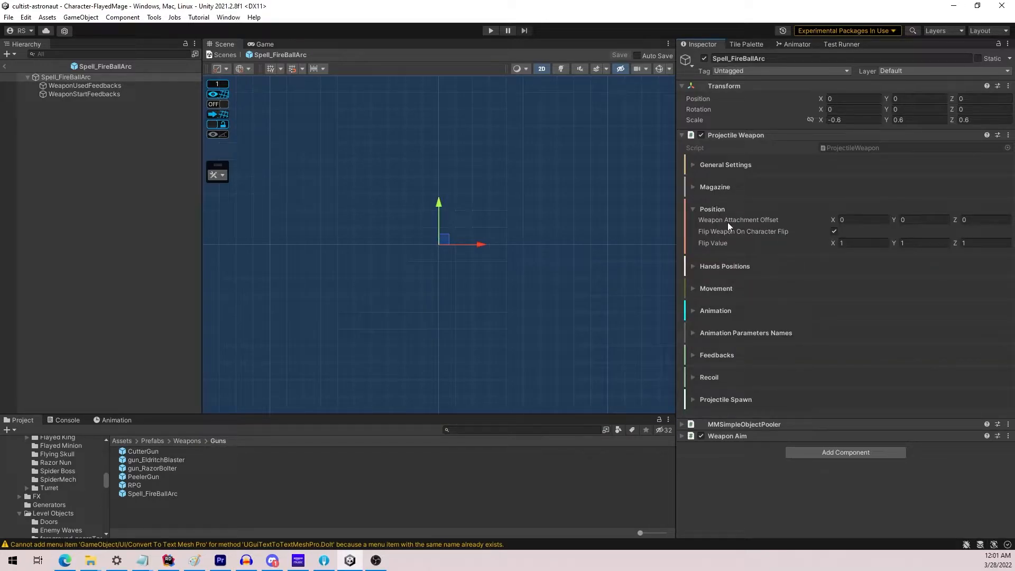
click(707, 209)
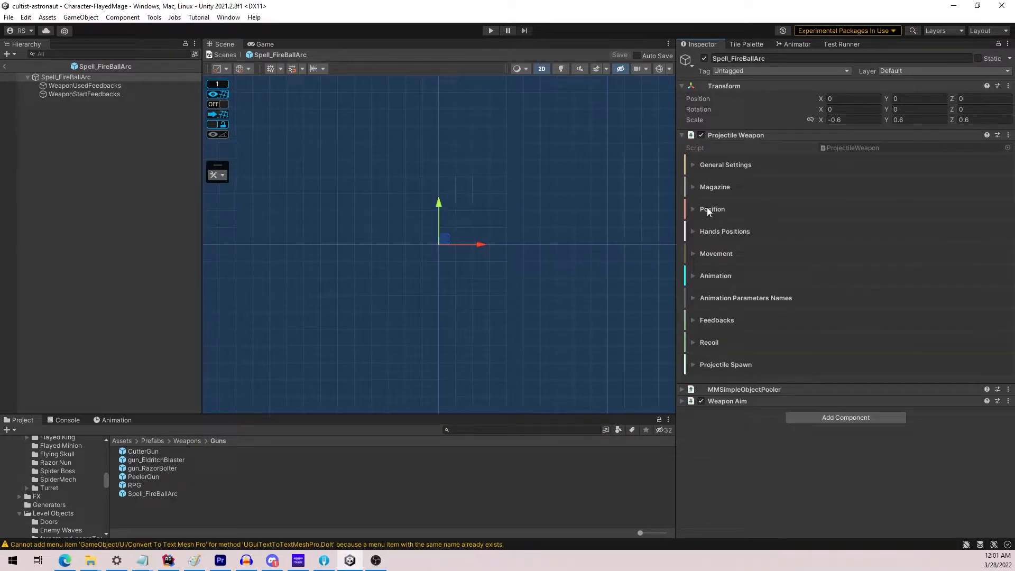
click(707, 231)
click(707, 230)
click(710, 253)
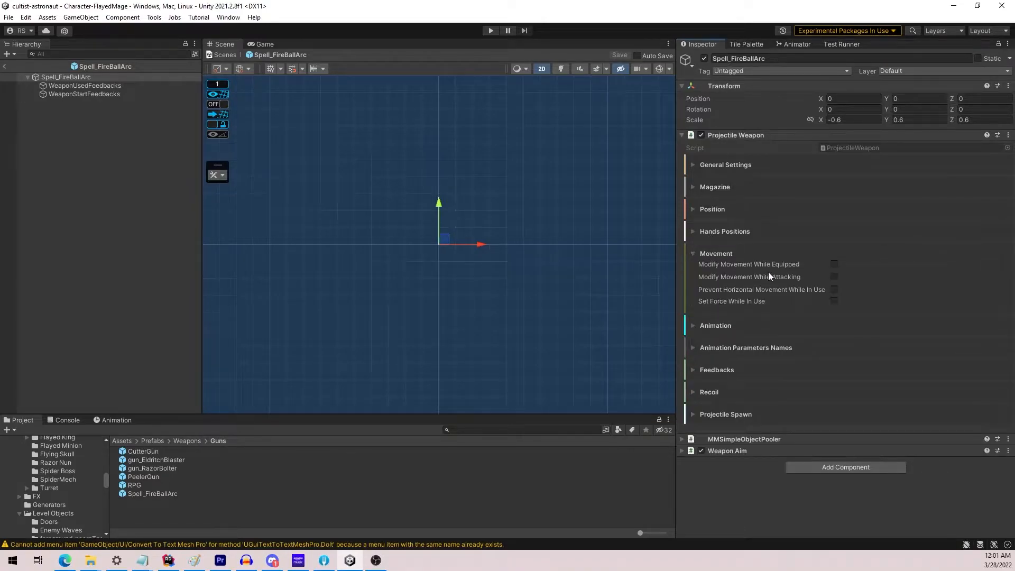
click(711, 253)
click(713, 275)
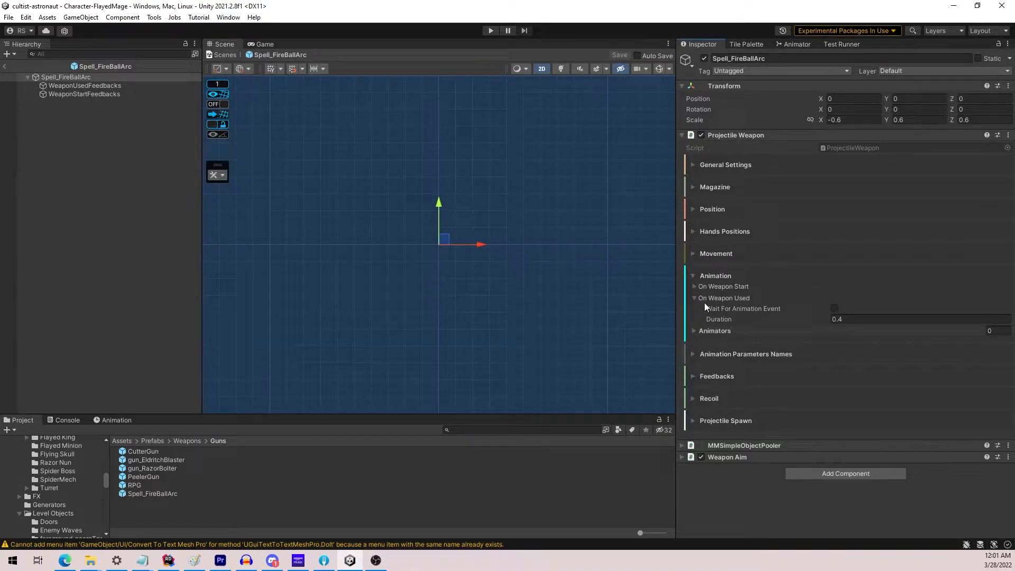
click(694, 287)
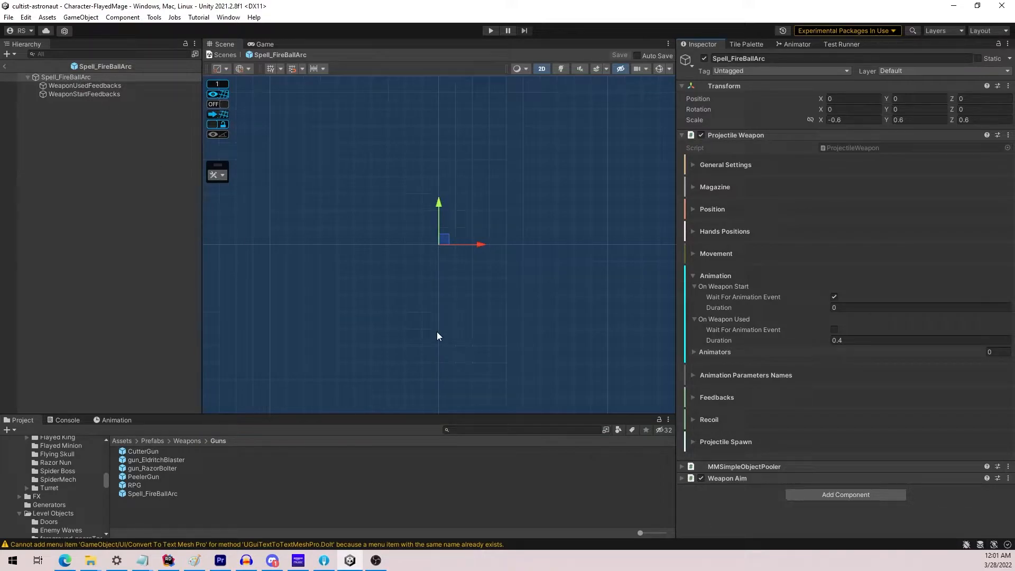
Return to the Character-FlayedMage scene and scrub through flayedMinion_mage's anim_mageFlayed_fireball_BODY clip.
click(119, 419)
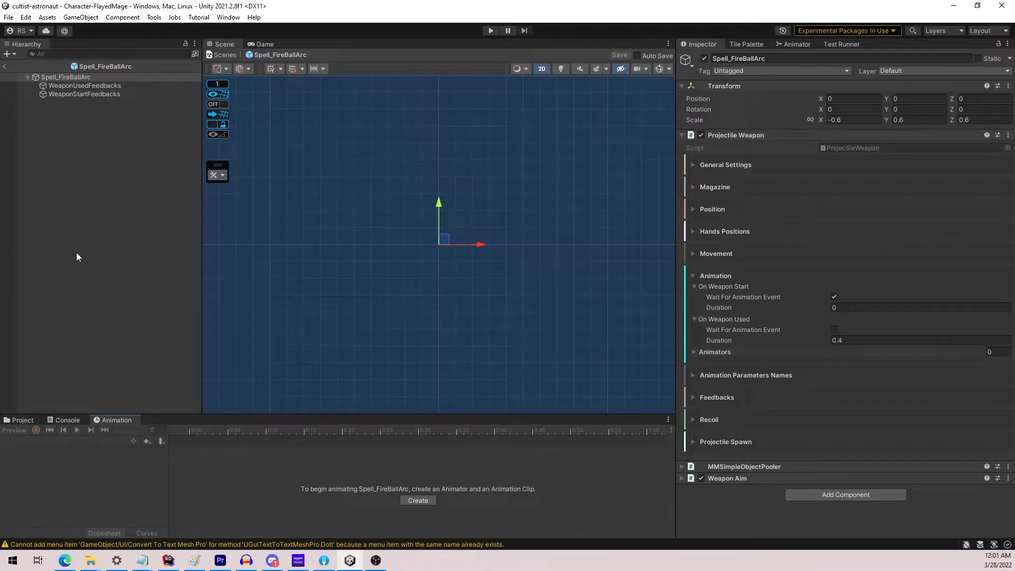
click(7, 66)
click(79, 90)
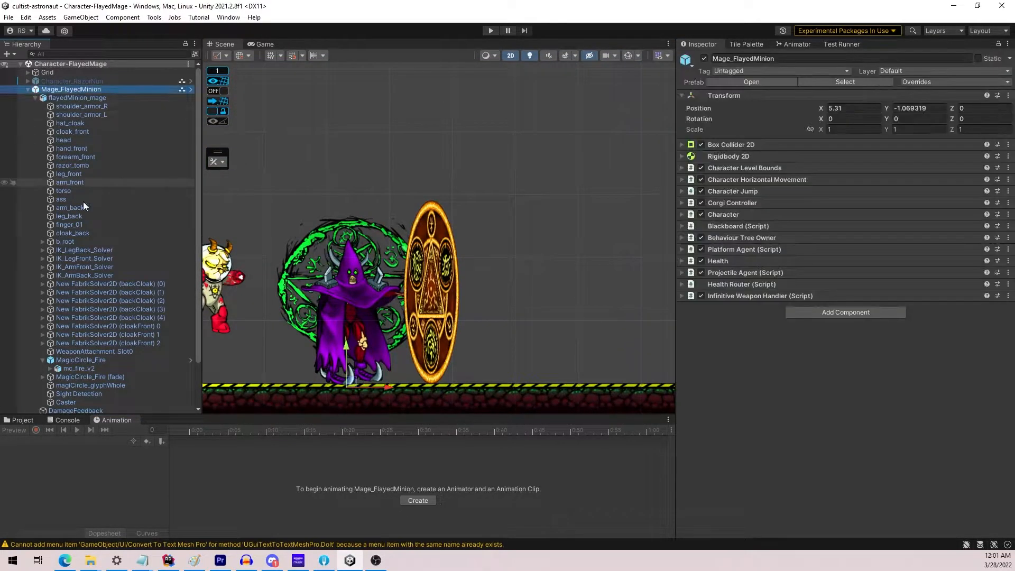
click(74, 98)
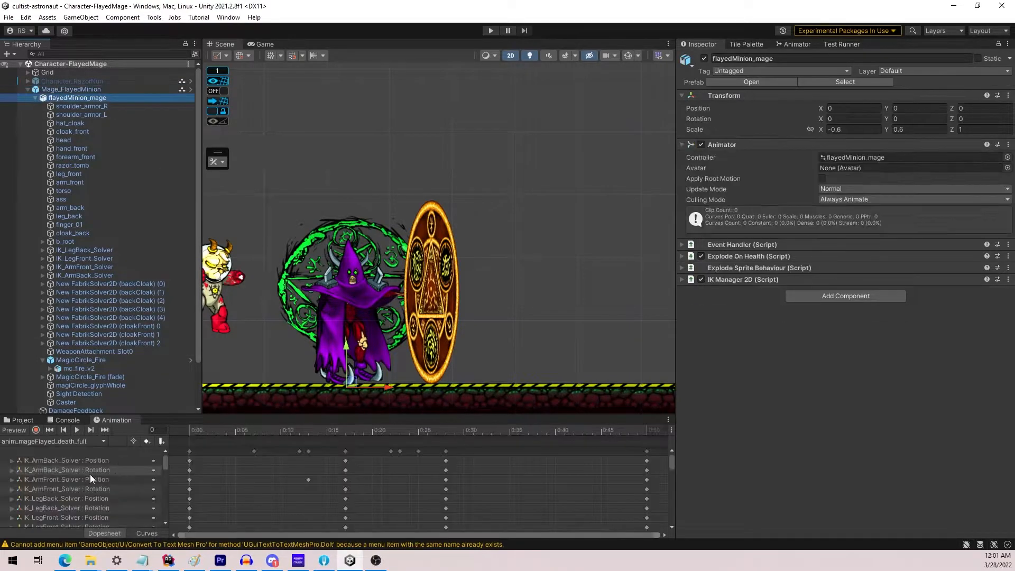
click(57, 443)
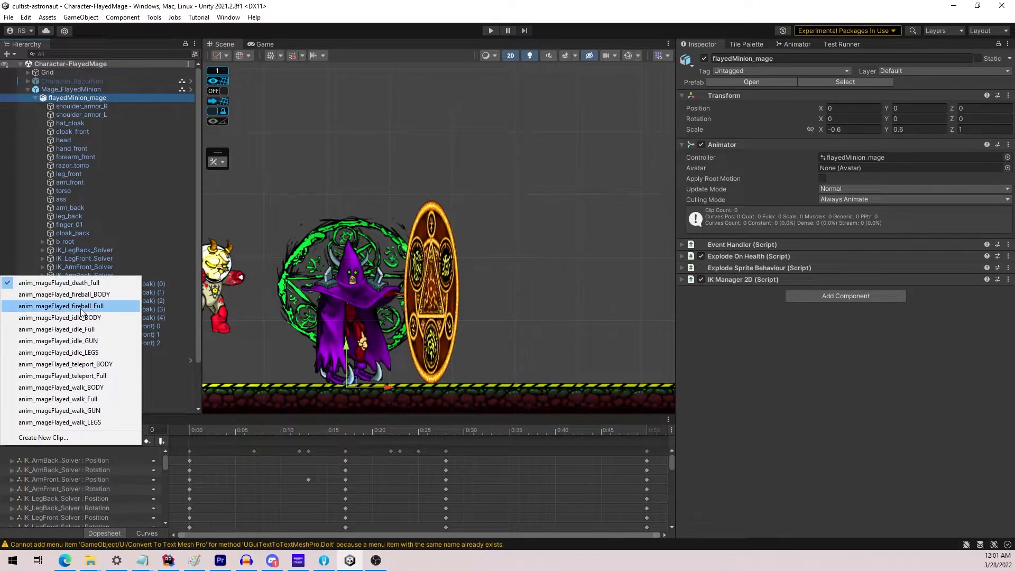
click(79, 294)
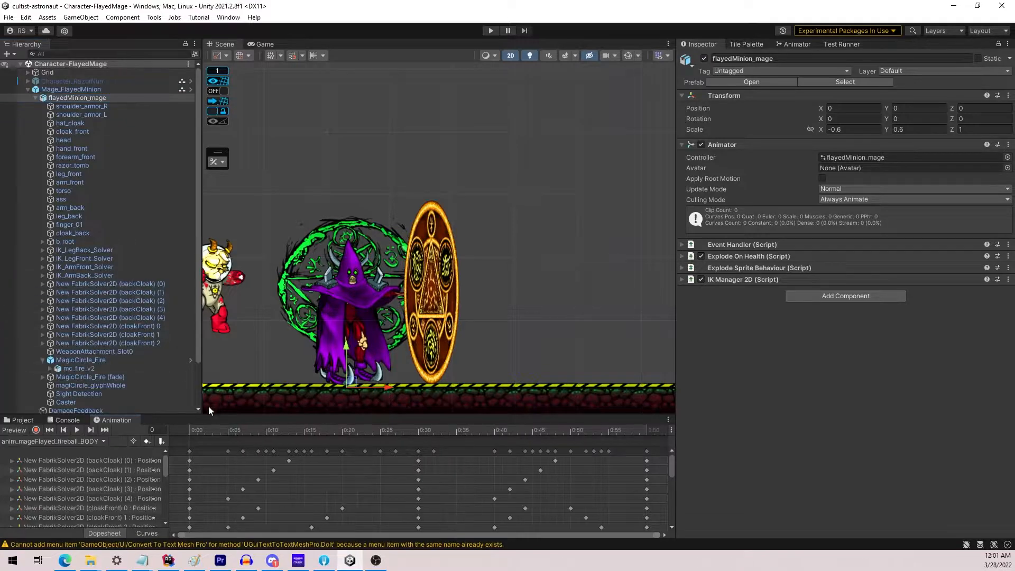
drag(192, 431, 269, 455)
Switch to the anim_mageFlayed_fireball_Full clip and scrub through its opening frames.
click(73, 441)
click(106, 306)
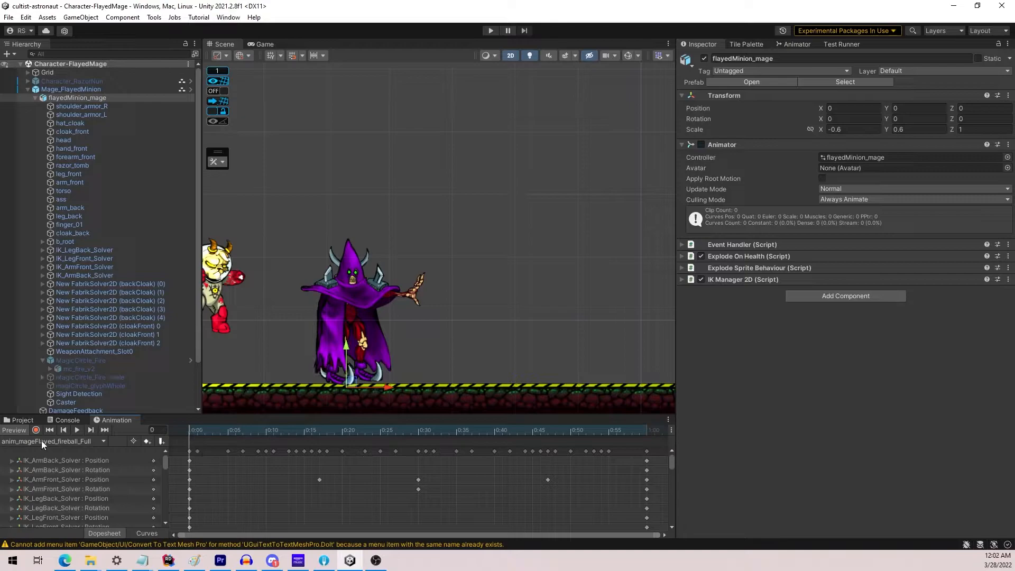
drag(216, 435, 197, 451)
Switch back to the anim_mageFlayed_fireball_BODY clip, scrub its opening frames and look over the clip list.
click(72, 440)
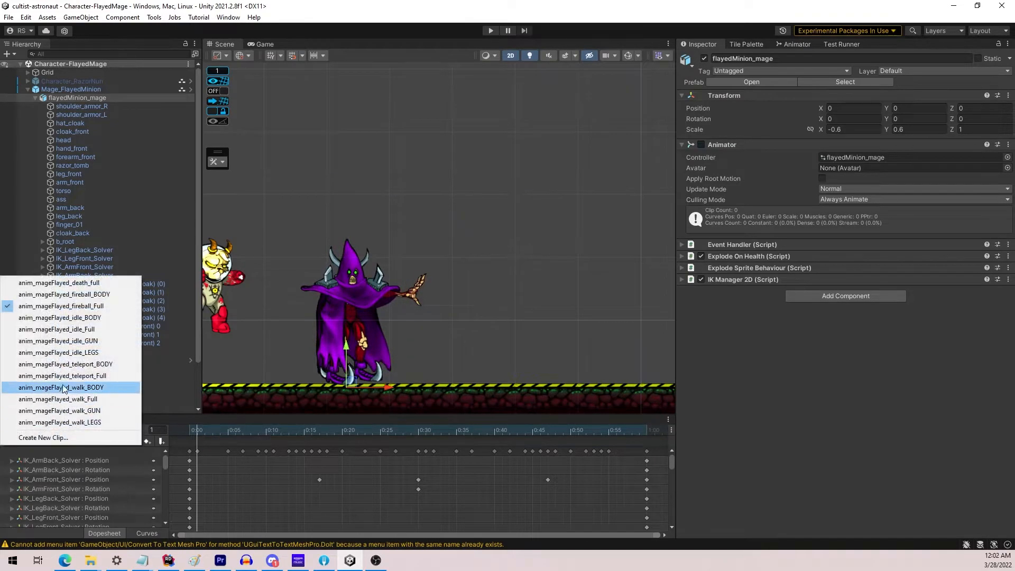
click(64, 294)
drag(216, 428, 197, 437)
click(93, 440)
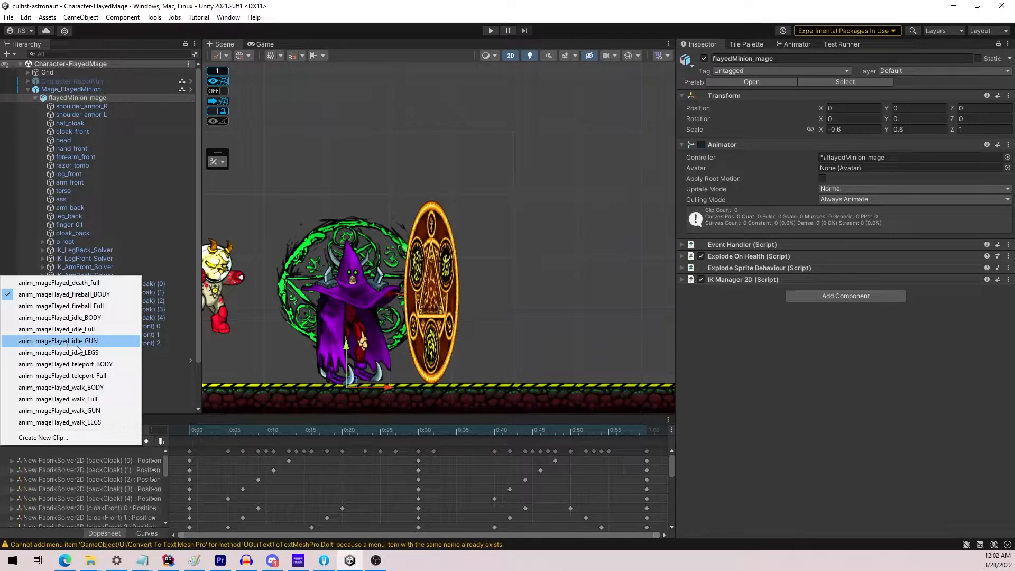
click(760, 399)
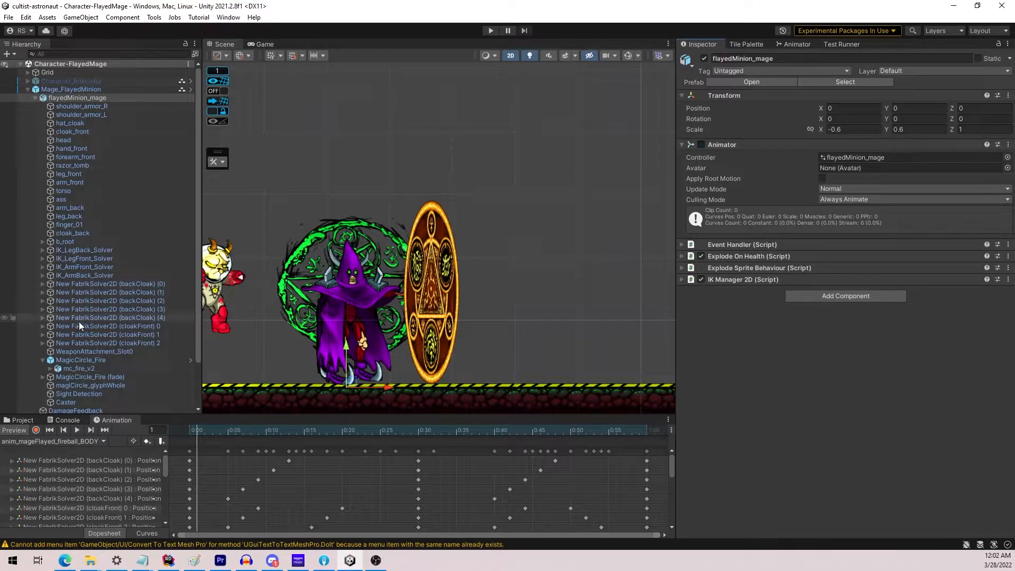
Reopen the Spell_FireBallArc prefab from the Prefabs/Weapons/Guns folder for editing.
click(23, 419)
click(158, 486)
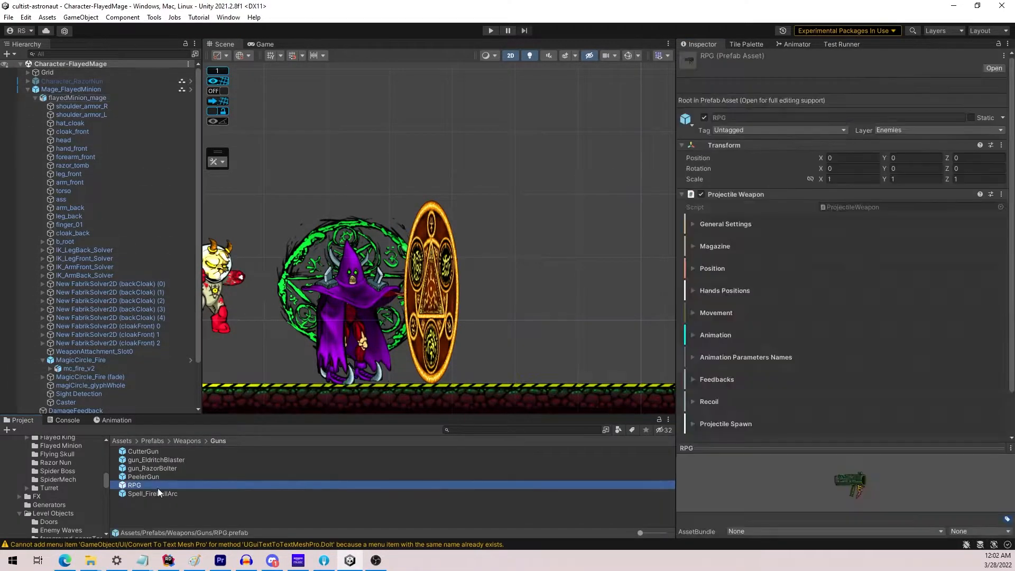
double_click(158, 486)
click(158, 493)
double_click(157, 492)
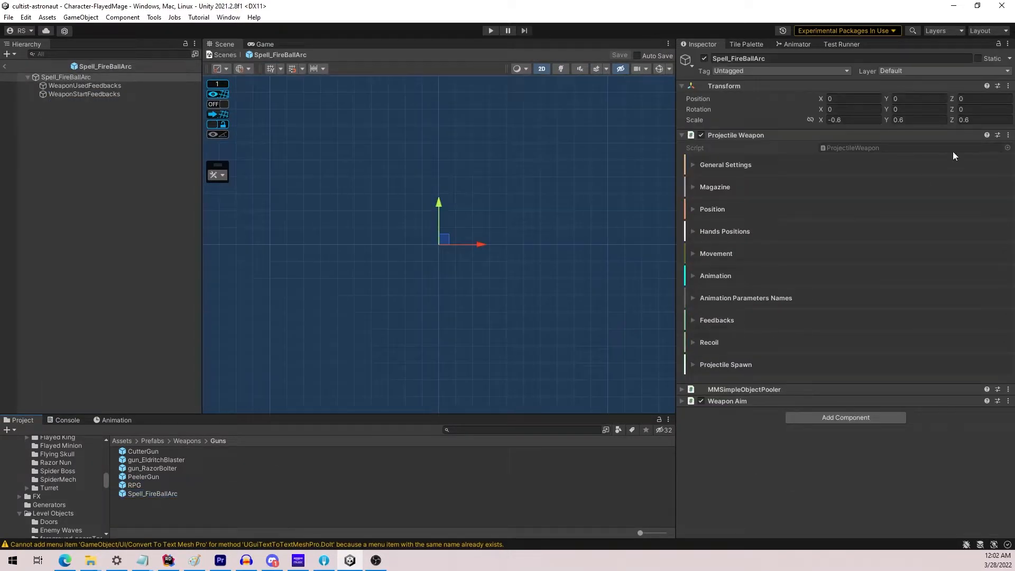
Review the Projectile Weapon's Animation settings and its Start and Stop Animation Parameter names, leaving both sections collapsed.
click(713, 299)
click(712, 300)
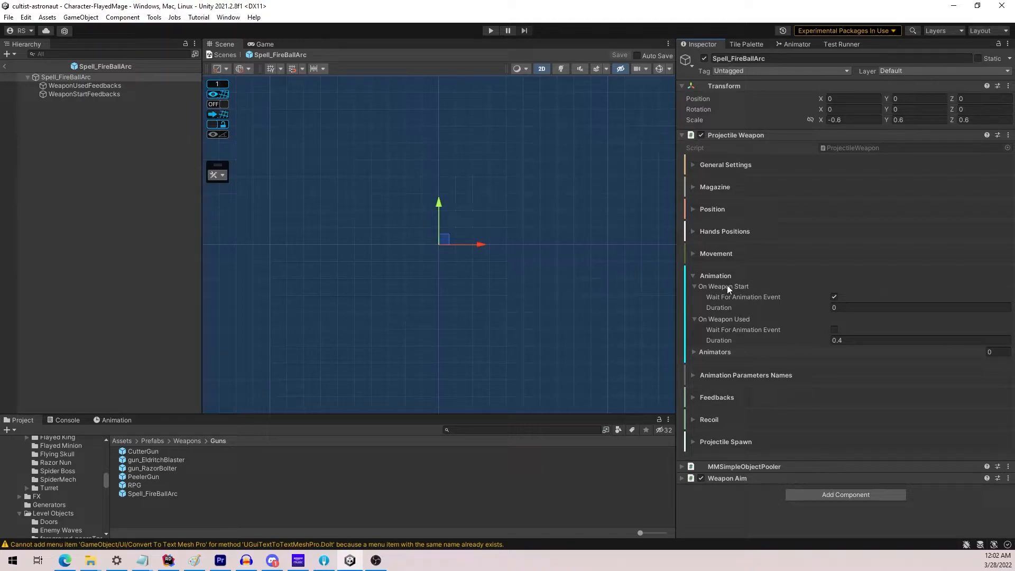
click(693, 276)
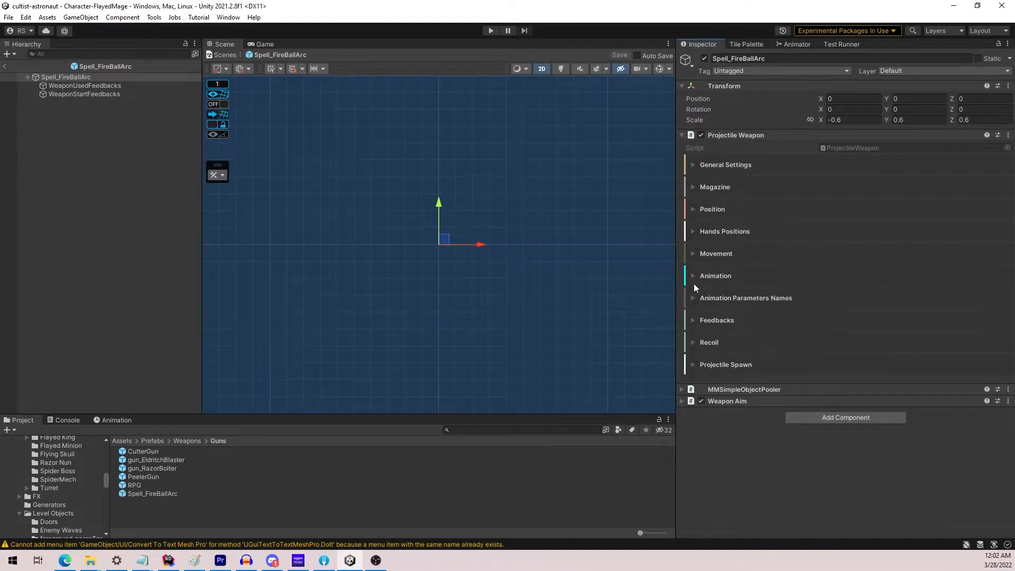
click(693, 299)
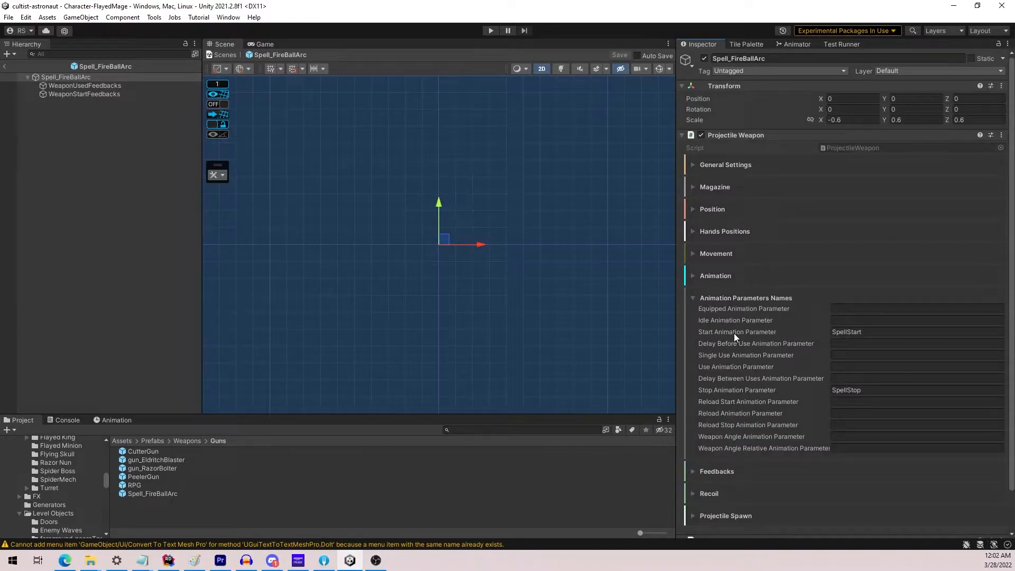
click(860, 391)
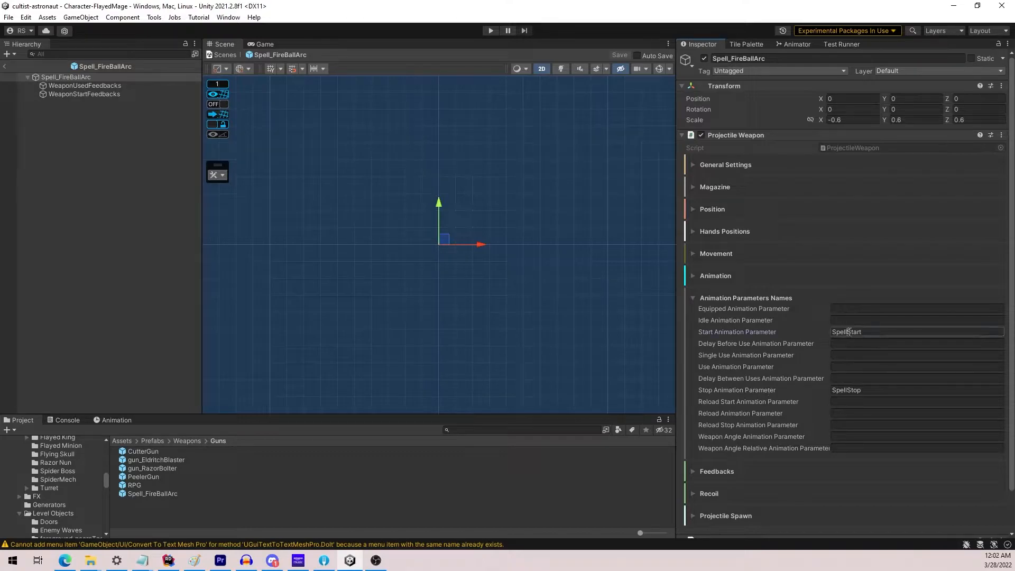
click(867, 389)
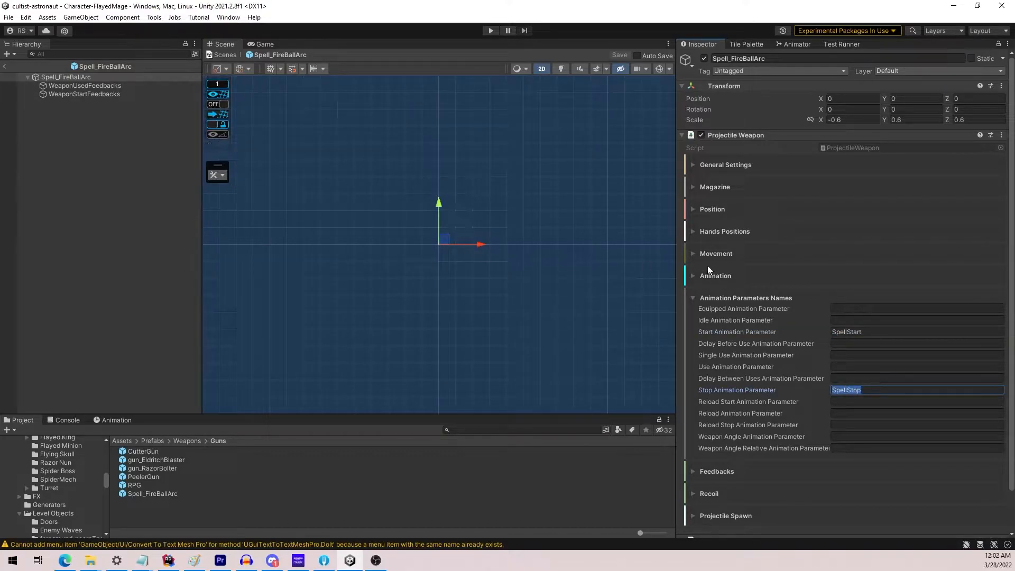
click(693, 299)
Examine the weapon's Feedbacks assignments and the MMSoundManager Sound settings of WeaponStartFeedbacks.
click(693, 320)
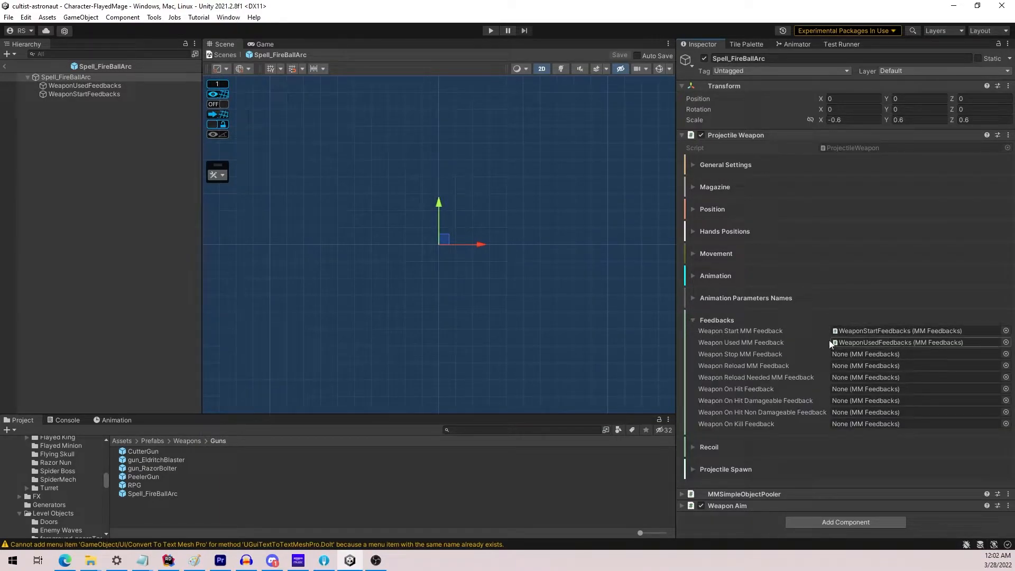
click(880, 331)
click(108, 94)
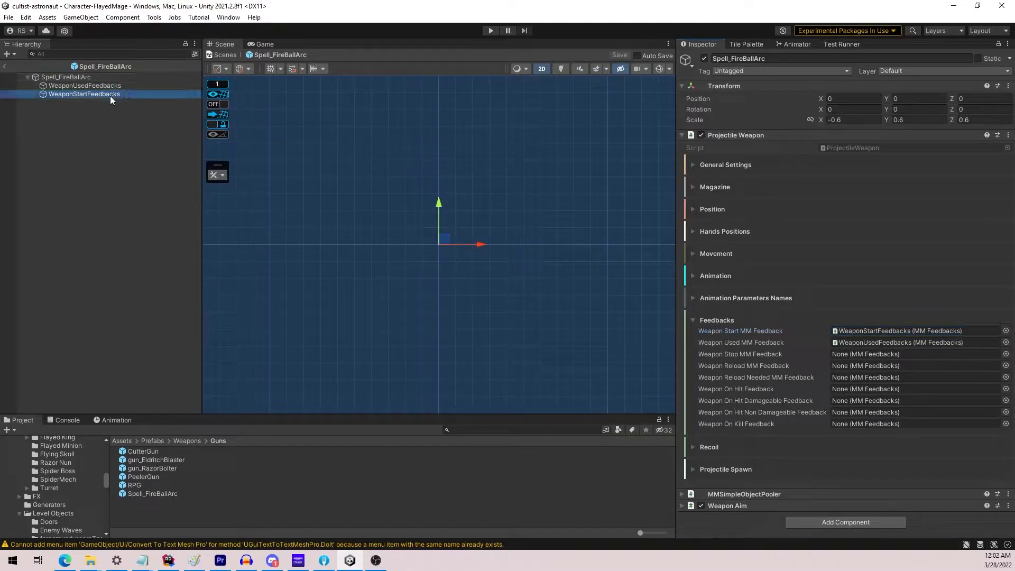
click(731, 199)
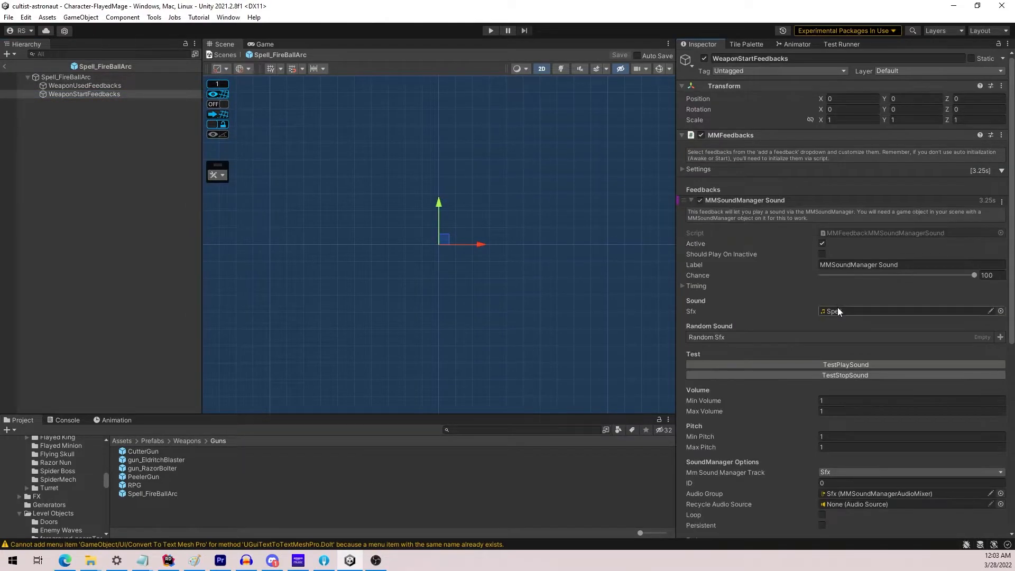
click(765, 201)
Examine the MMSoundManager Sound settings of WeaponUsedFeedbacks, and return to the Spell_FireBallArc root with its Feedbacks section collapsed.
click(71, 85)
click(735, 201)
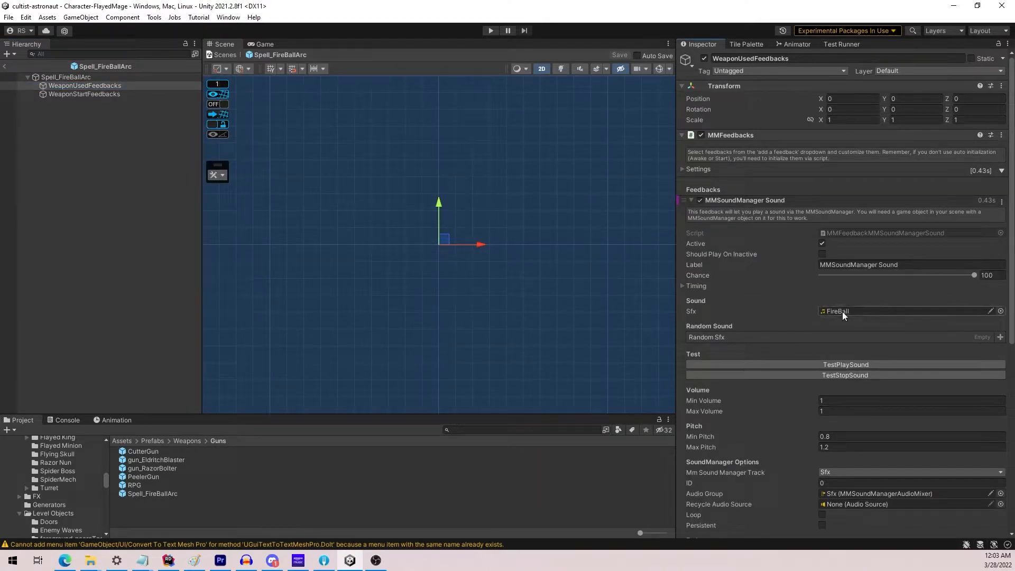
click(733, 199)
click(68, 77)
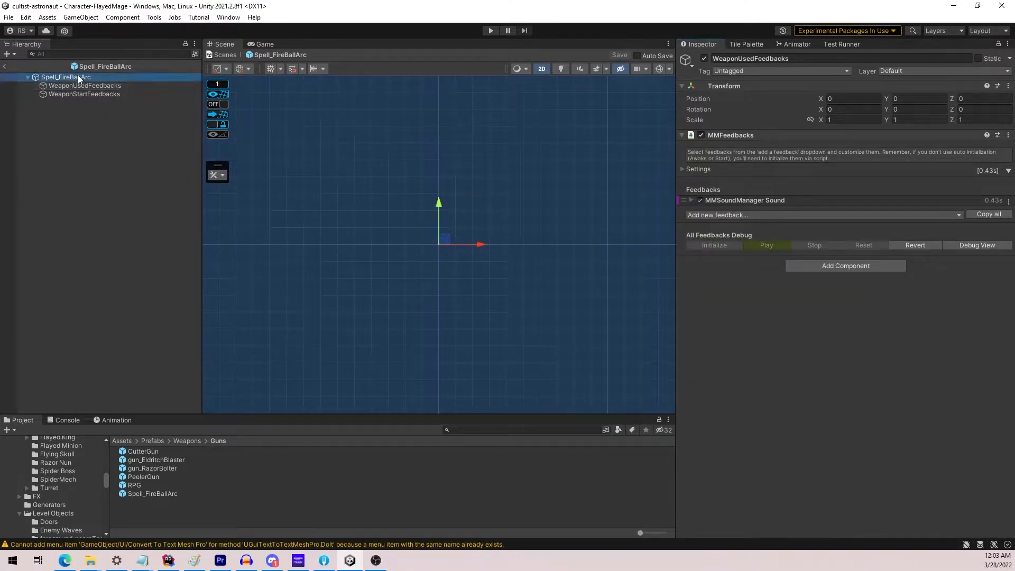
click(722, 299)
click(720, 298)
click(716, 317)
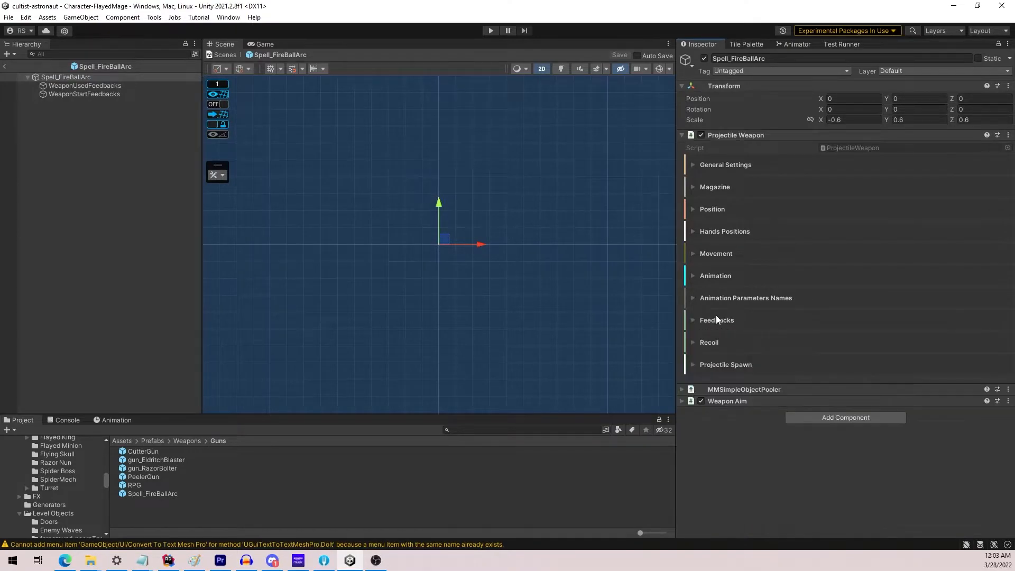
Examine the Projectile Spawn and MMSimpleObjectPooler settings, and locate the pooled FireBall prefab in the project.
click(718, 366)
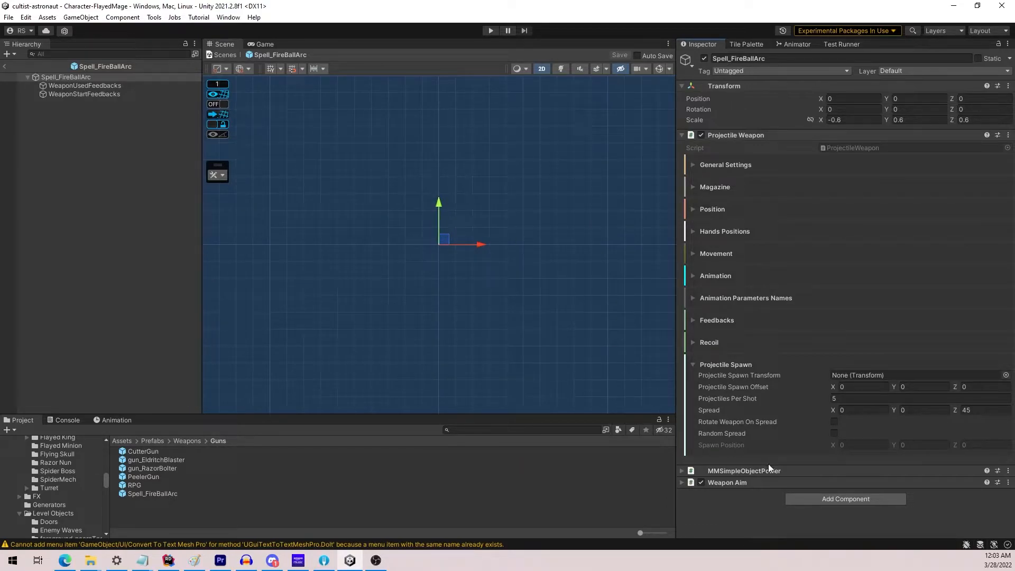
click(719, 361)
click(734, 391)
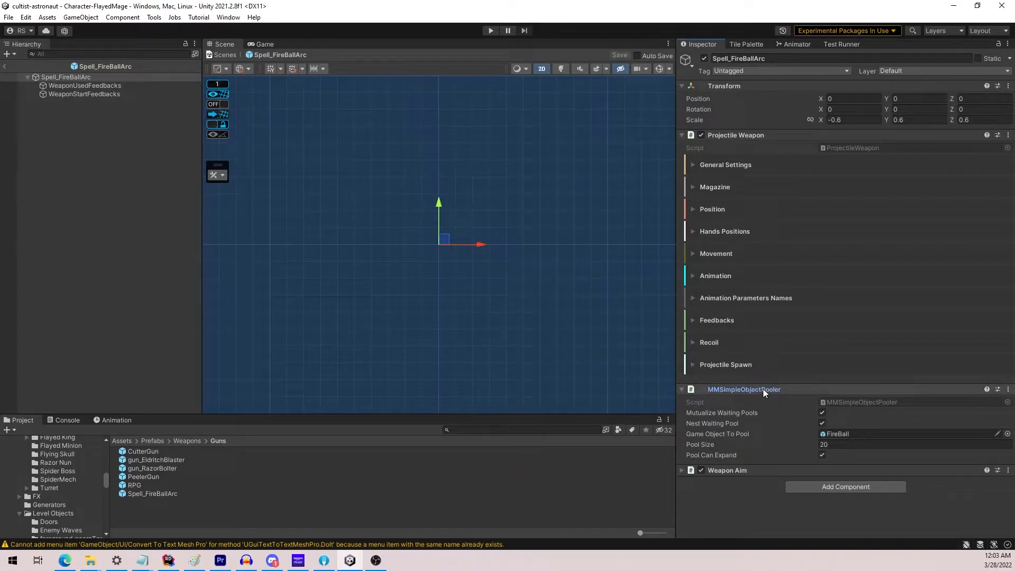
click(842, 434)
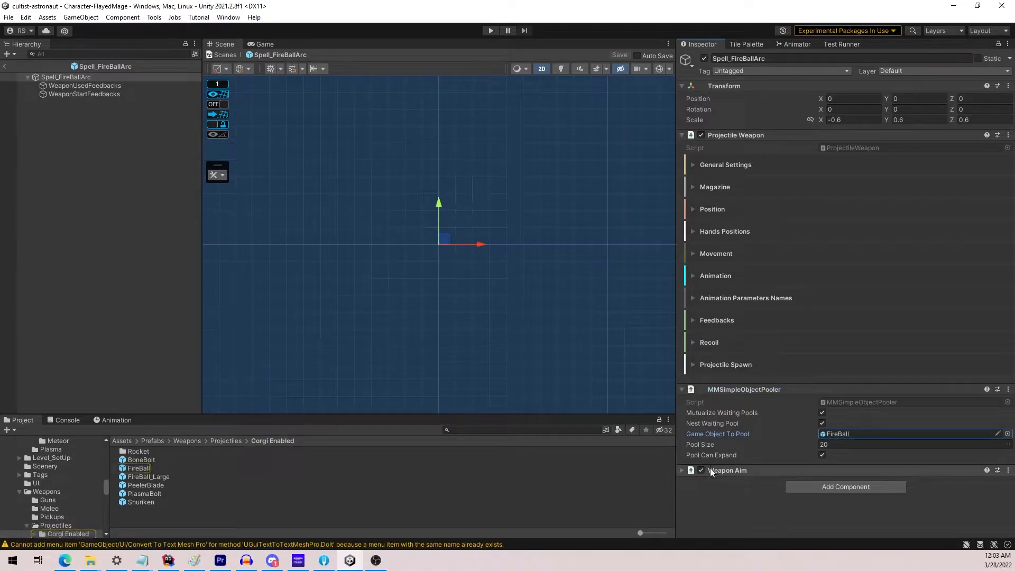
Examine Spell_FireBallArc's Weapon Aim settings, including the Rotation Mode options, and return to the Character-FlayedMage scene.
click(756, 470)
scroll(786, 447, down, 5)
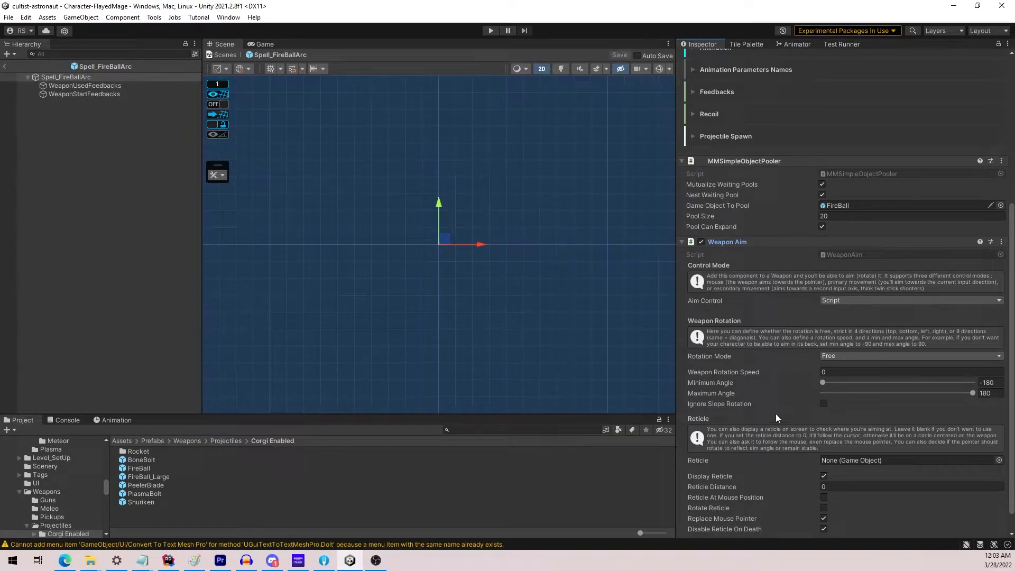
click(848, 360)
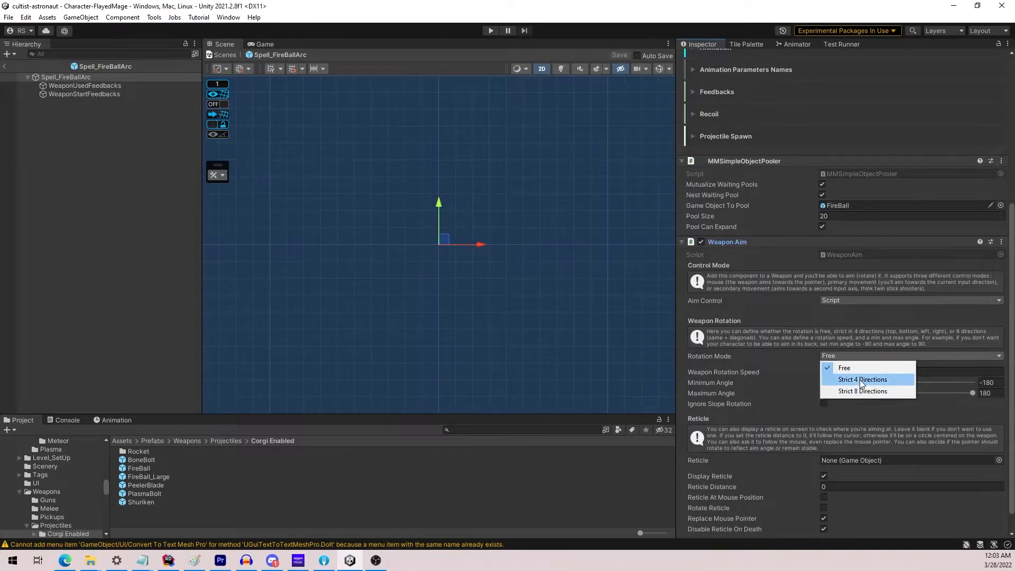
click(788, 359)
scroll(711, 390, down, 1)
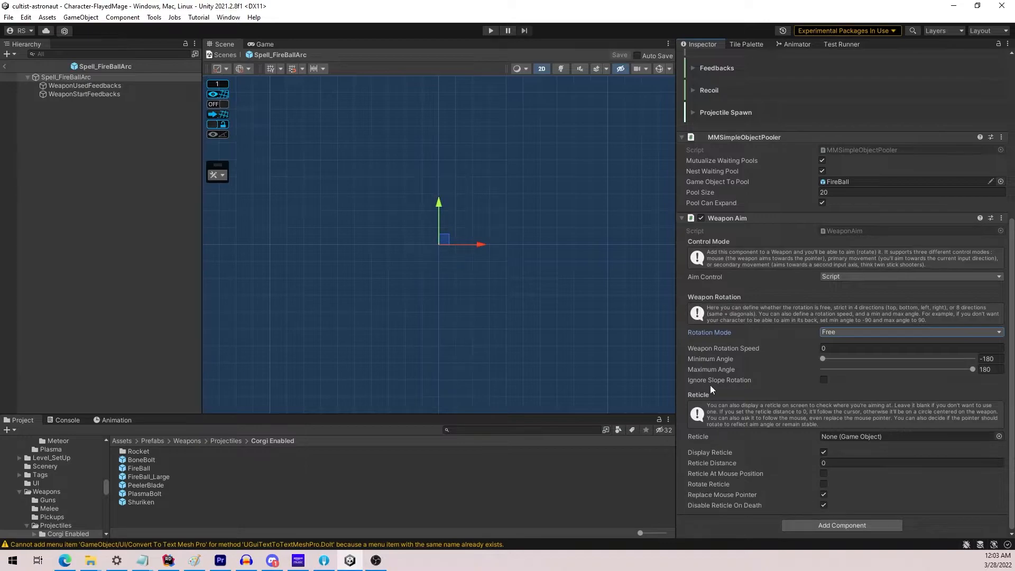
scroll(709, 364, up, 3)
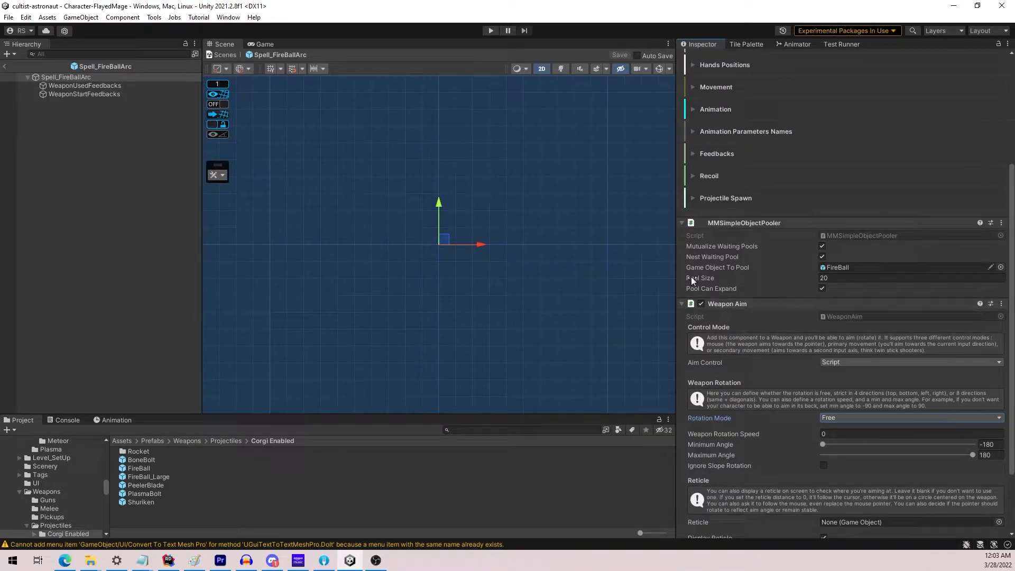
click(5, 66)
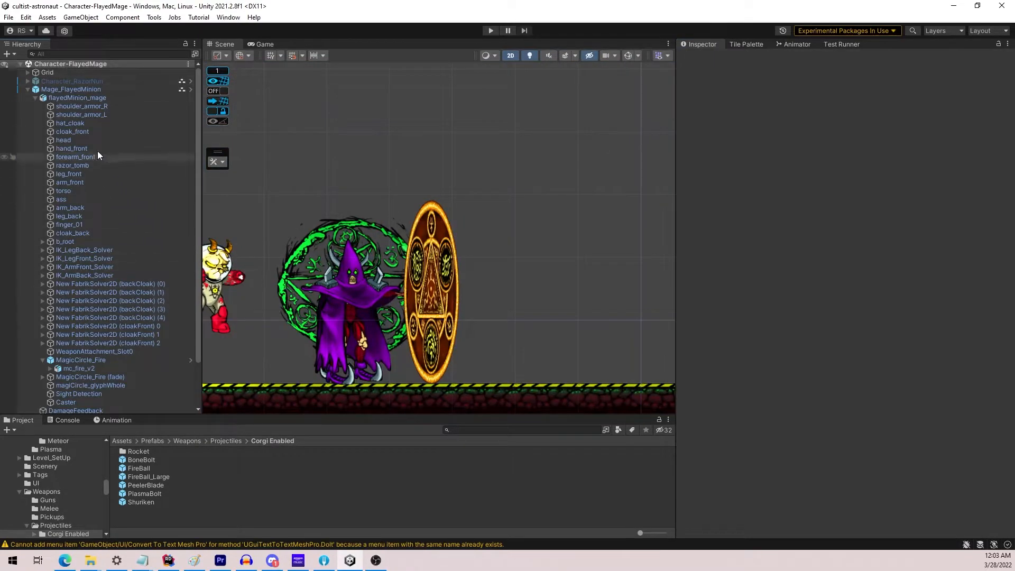
Assign the Spell_FireBallArc prefab from Weapons/Guns as the Initial Weapon in Mage_FlayedMinion's Infinitive Weapon Handler.
click(78, 91)
click(757, 295)
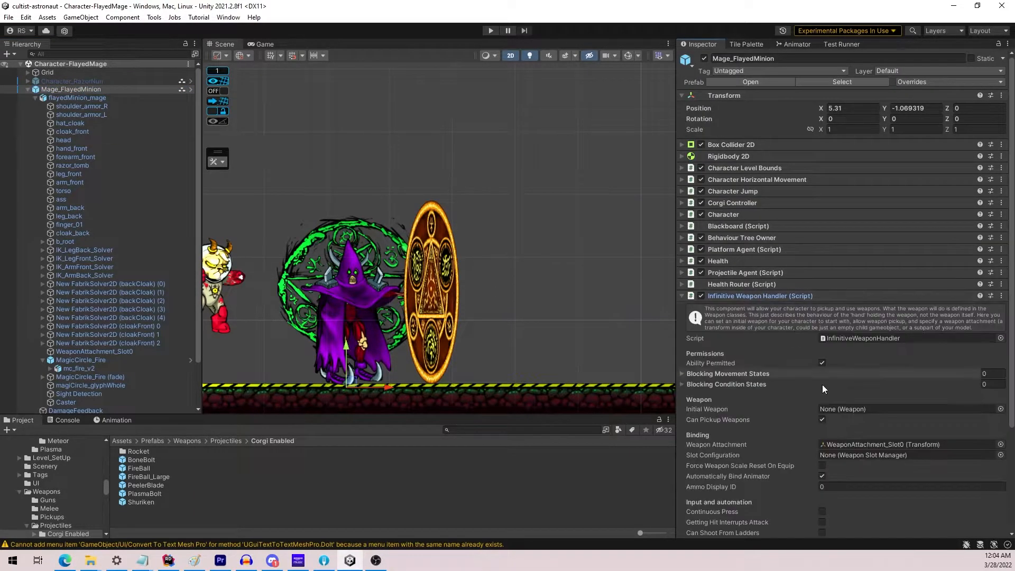
click(177, 440)
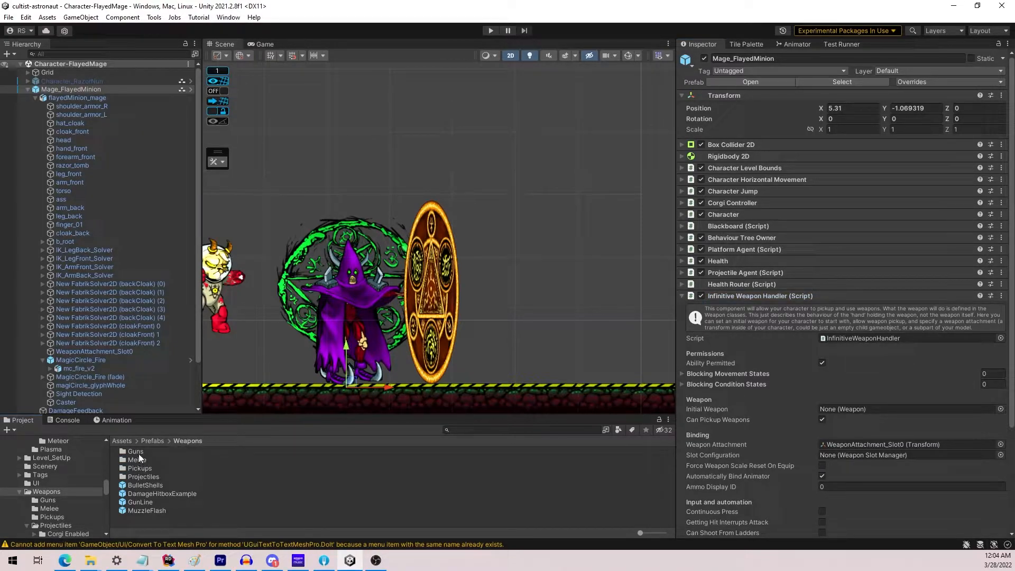
double_click(137, 451)
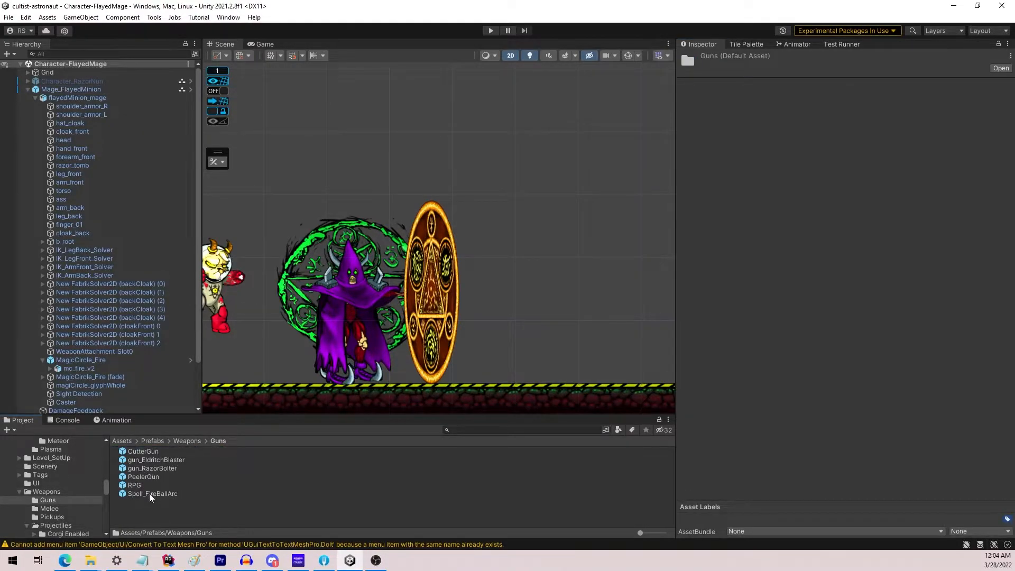
click(95, 89)
drag(166, 495, 841, 411)
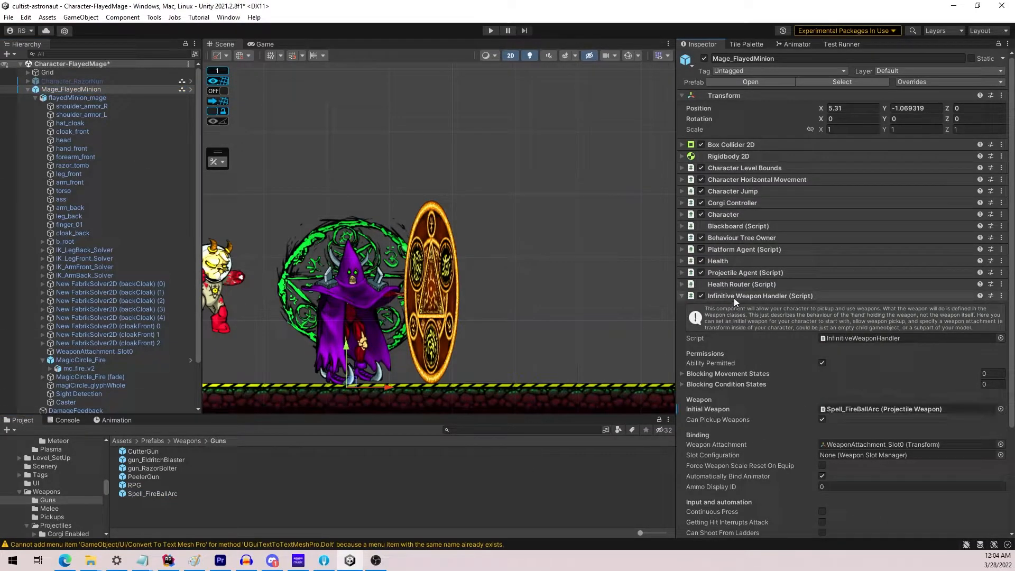
Apply the Initial Weapon override to the Mage_FlayedMinion prefab and collapse the Infinitive Weapon Handler component.
right_click(699, 408)
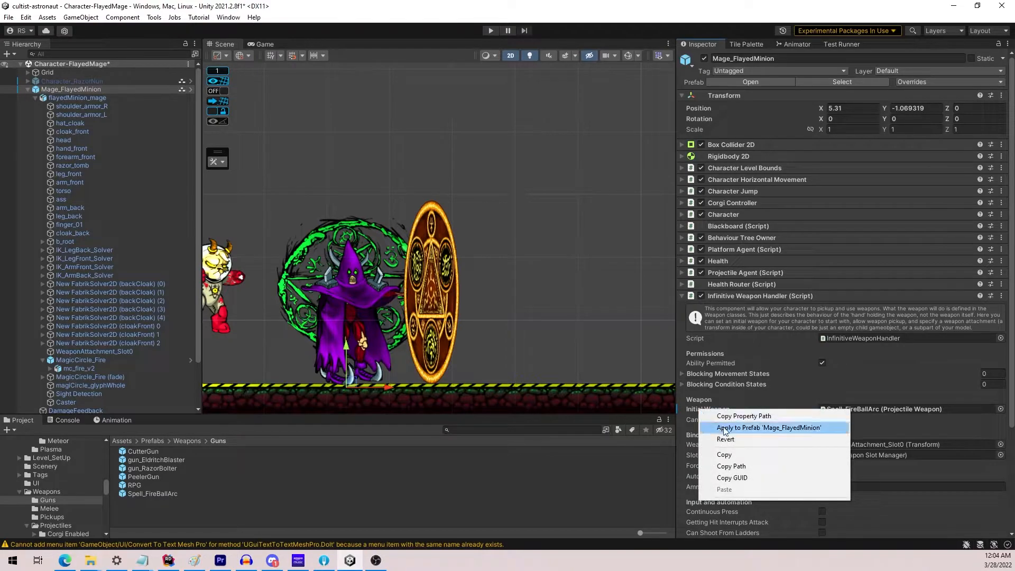
click(755, 427)
click(716, 295)
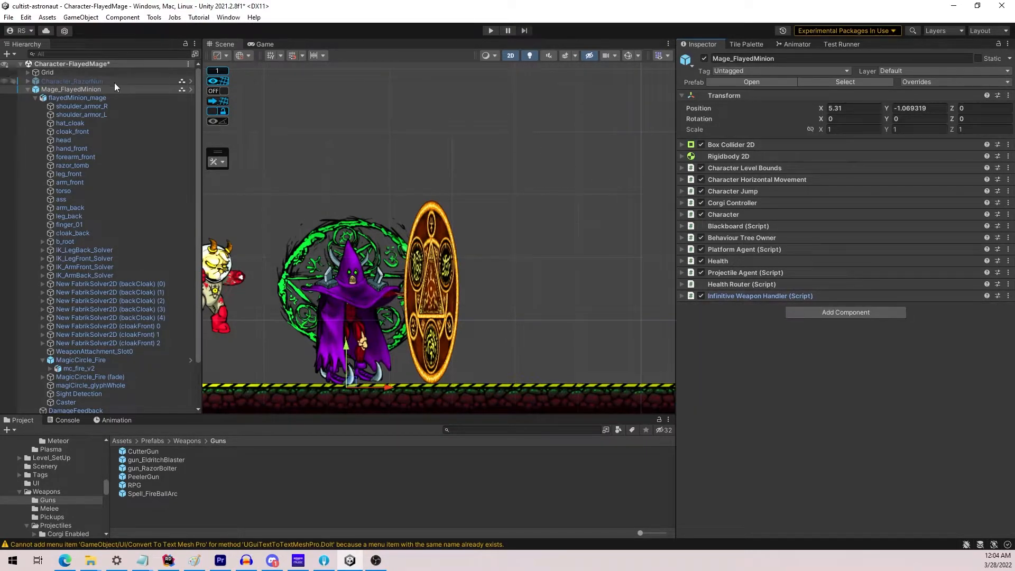
Examine the Animation and Animation Parameters Names settings of the Spell_FireBallArc prefab's Projectile Weapon.
click(80, 99)
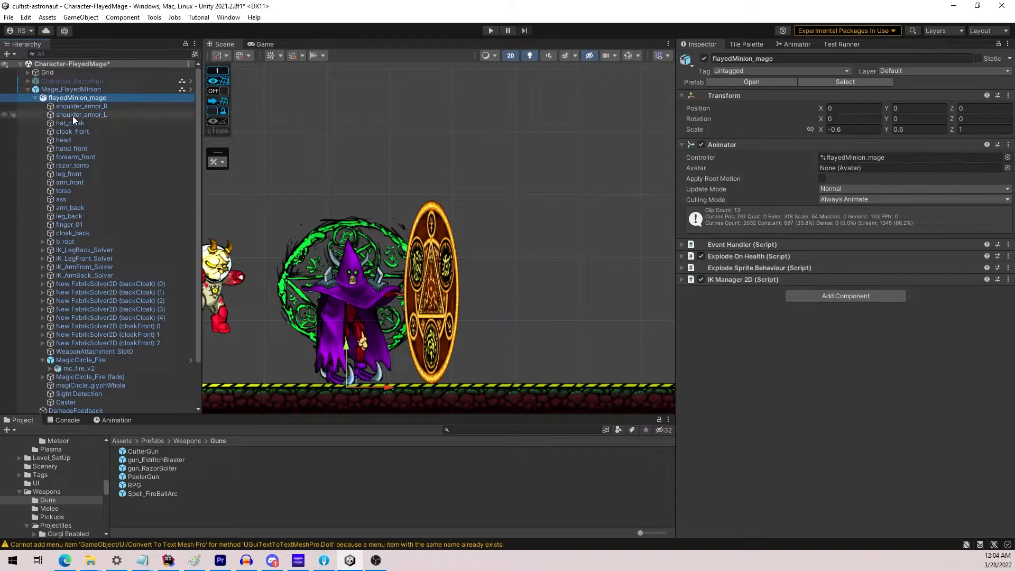
click(166, 494)
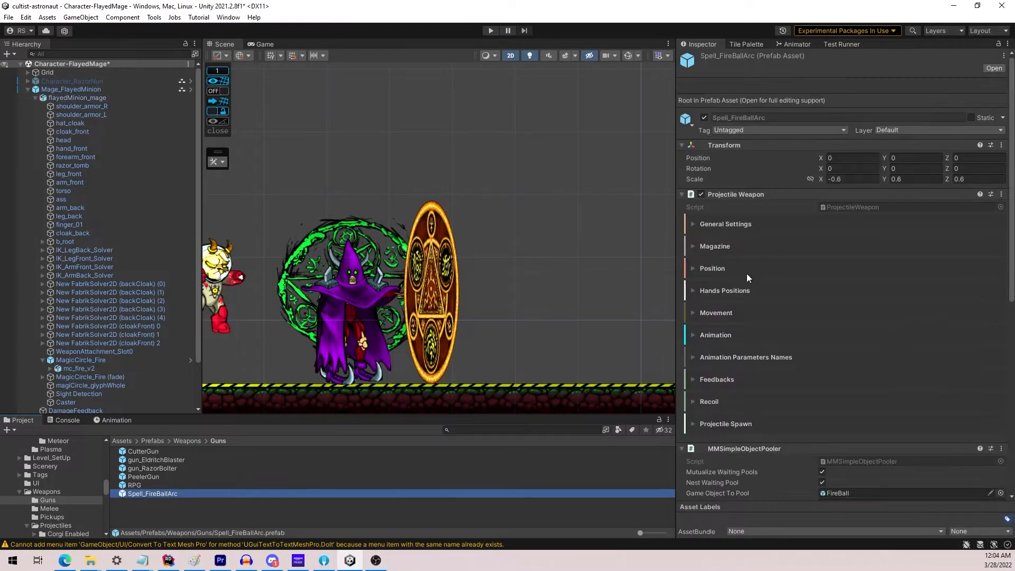
click(714, 335)
click(721, 434)
scroll(858, 364, down, 3)
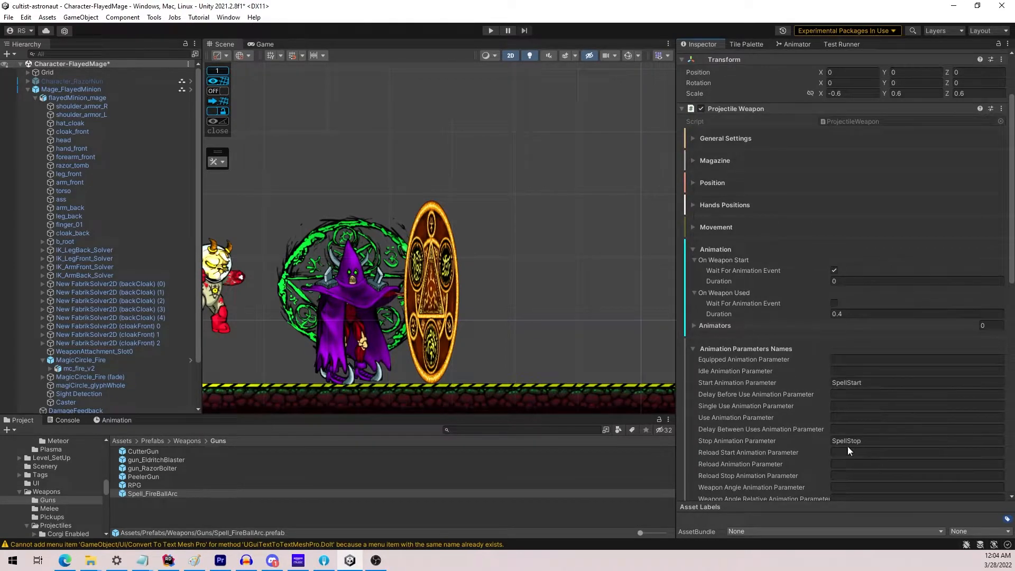
Open the flayedMinion_mage animator controller from the model's Animator component and enlarge the Animator view.
click(74, 98)
click(865, 154)
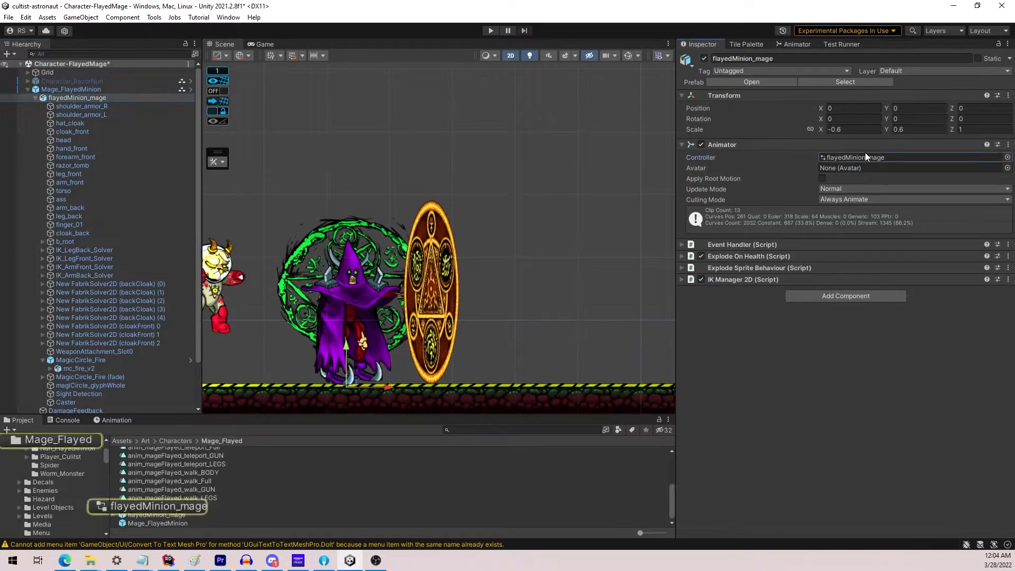
double_click(864, 161)
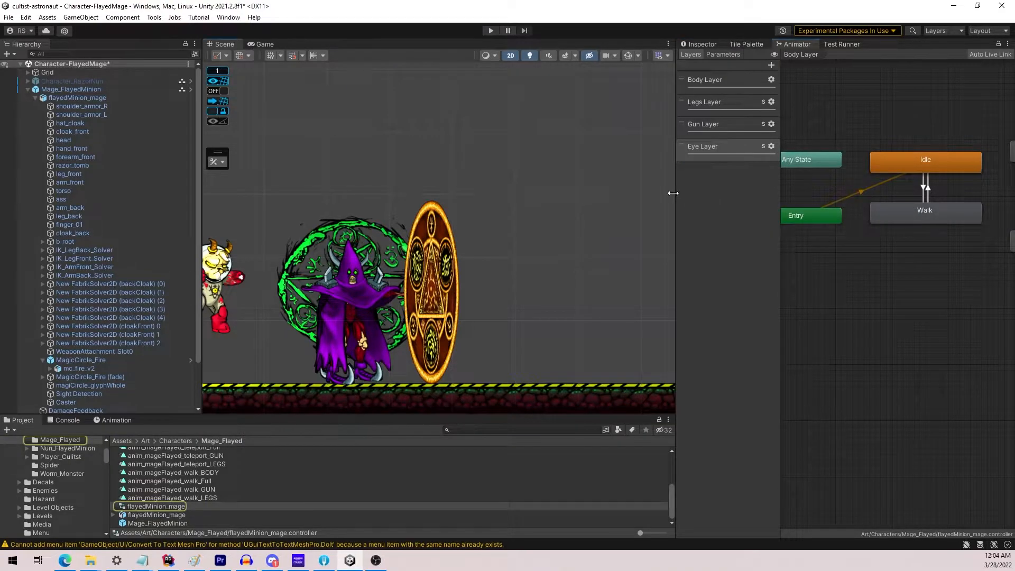
drag(673, 193, 204, 193)
middle_drag(569, 253, 650, 316)
scroll(687, 322, up, 4)
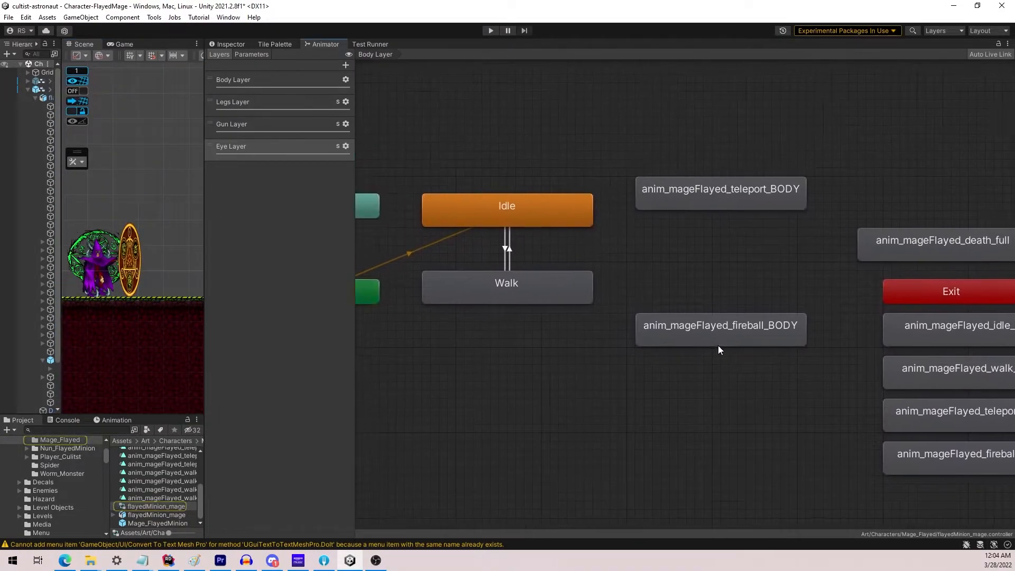
middle_drag(774, 315, 721, 310)
middle_drag(825, 274, 721, 263)
Move the anim_mageFlayed_fireball_BODY and anim_mageFlayed_teleport_BODY states into a stack above anim_mageFlayed_death_full.
drag(608, 358, 774, 57)
middle_drag(845, 194, 801, 271)
drag(800, 274, 809, 230)
drag(780, 97, 782, 197)
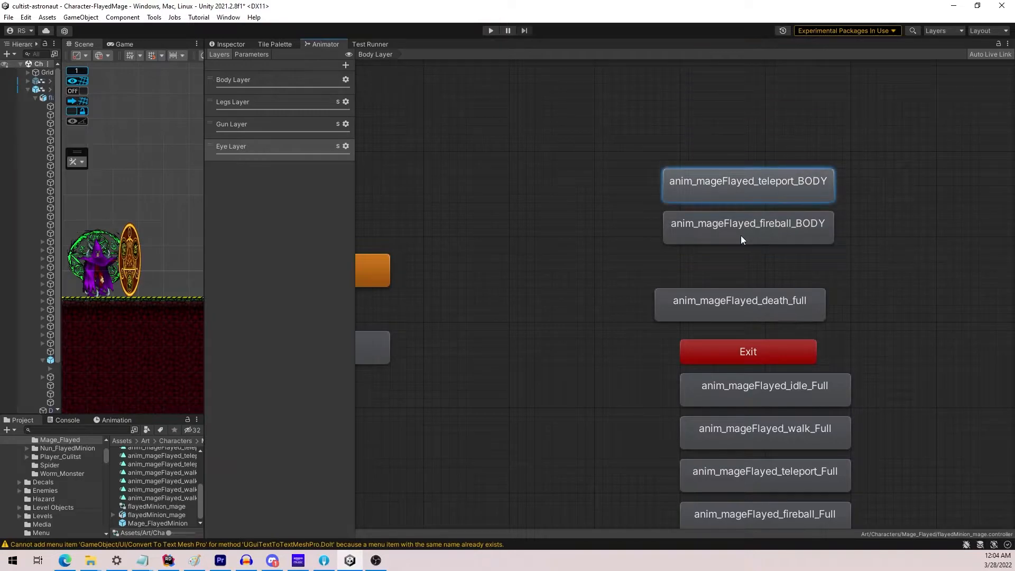
Place the anim_mageFlayed_fireball_Full state beside the Idle and Walk states on the Body Layer.
middle_drag(741, 235, 757, 154)
scroll(775, 360, down, 3)
middle_drag(786, 373, 816, 352)
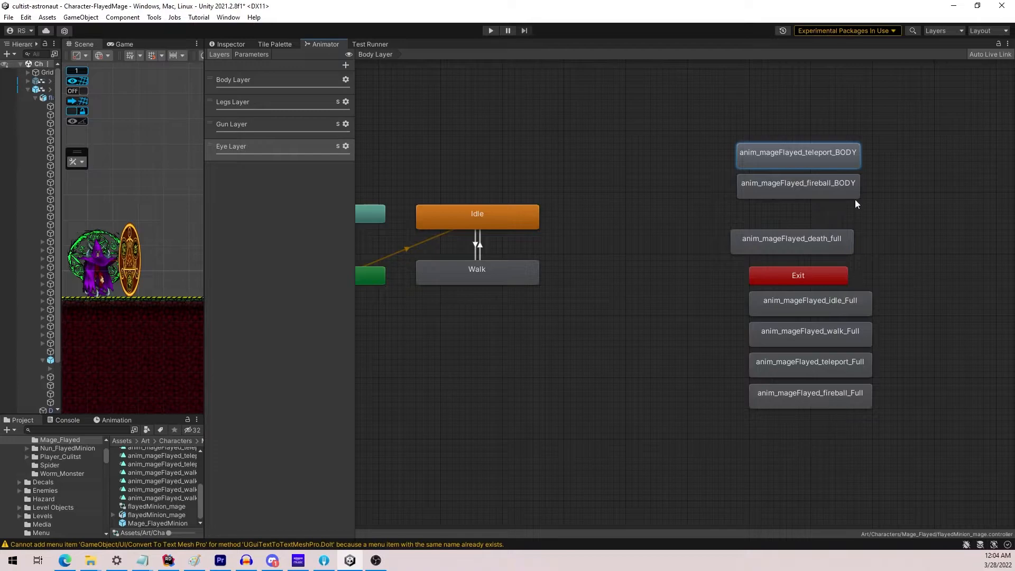
drag(844, 404, 659, 248)
scroll(610, 275, up, 3)
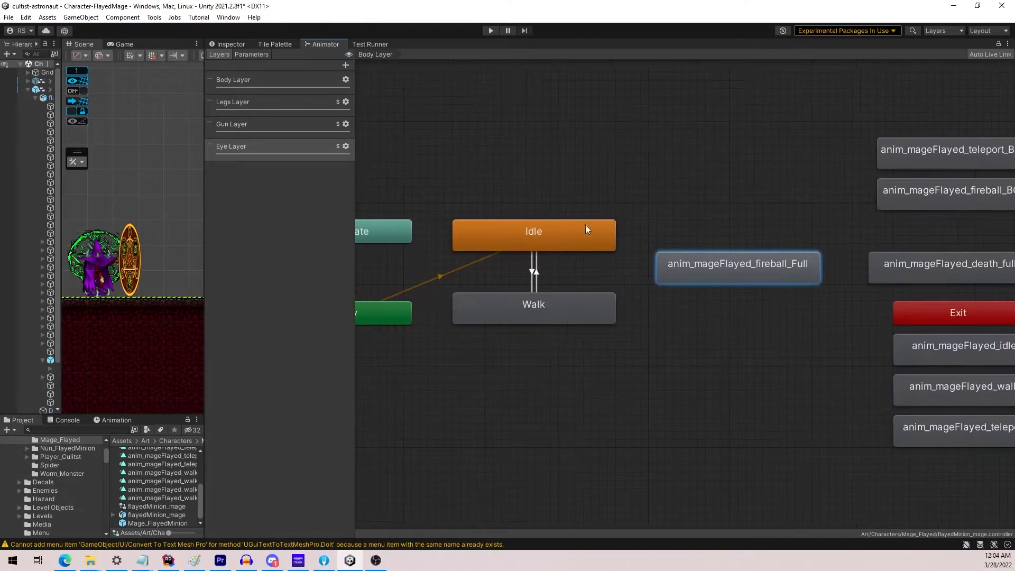
click(257, 87)
click(755, 273)
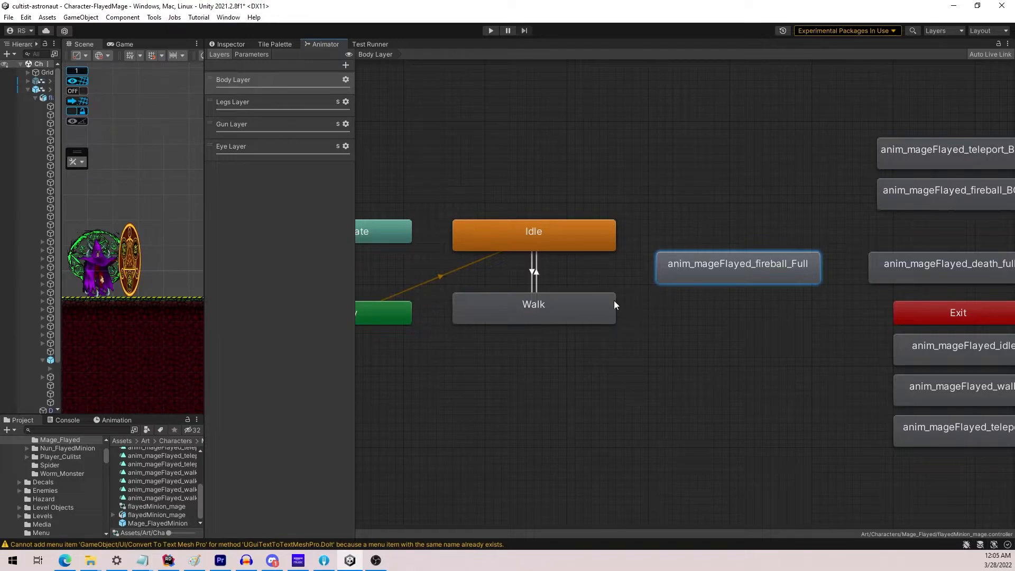
click(576, 307)
right_click(578, 306)
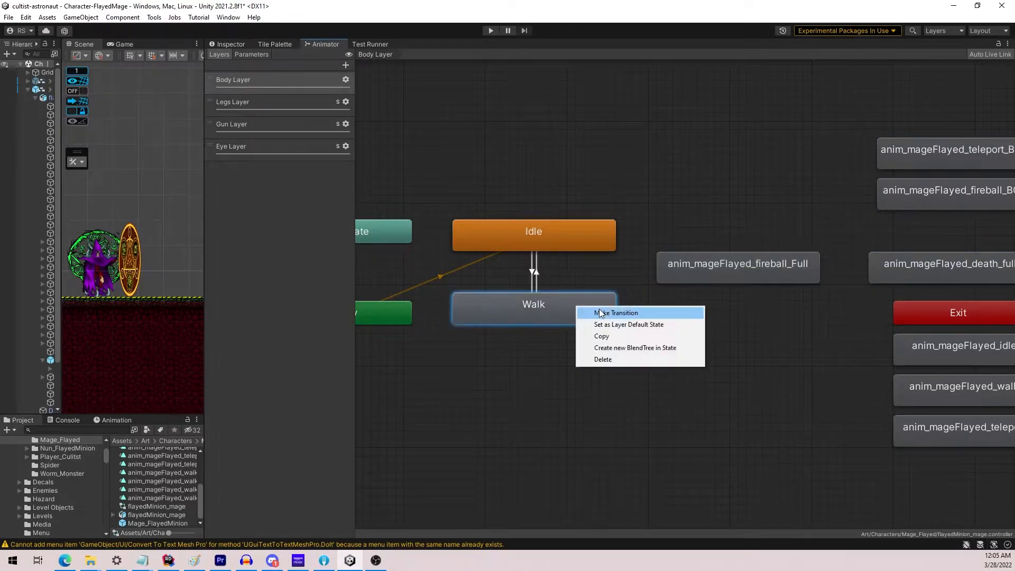
click(591, 274)
Create transitions in both directions between Idle and anim_mageFlayed_fireball_Full, aligning the fireball state with Idle.
right_click(585, 250)
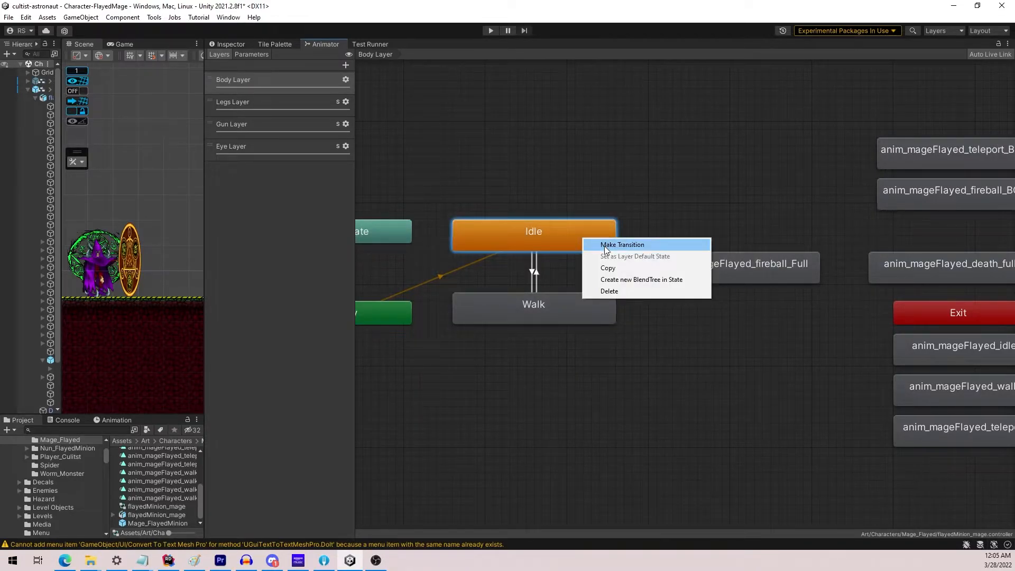
click(616, 243)
drag(765, 270, 775, 236)
right_click(773, 237)
click(789, 242)
click(590, 234)
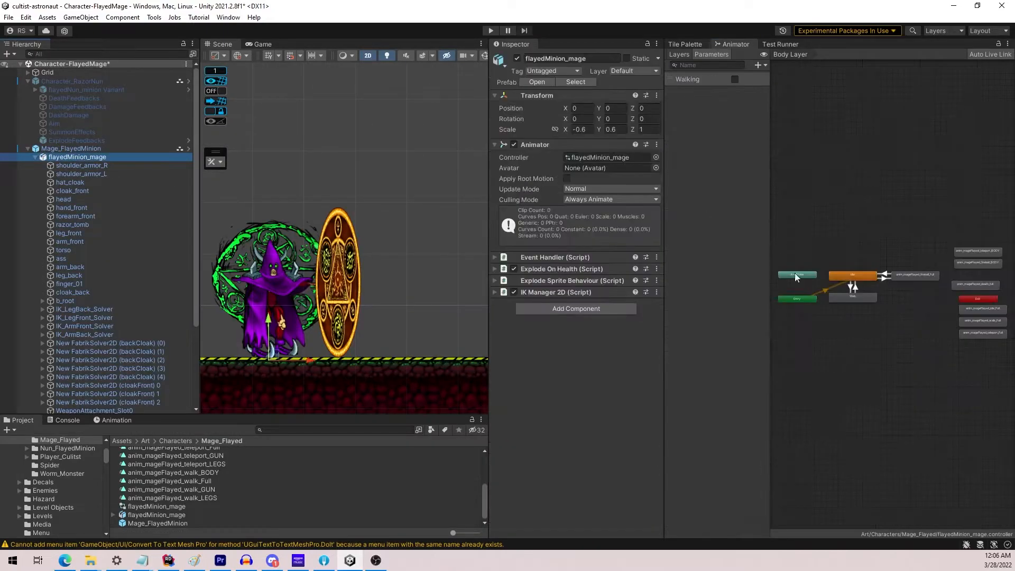
Add two bool parameters named SpellStart and SpellStop to the flayedMinion_mage animator controller.
scroll(937, 297, up, 3)
click(758, 65)
click(770, 100)
text(SpellStart)
key(Return)
click(759, 65)
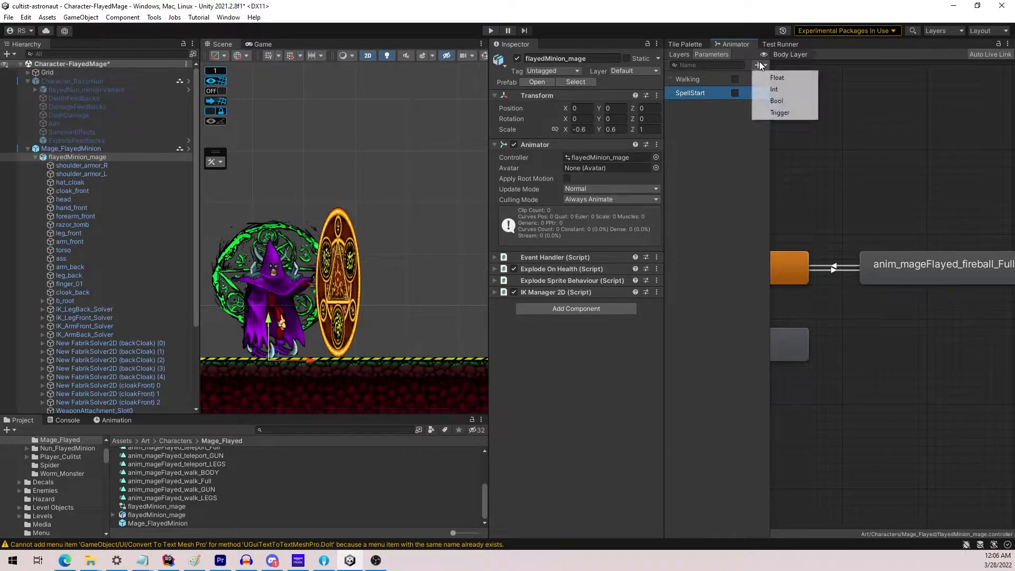
click(771, 100)
text(Spe)
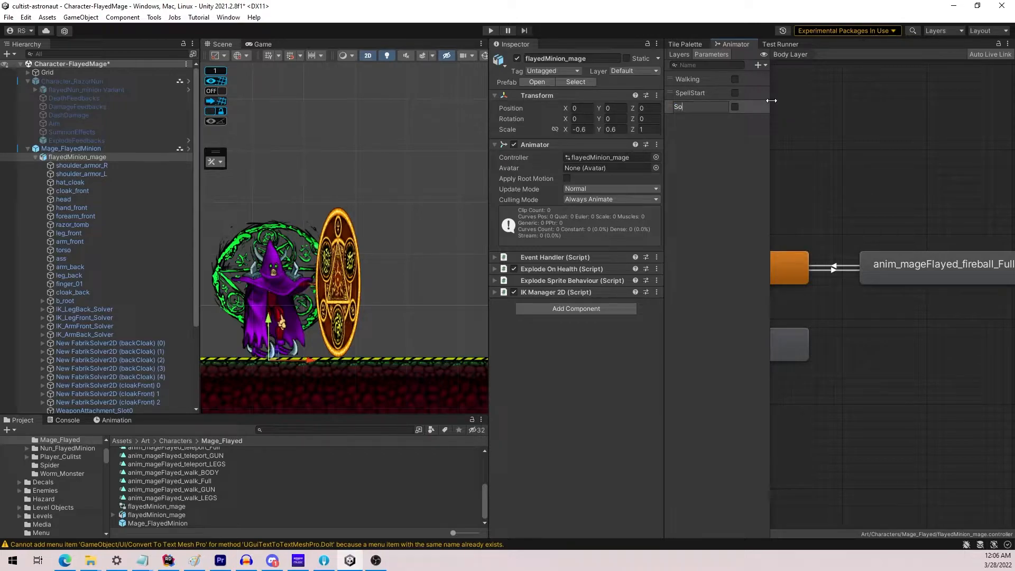
text(llStop)
key(Return)
Add a SpellStart true condition to the transition from Idle to anim_mageFlayed_fireball_Full.
click(838, 270)
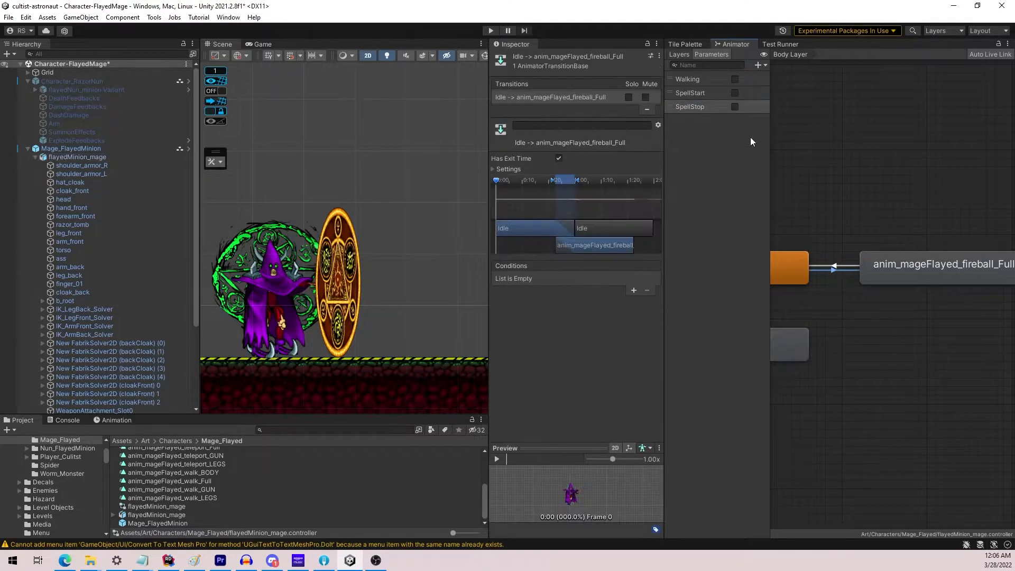
click(633, 291)
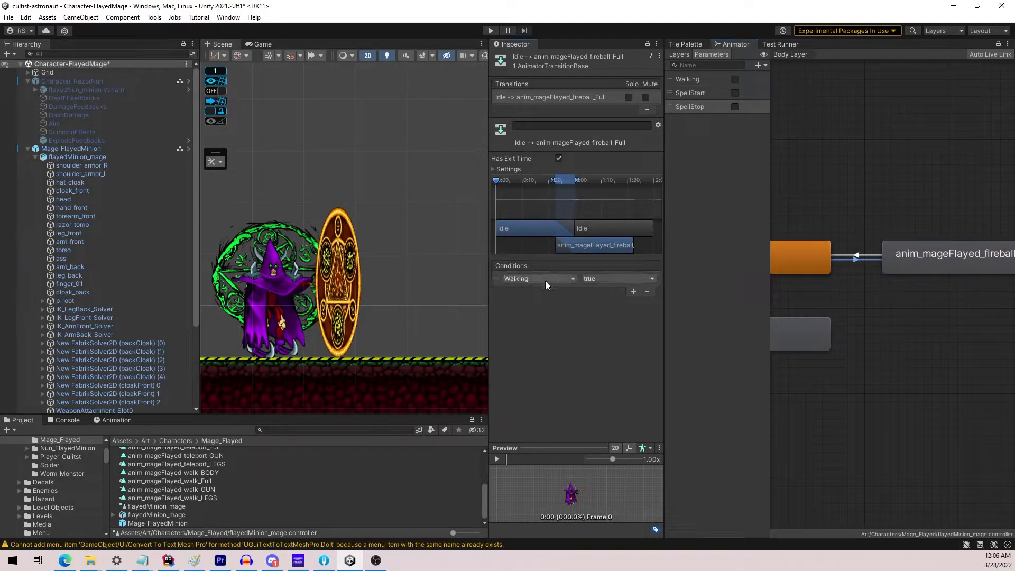
click(533, 278)
click(533, 323)
Add a SpellStop false condition to the transition from anim_mageFlayed_fireball_Full back to Idle.
click(862, 255)
click(633, 290)
click(559, 279)
click(549, 329)
click(596, 279)
click(606, 303)
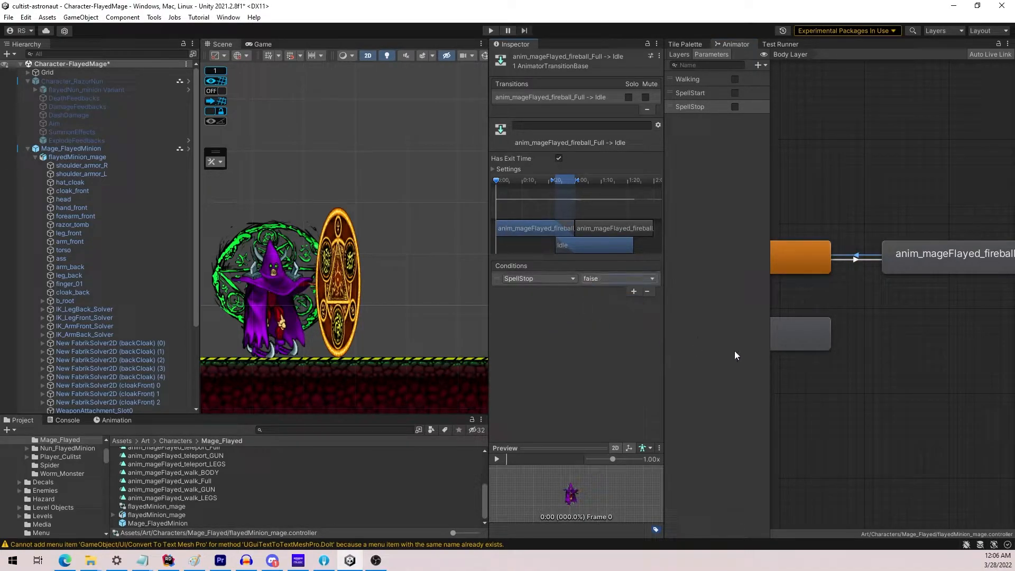
Check the conditions of both transitions between Idle and anim_mageFlayed_fireball_Full.
click(856, 348)
scroll(861, 309, down, 3)
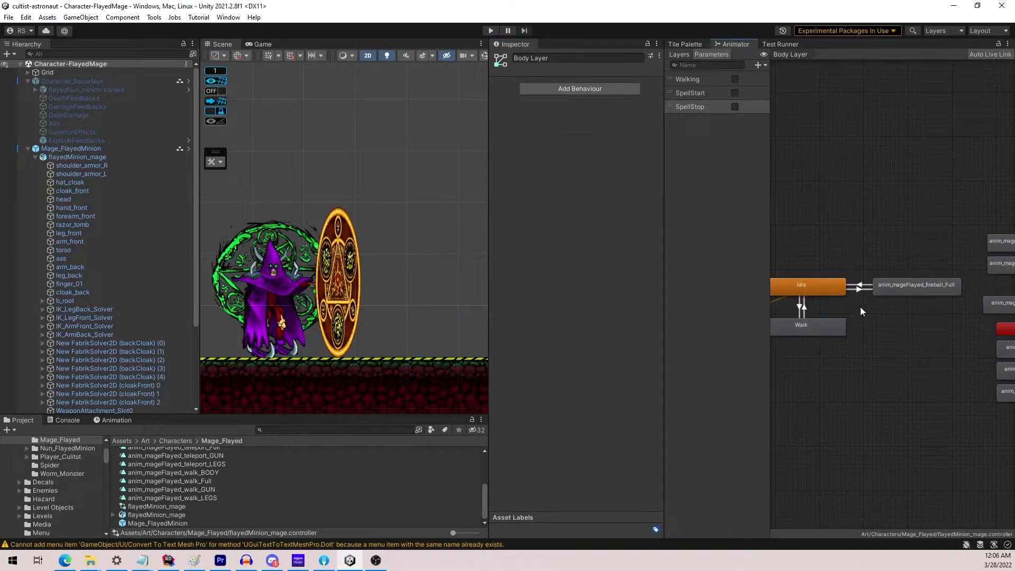
click(859, 287)
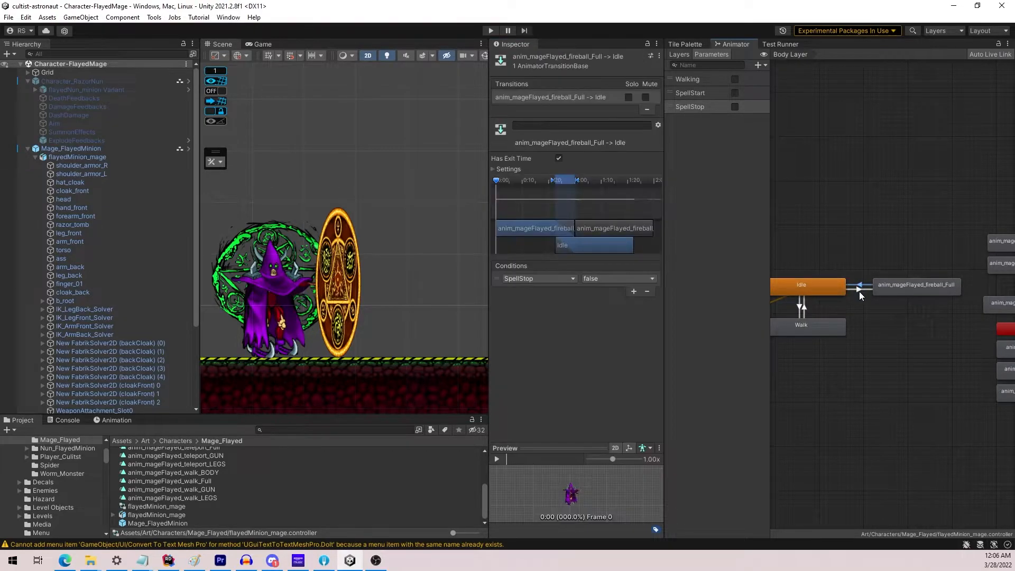
click(859, 290)
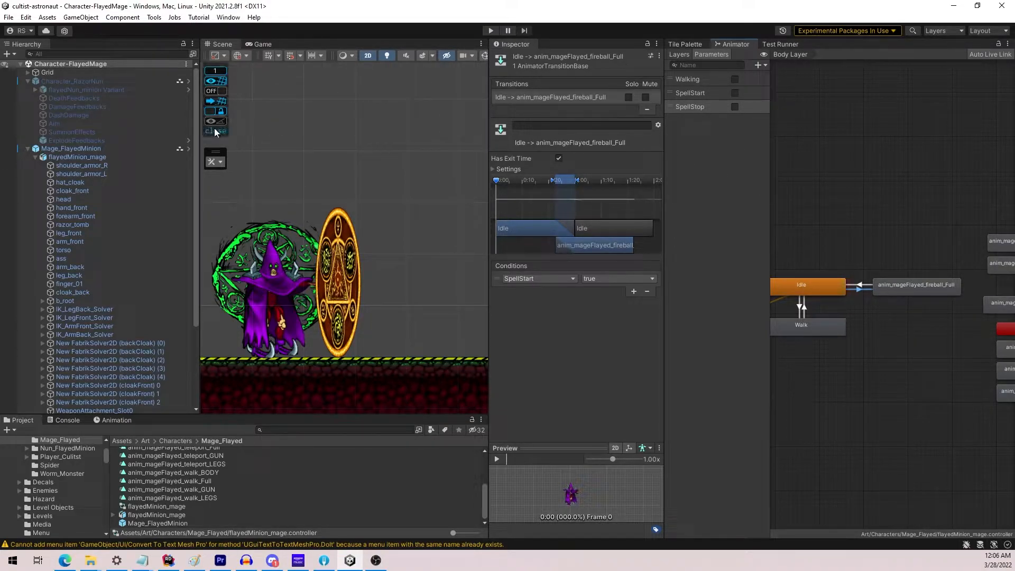
Examine the animation event at the end of the flayedNun_minion Variant's anim_NunFlayed_bulletCast_whole_start clip.
click(81, 89)
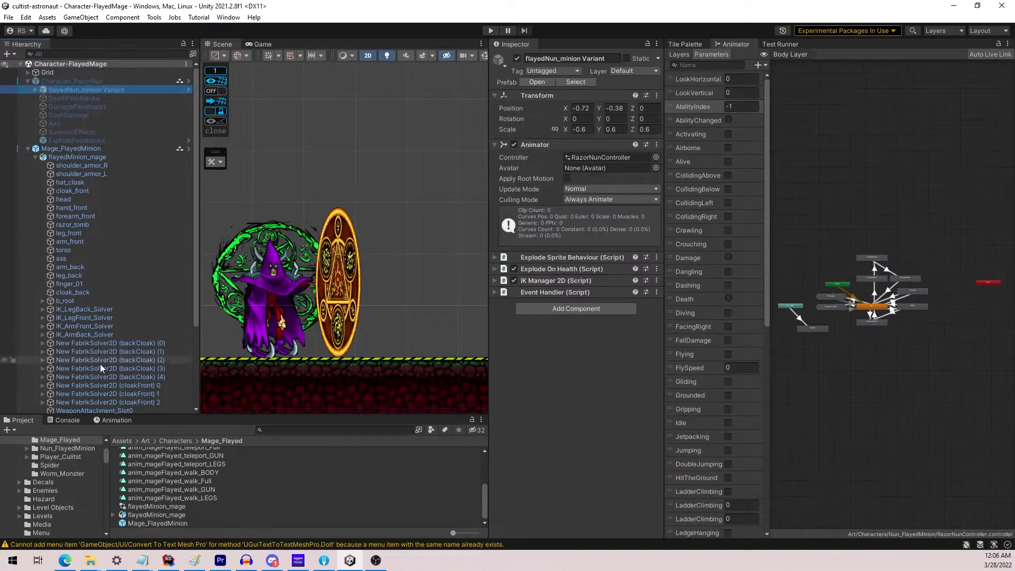
click(112, 421)
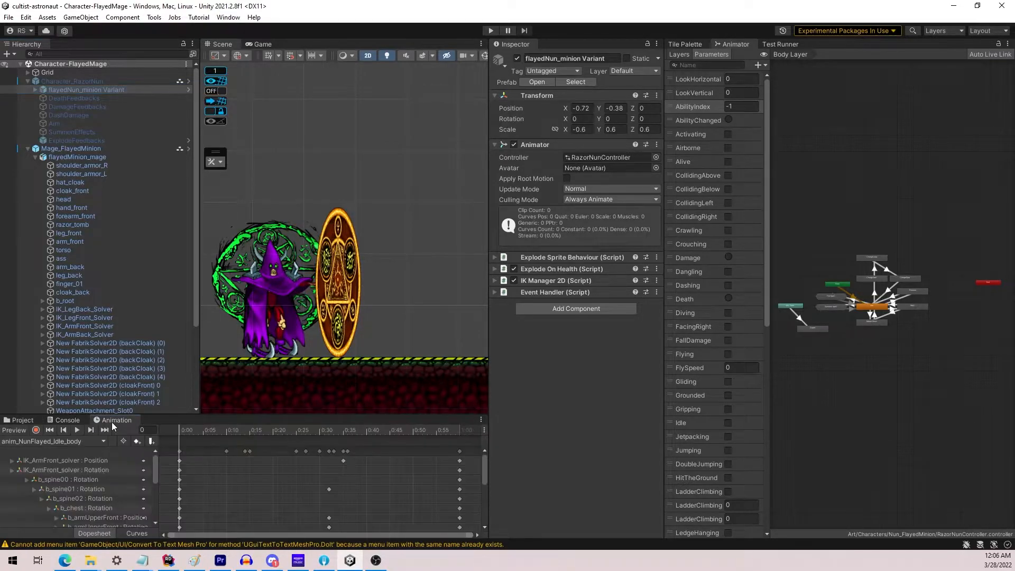
click(68, 442)
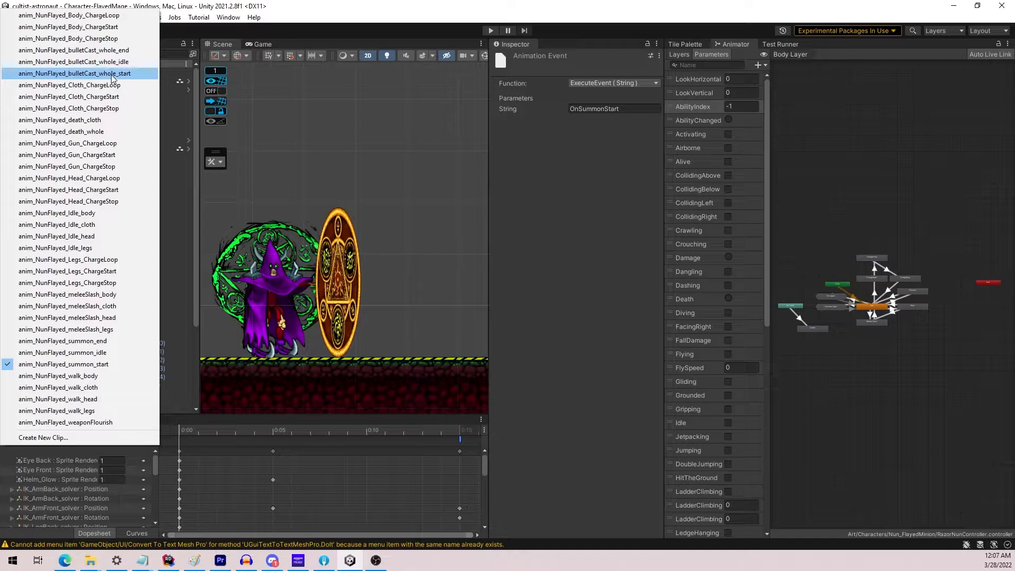
click(118, 74)
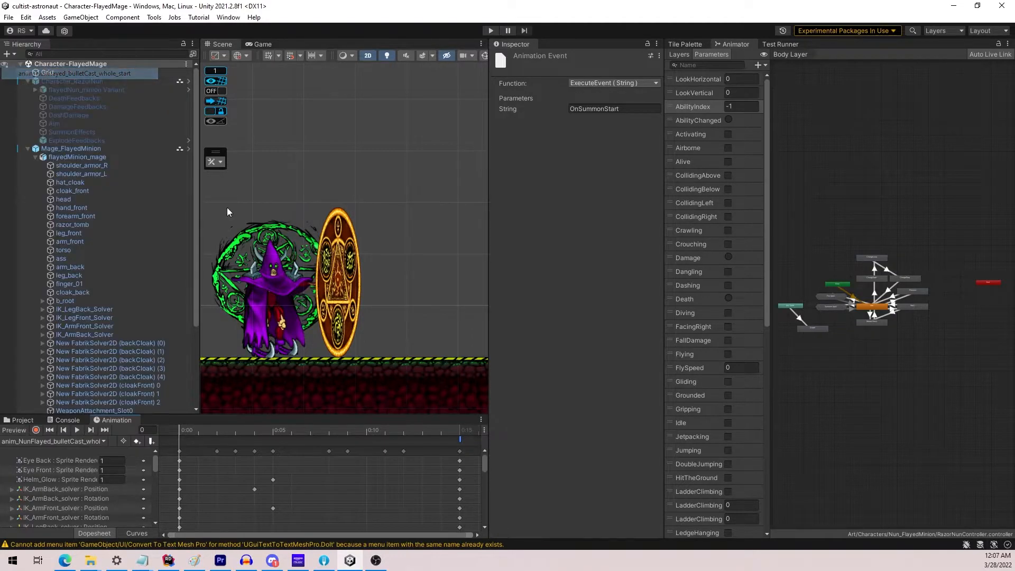
click(461, 441)
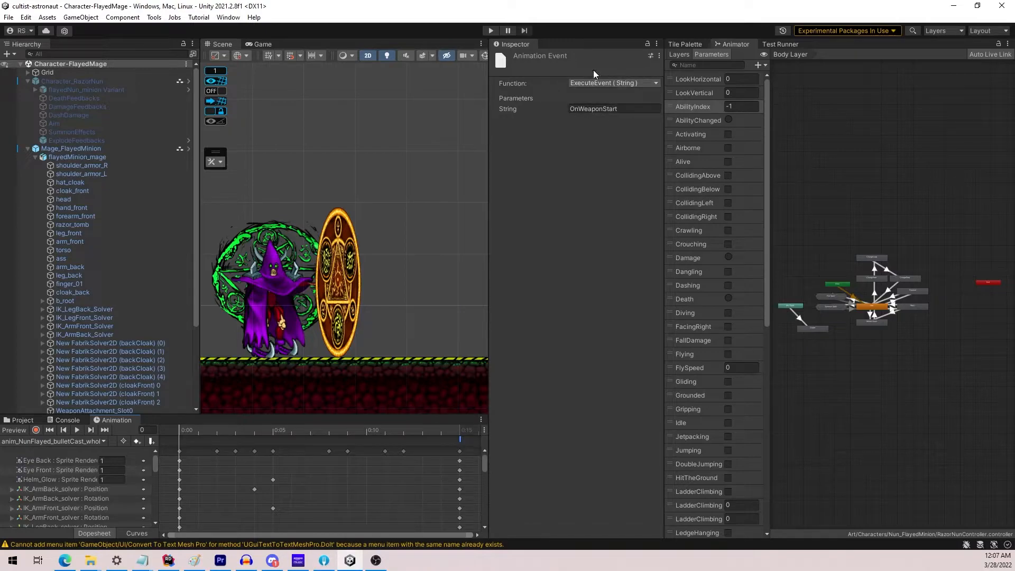
Open flayedMinion_mage's anim_mageFlayed_fireball_Full clip and scrub through its timeline to examine the casting poses.
click(116, 156)
click(81, 442)
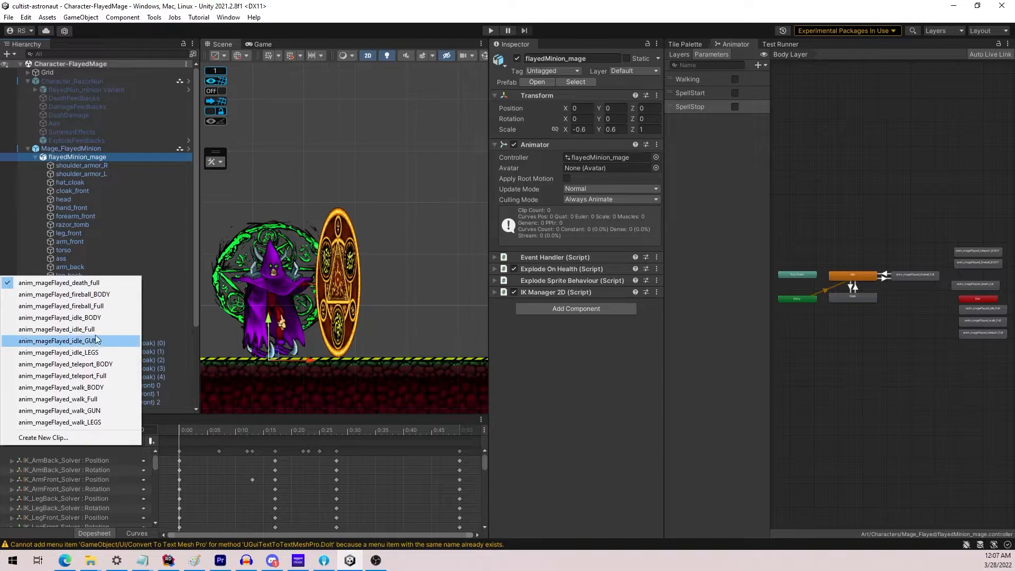
click(61, 306)
drag(179, 434, 259, 449)
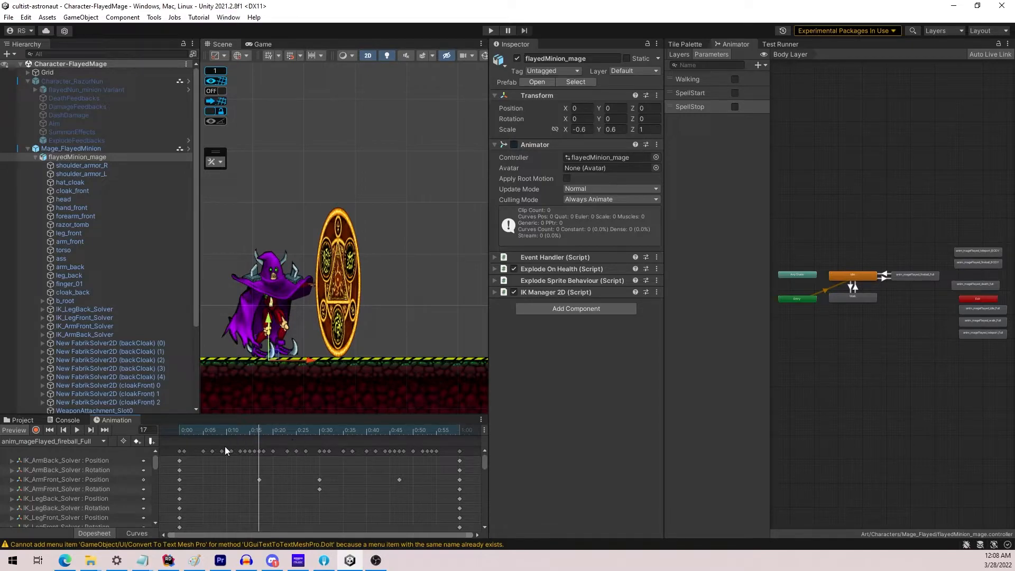
drag(207, 432, 157, 481)
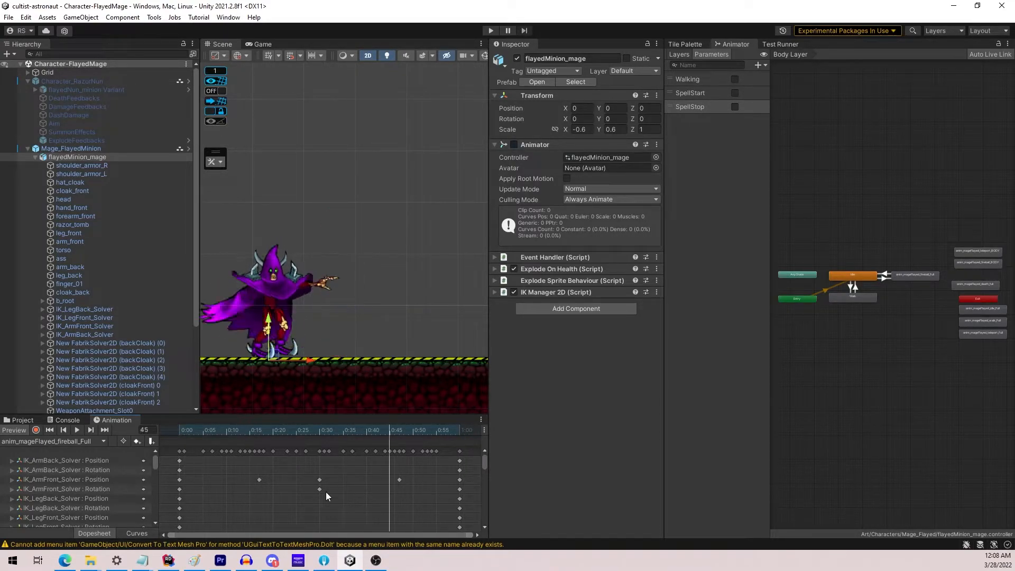
Add an animation event at frame 17 of anim_mageFlayed_fireball_Full and set its function to ExecuteEvent (String).
right_click(257, 440)
click(290, 446)
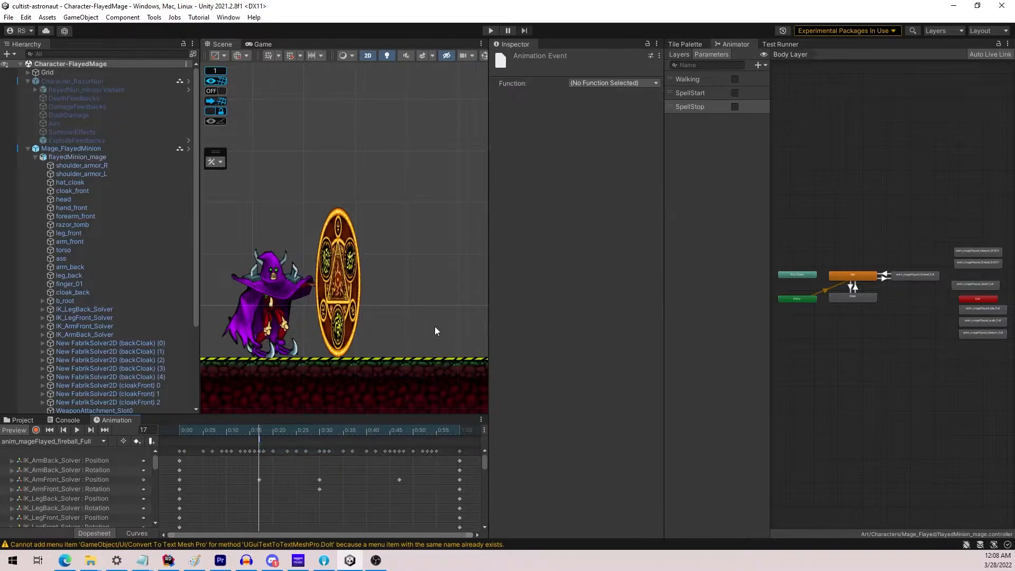
click(601, 83)
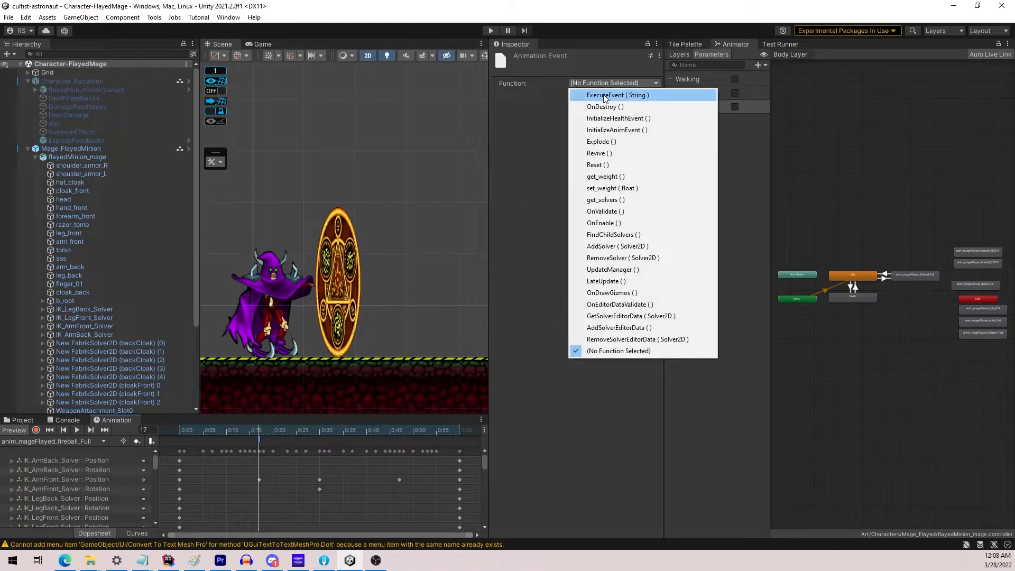
click(614, 96)
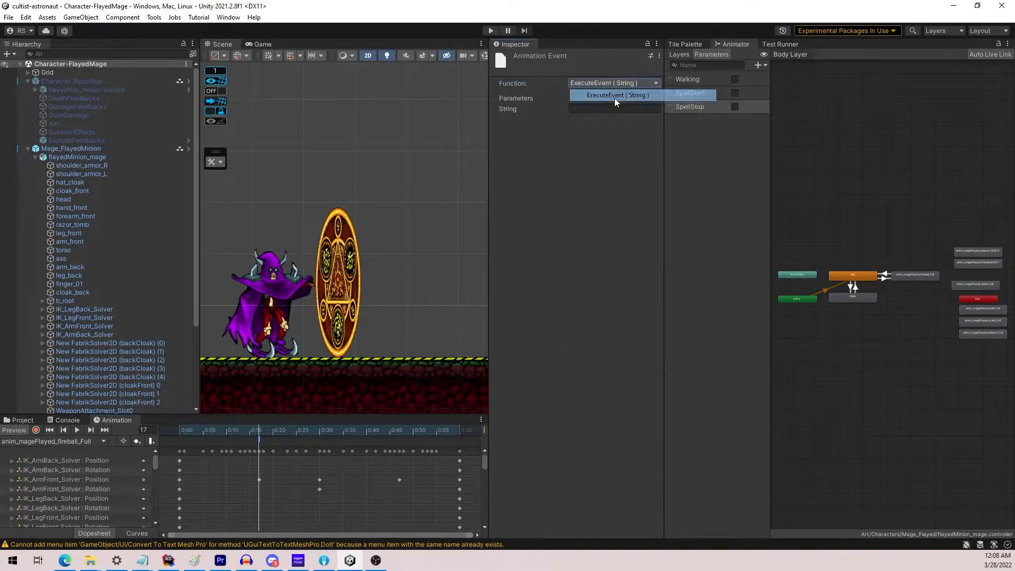
Reopen the animation event at frame 17 and set ExecuteEvent's String parameter to OnWeaponStart.
click(74, 157)
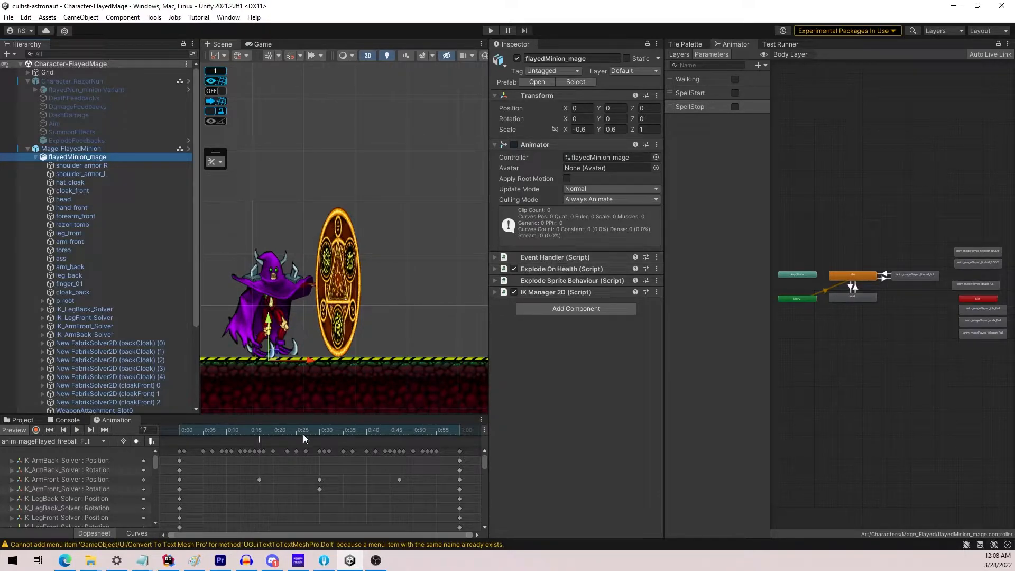
click(259, 438)
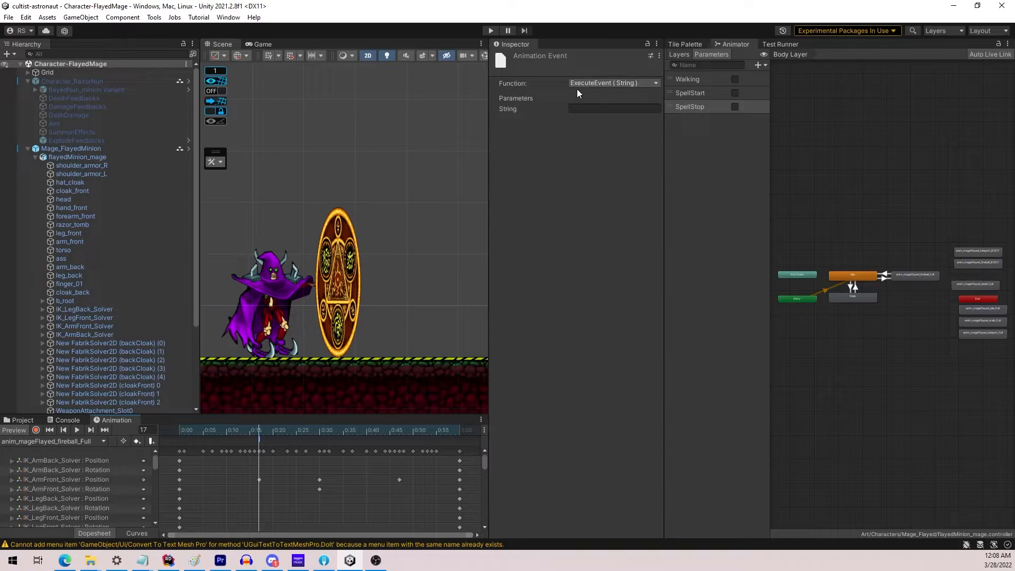
click(590, 86)
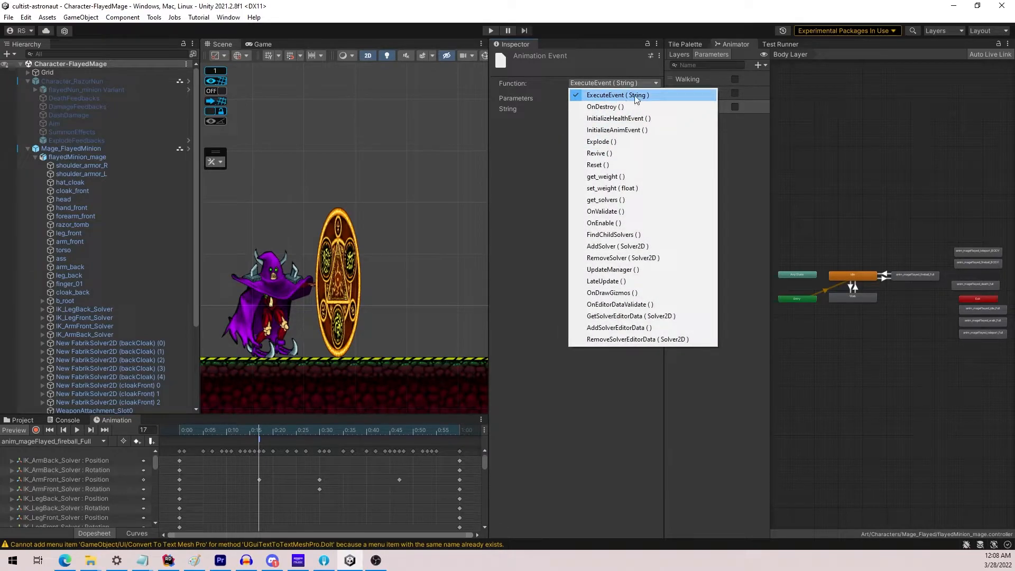
click(611, 96)
click(589, 109)
text(OnWeaponStart)
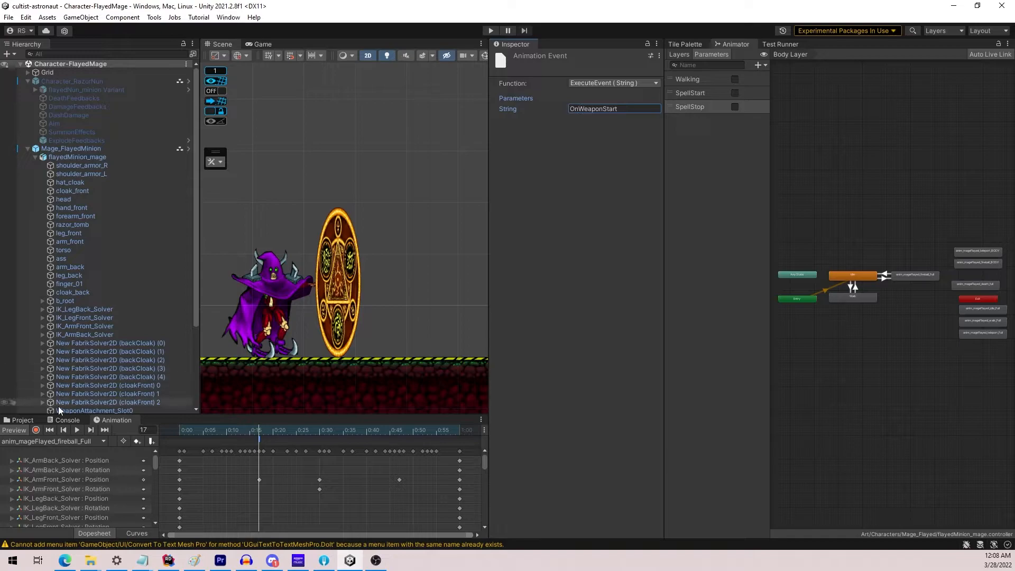
Search the project for "fire" prefabs and examine the animation settings and animation parameter names of Spell_FireBallArc's Projectile Weapon.
click(21, 420)
click(280, 430)
text(fire)
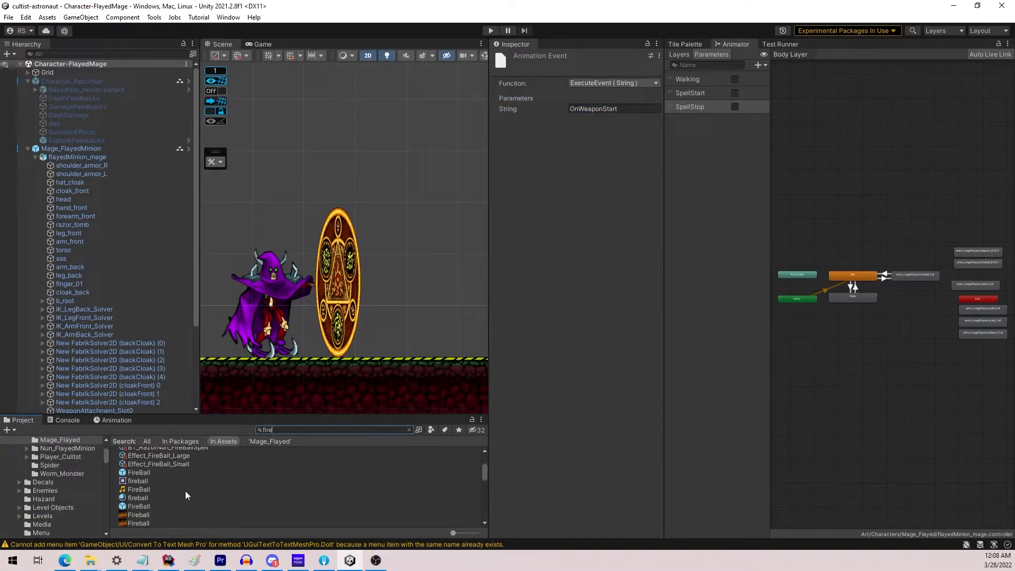
scroll(185, 491, up, 3)
click(431, 430)
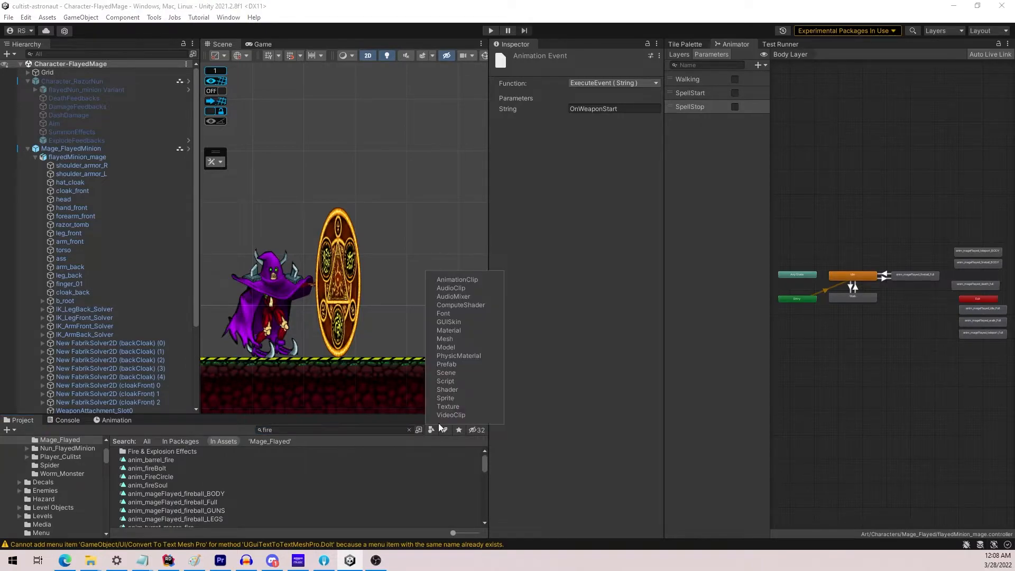
click(452, 363)
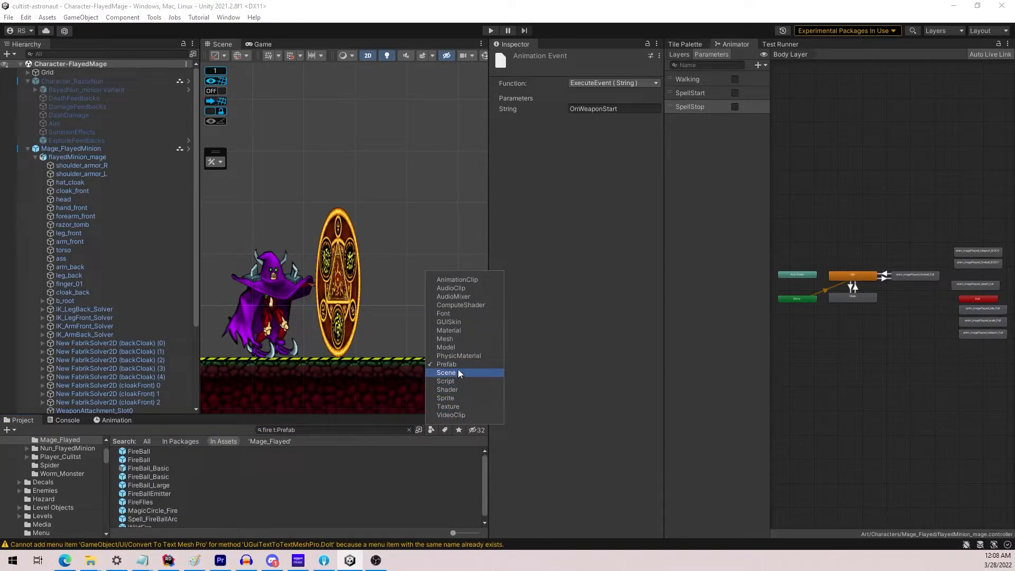
scroll(174, 492, down, 1)
click(160, 516)
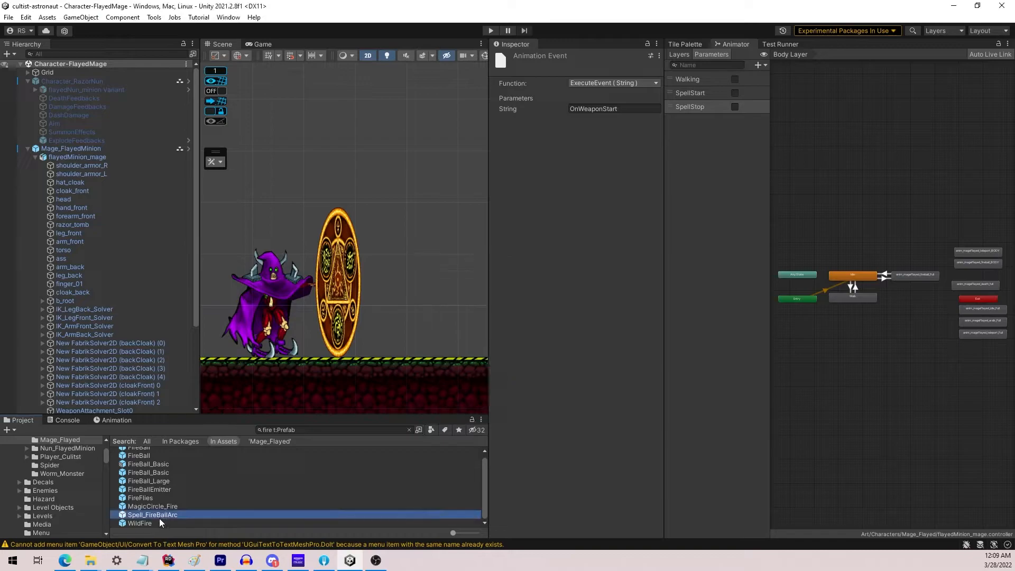
scroll(558, 386, down, 1)
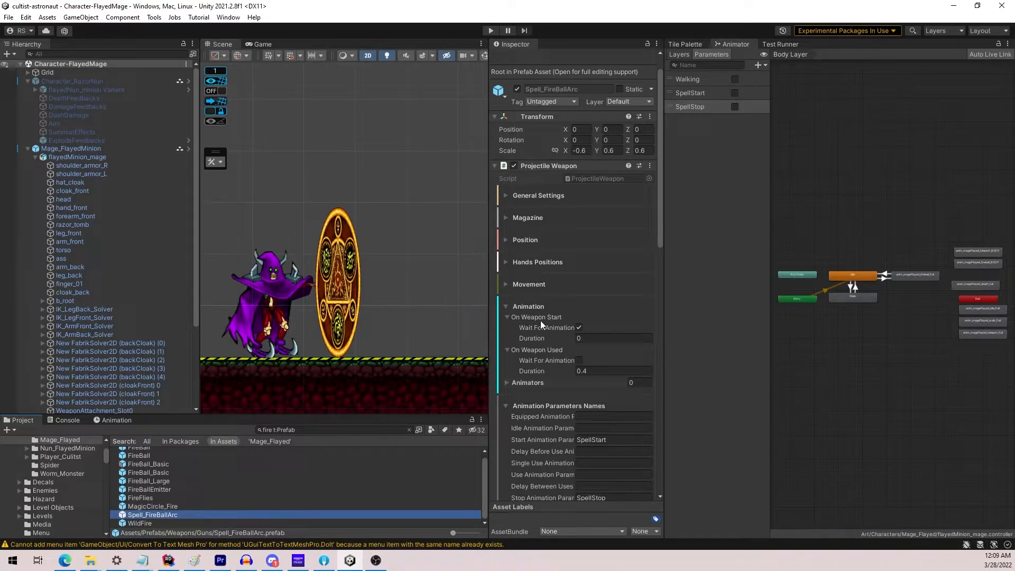
click(508, 306)
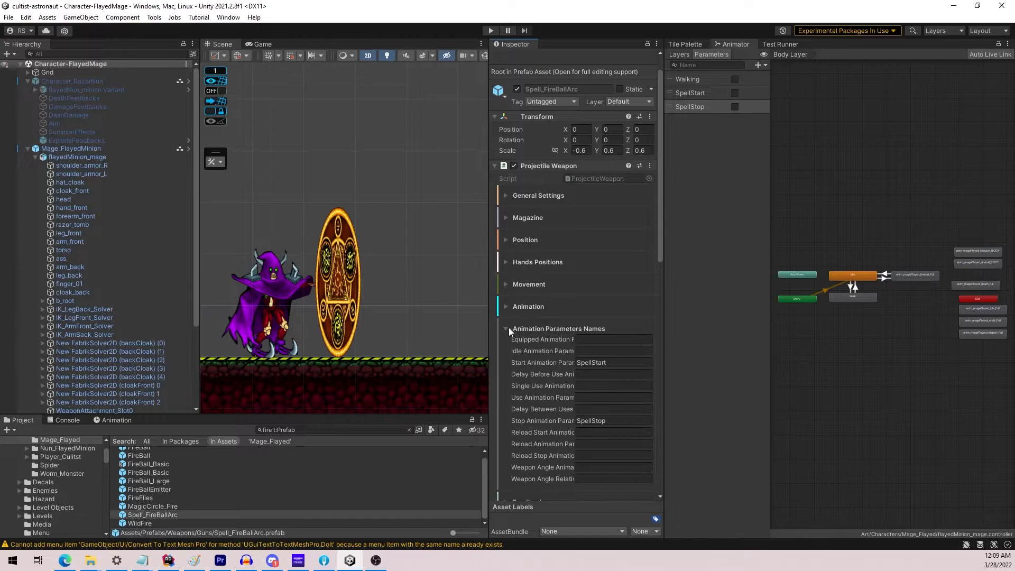
click(508, 328)
click(497, 166)
Open the behaviour tree of Mage_FlayedMinion for editing.
click(79, 153)
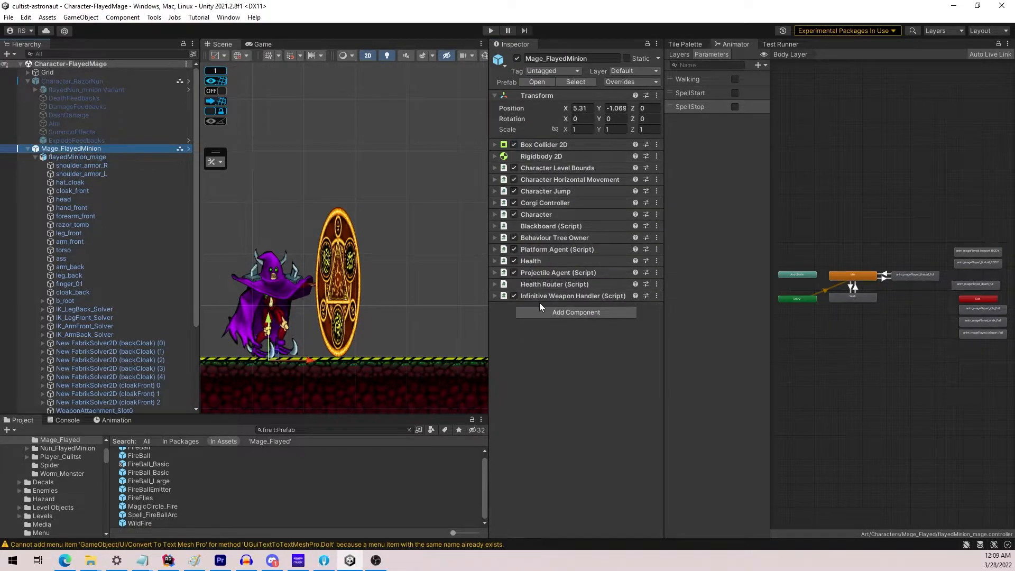
mouse_move(876, 334)
middle_down()
mouse_move(864, 335)
mouse_move(879, 340)
middle_up()
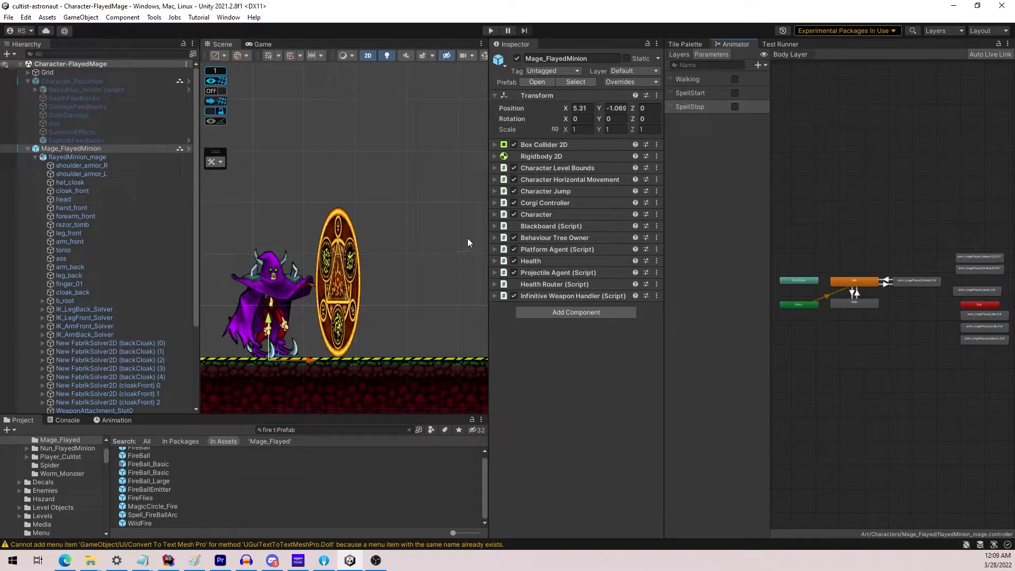
click(494, 238)
click(568, 274)
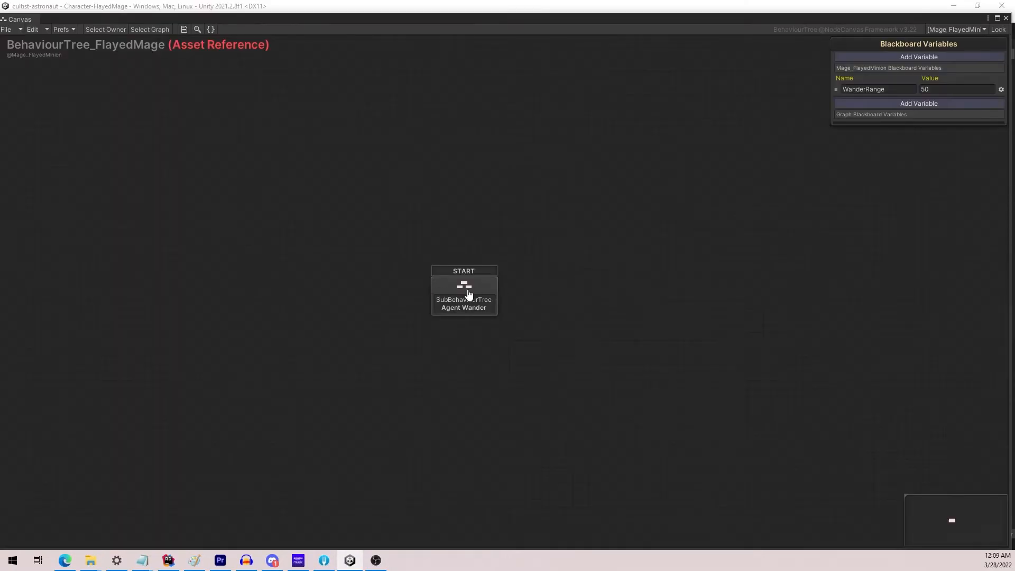
Add an Action node beside the Agent Wander sub-tree and make it the tree's start node.
right_click(353, 304)
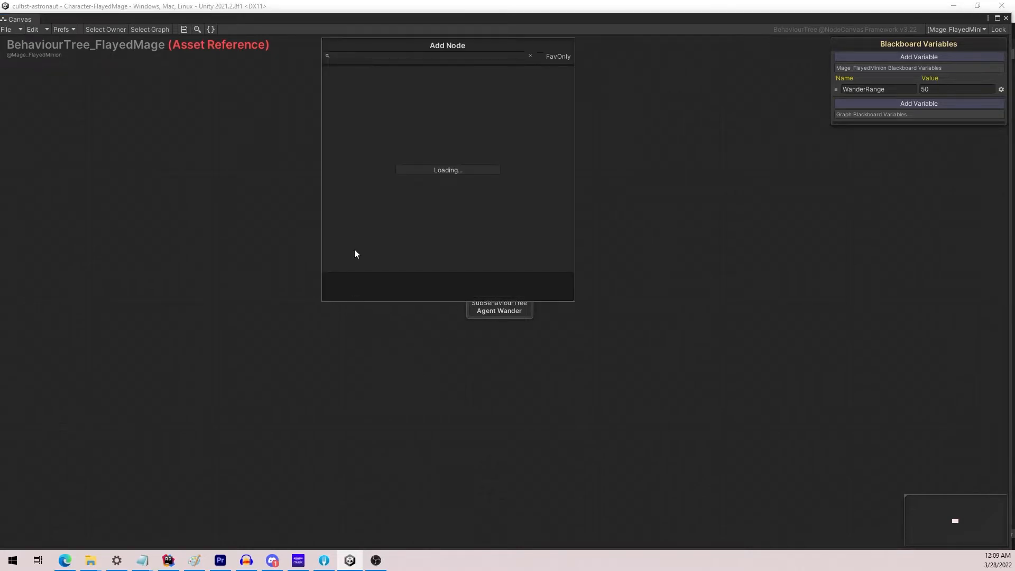
click(384, 77)
drag(372, 323, 396, 287)
right_click(397, 287)
click(417, 295)
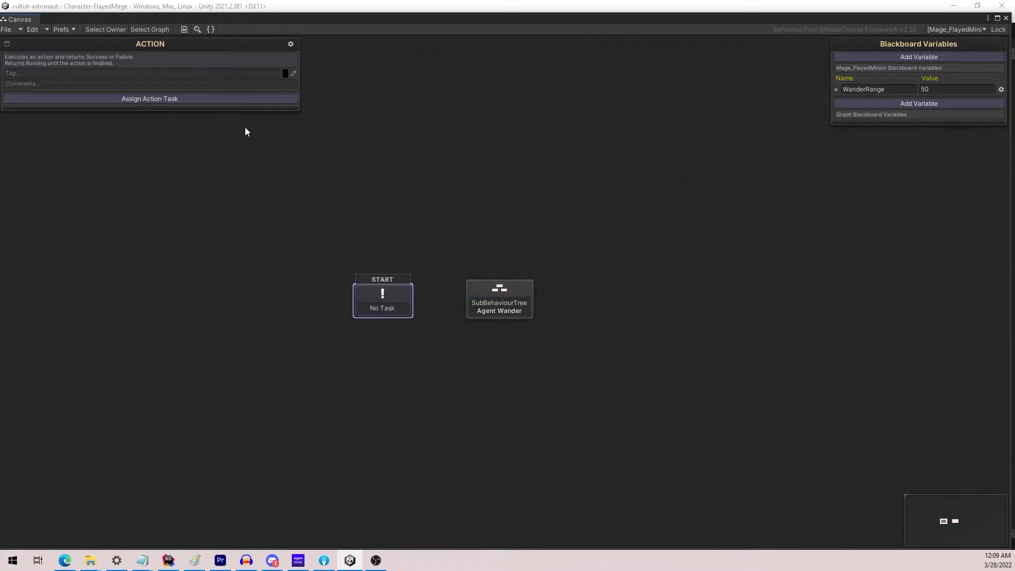
Assign the Execute Function task to the new Action node.
click(227, 100)
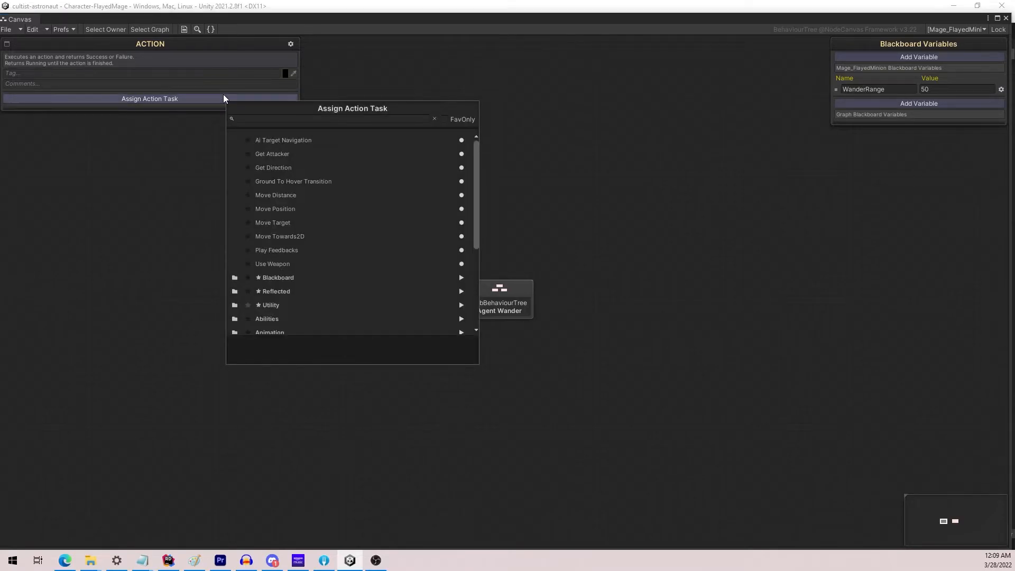
text(Execut)
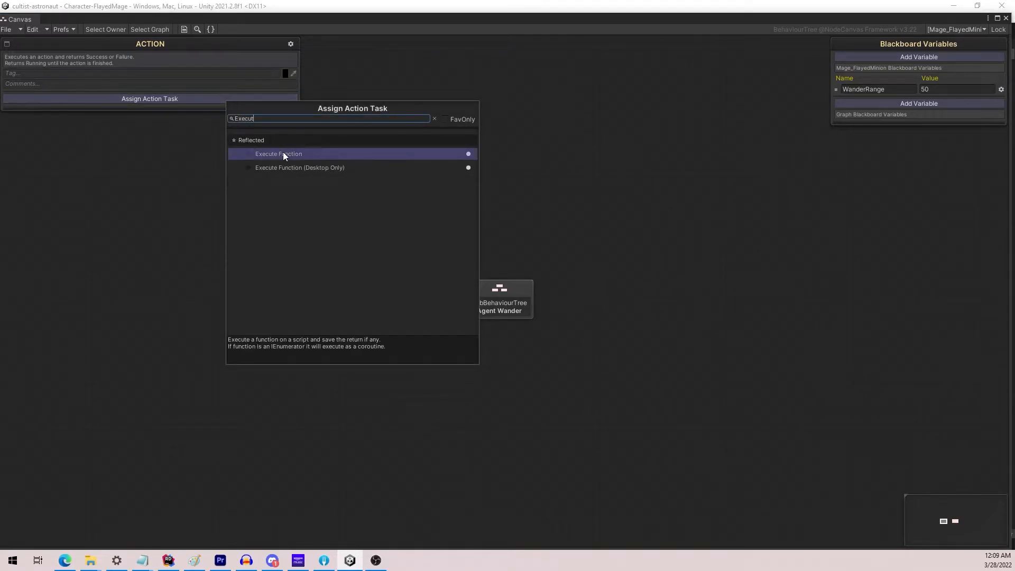
click(284, 153)
Set the Execute Function method to InfinitiveWeaponHandler's inherited ShootStart and close the behaviour tree editor.
click(161, 163)
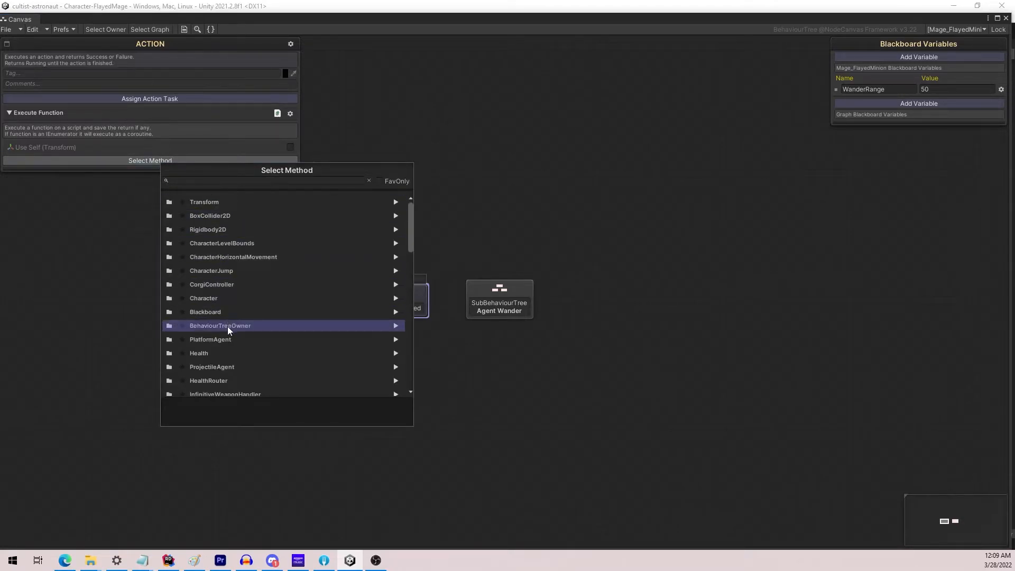
scroll(242, 361, down, 3)
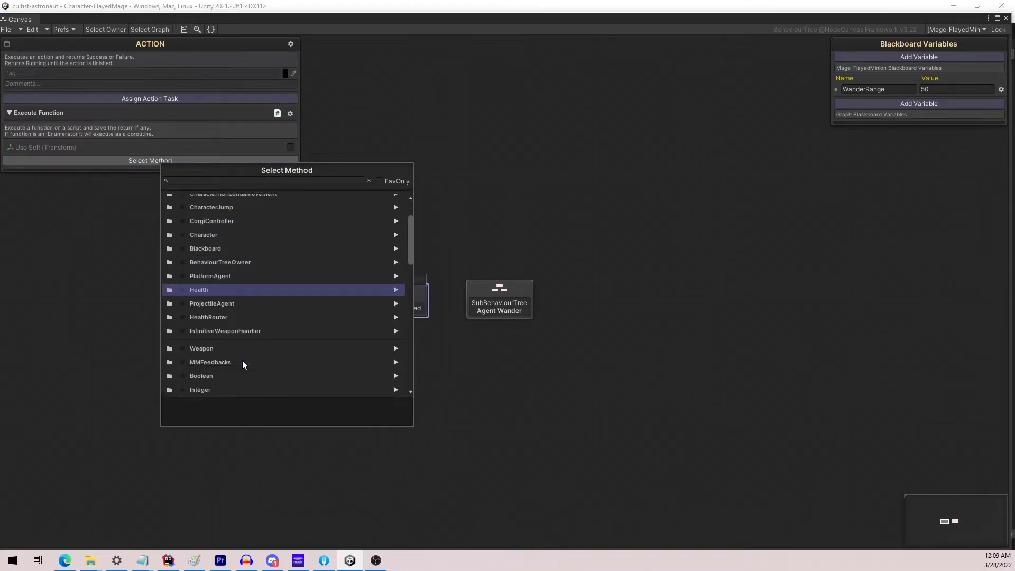
click(245, 331)
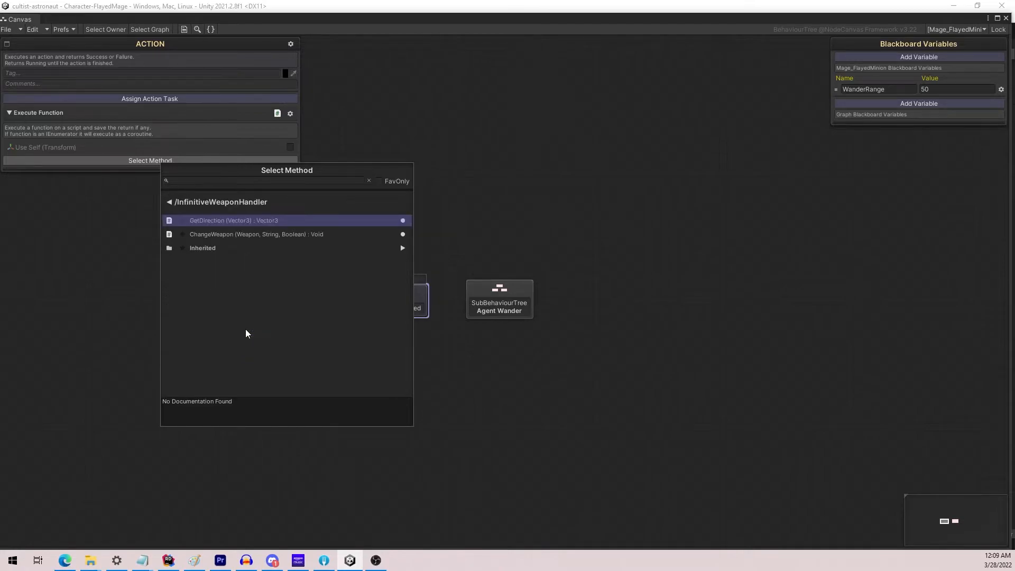
click(213, 246)
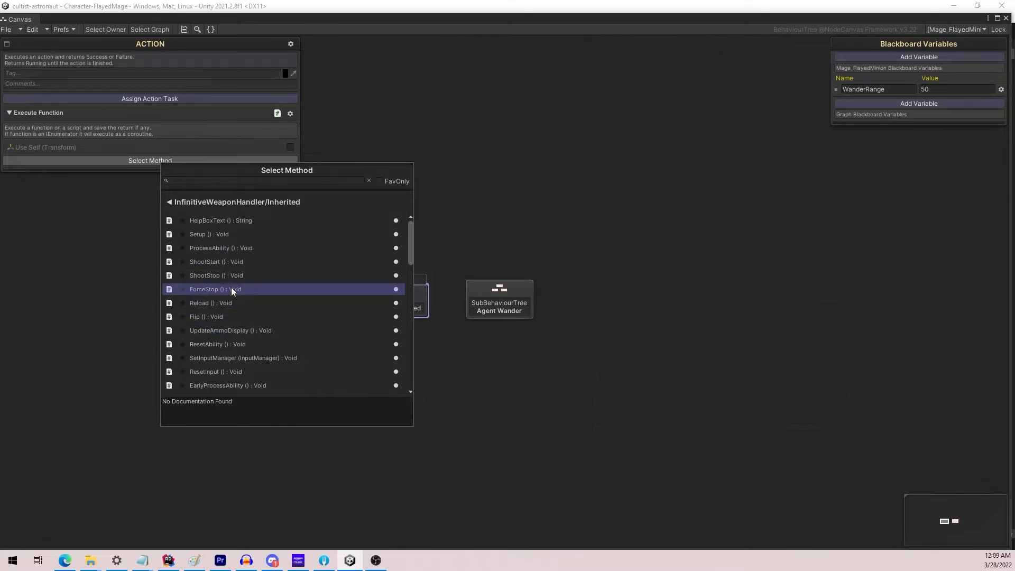
click(201, 261)
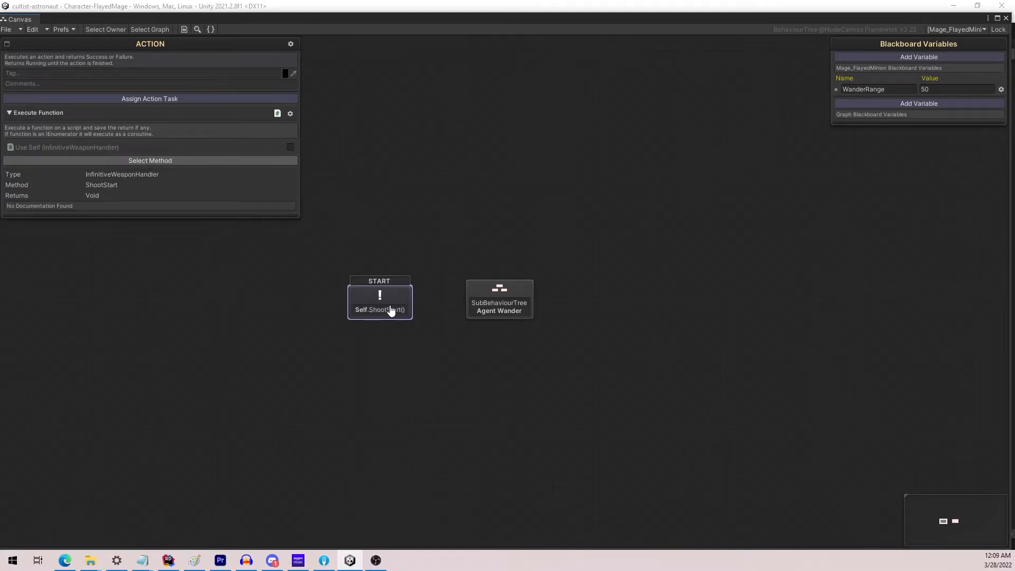
click(386, 351)
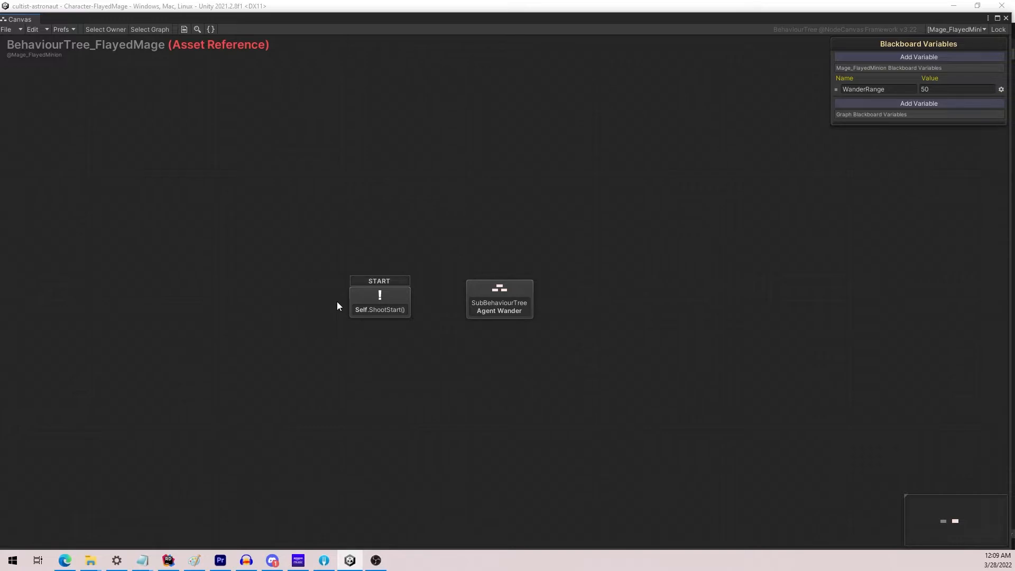
click(1006, 18)
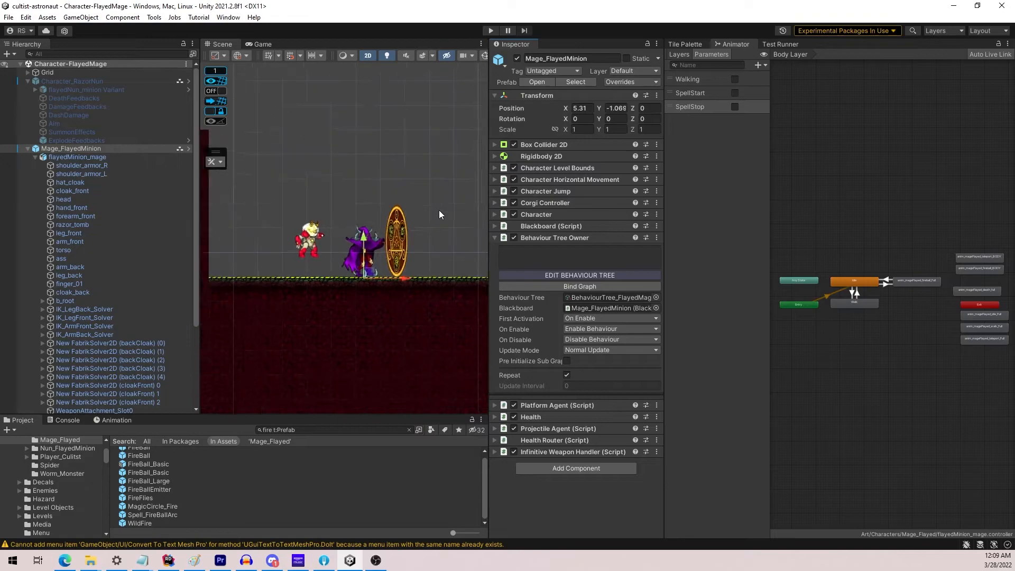
Play-test the scene, pause it to inspect flayedMinion_mage's animator states and the fireball-to-Idle transition, and stop playback.
click(490, 31)
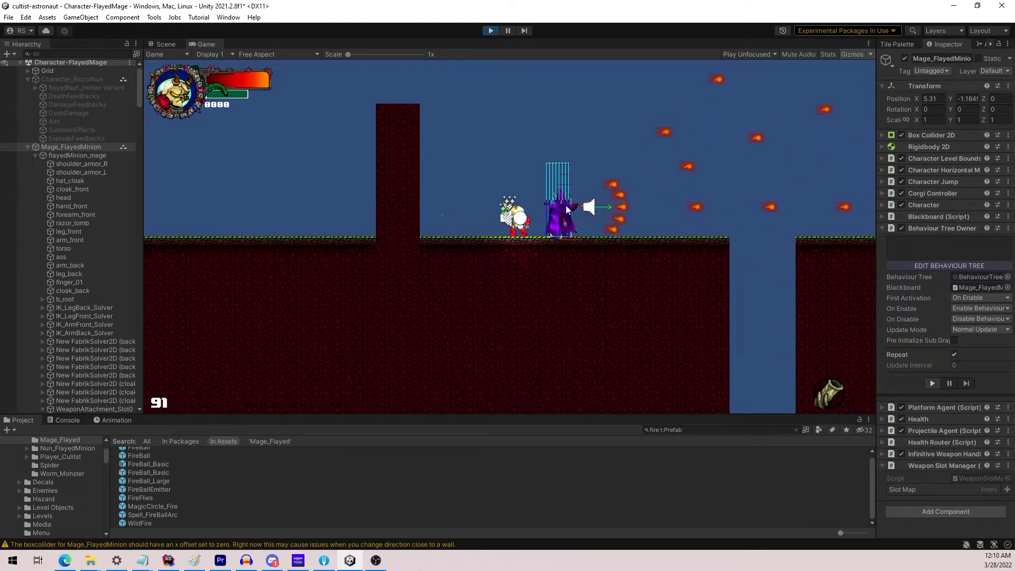
click(508, 31)
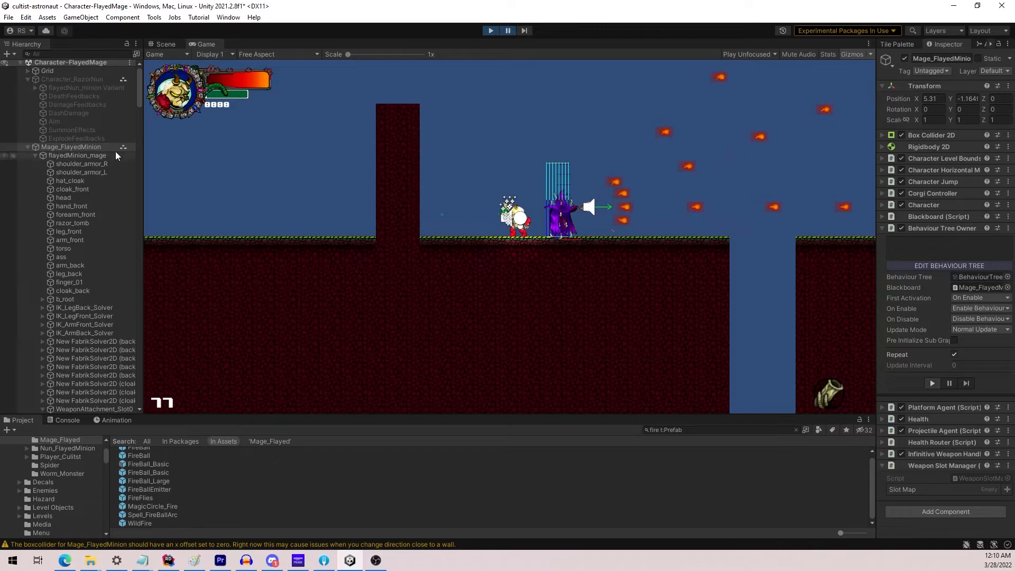
click(81, 156)
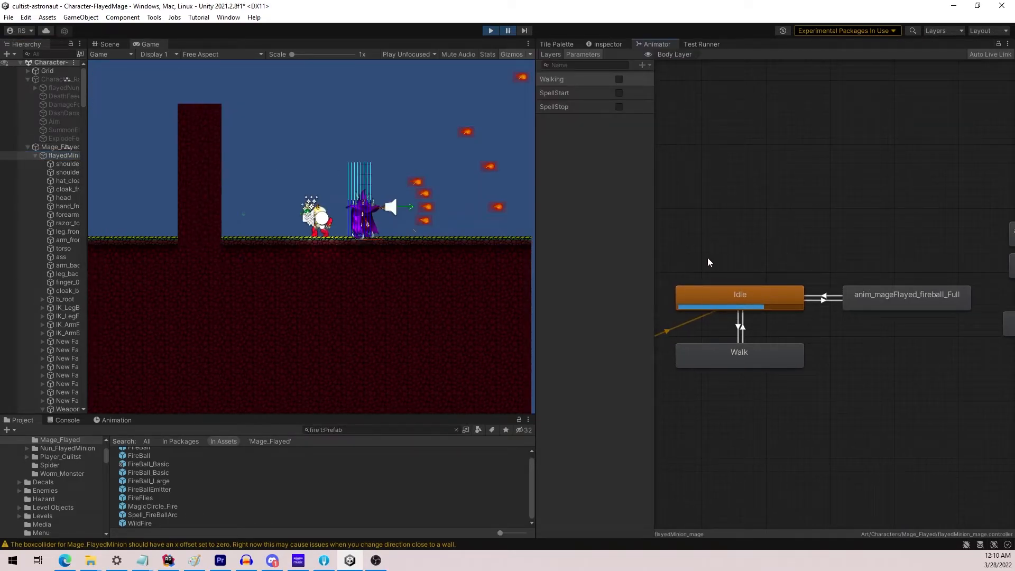
click(828, 296)
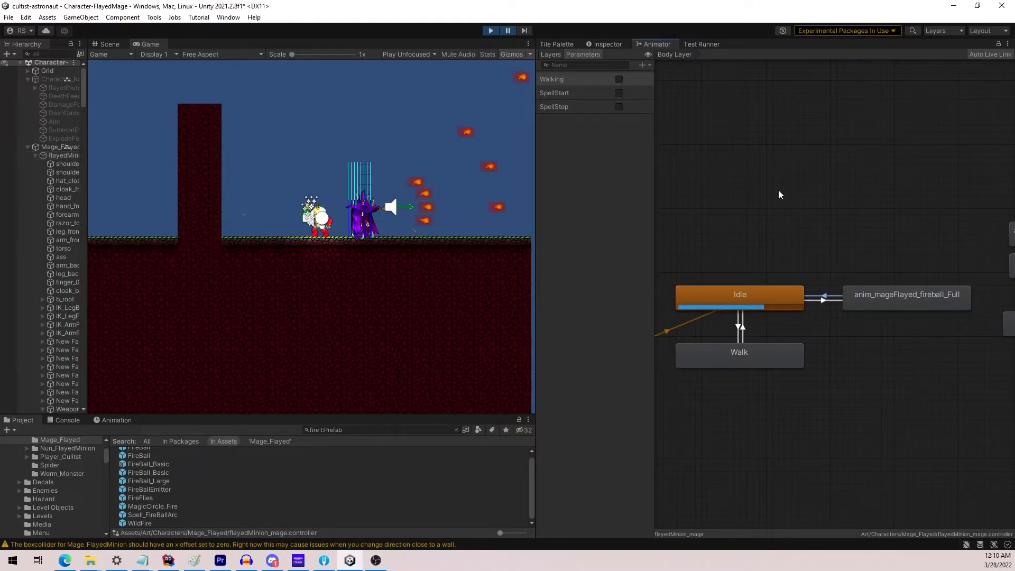
key(ctrl+p)
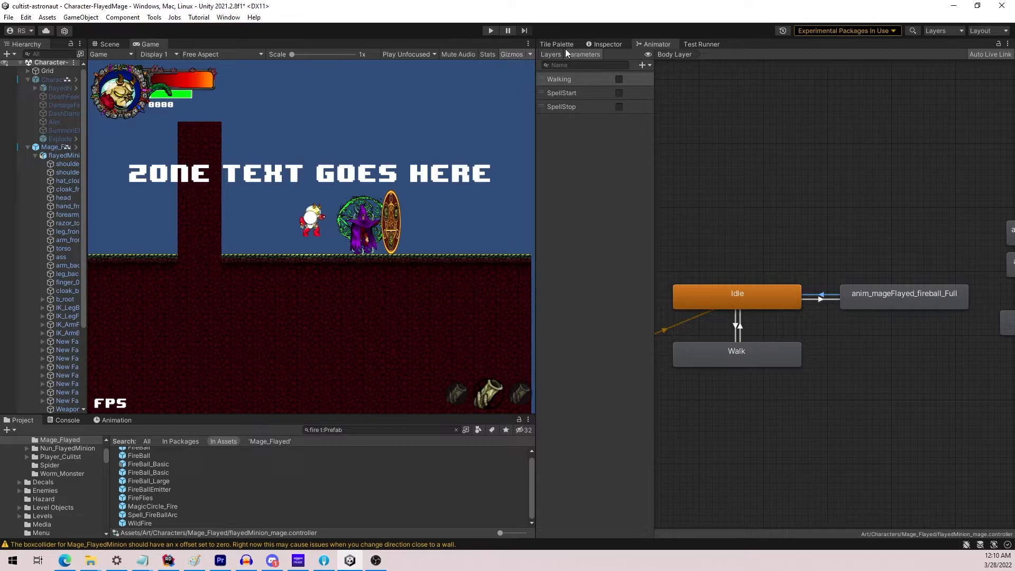
Change the SpellStop condition on the anim_mageFlayed_fireball_Full to Idle transition to true.
drag(628, 44, 630, 276)
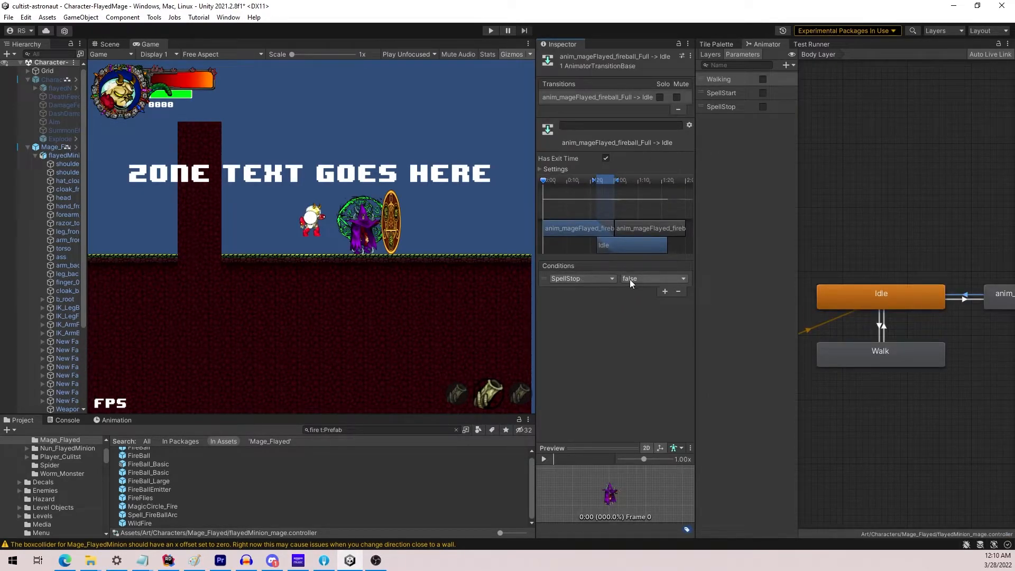
click(628, 278)
click(633, 288)
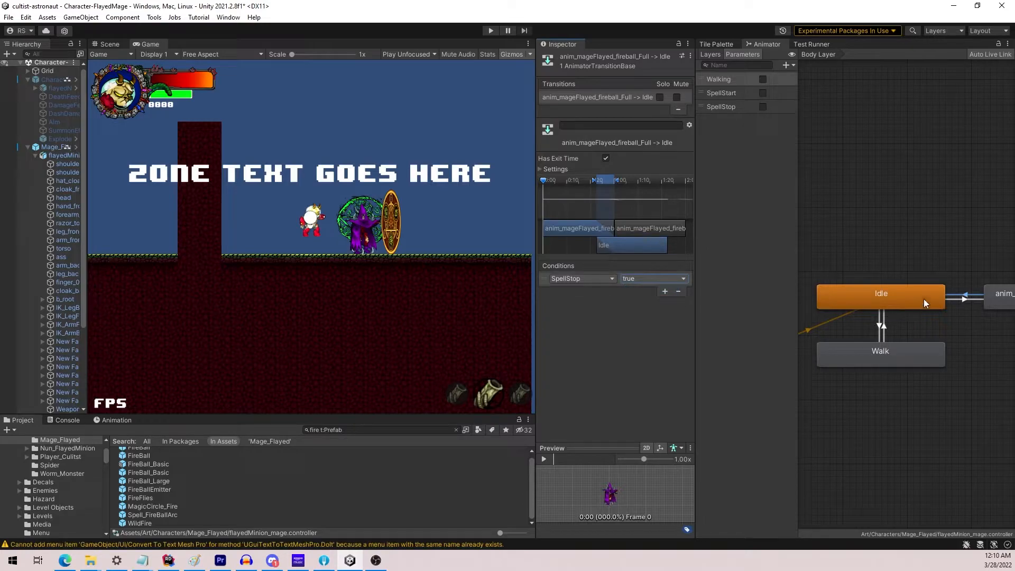
click(969, 298)
click(966, 295)
Widen the Game view and run the scene again to check the mage's fireball casting animation.
click(993, 390)
drag(536, 148, 839, 132)
click(490, 31)
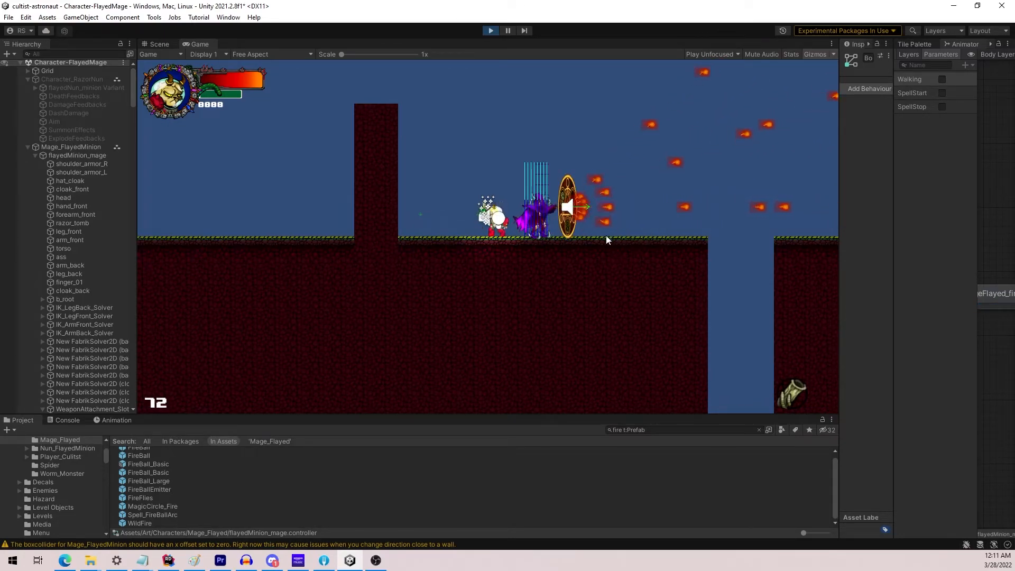
Stop playback and review the Projectile Weapon general settings of the Spell_FireBallArc prefab.
click(491, 30)
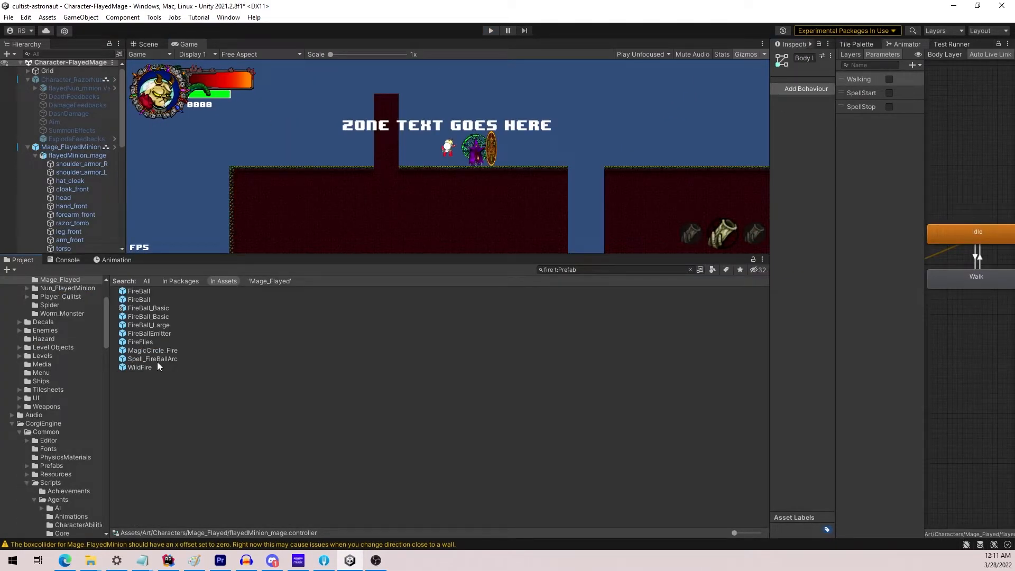
click(157, 362)
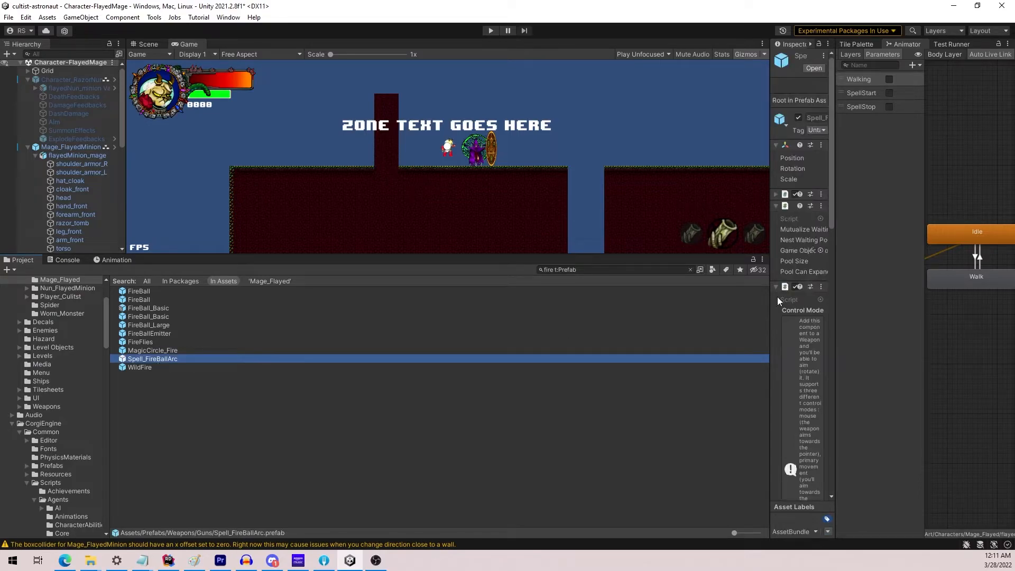
drag(770, 297, 549, 295)
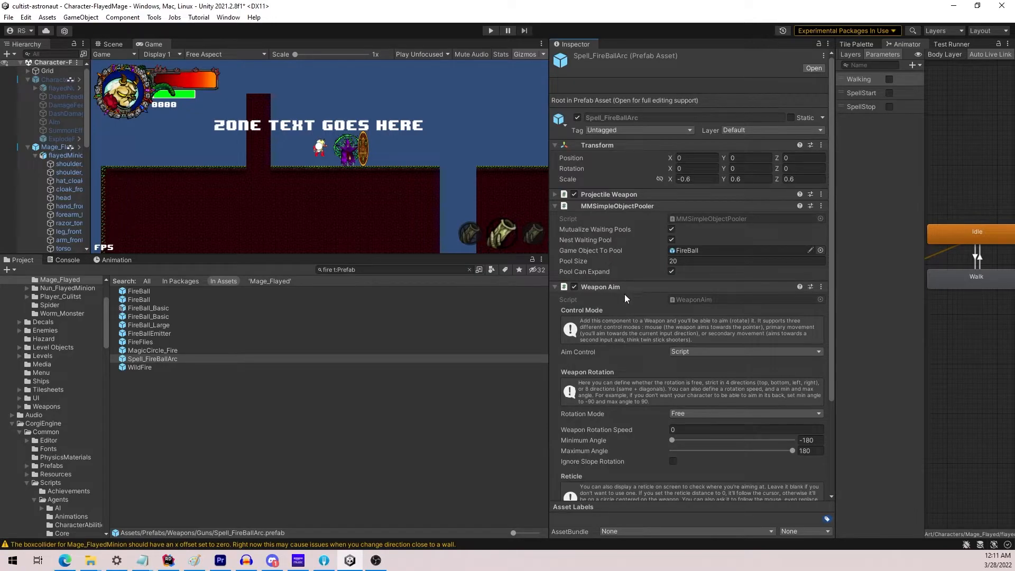
click(612, 207)
click(611, 216)
click(613, 193)
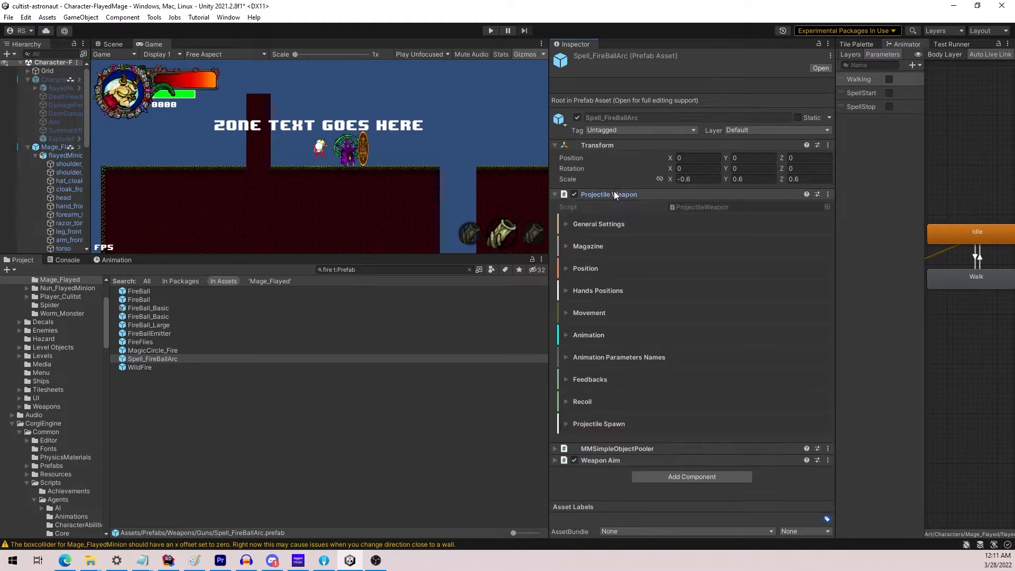
click(617, 224)
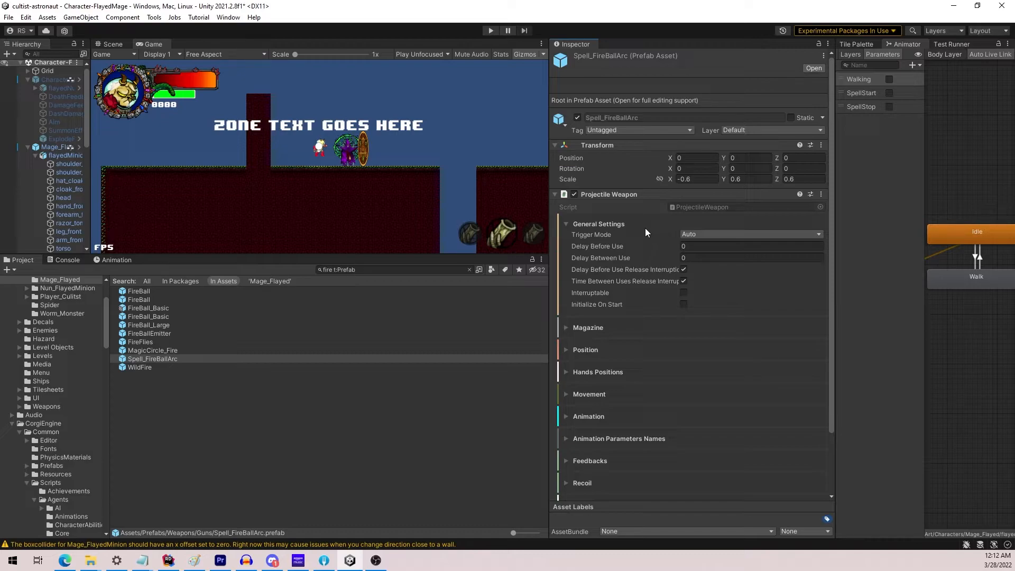
click(564, 224)
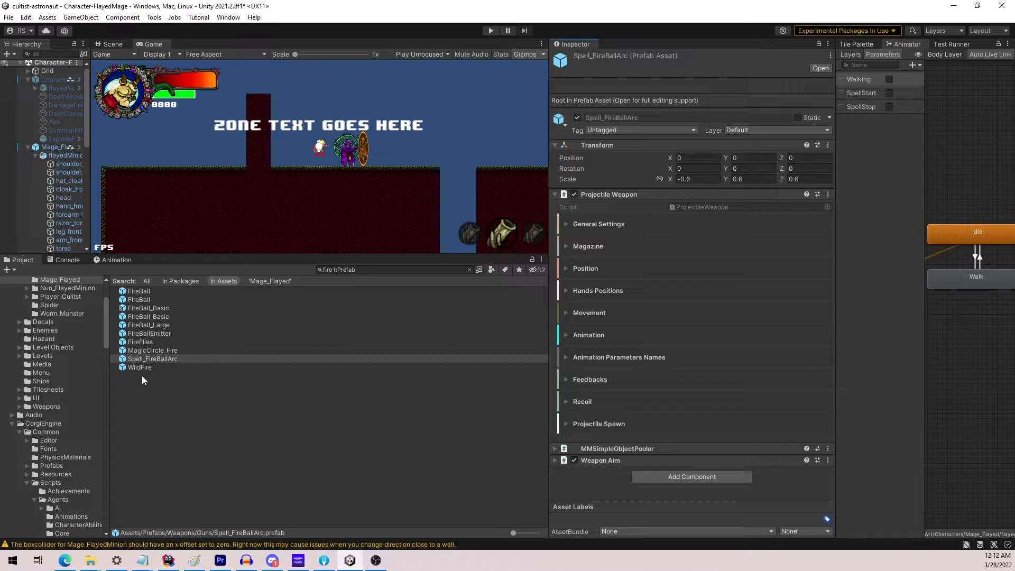
Duplicate the Spell_FireBallArc prefab and name the copy Spell_FireBallArc_SemiAuto.
click(163, 360)
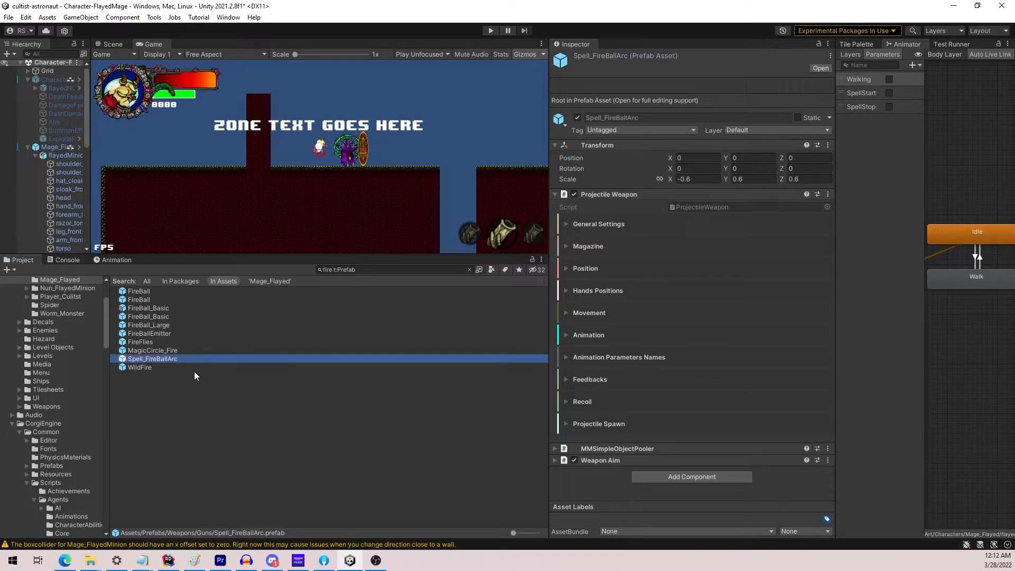
key(ctrl+d)
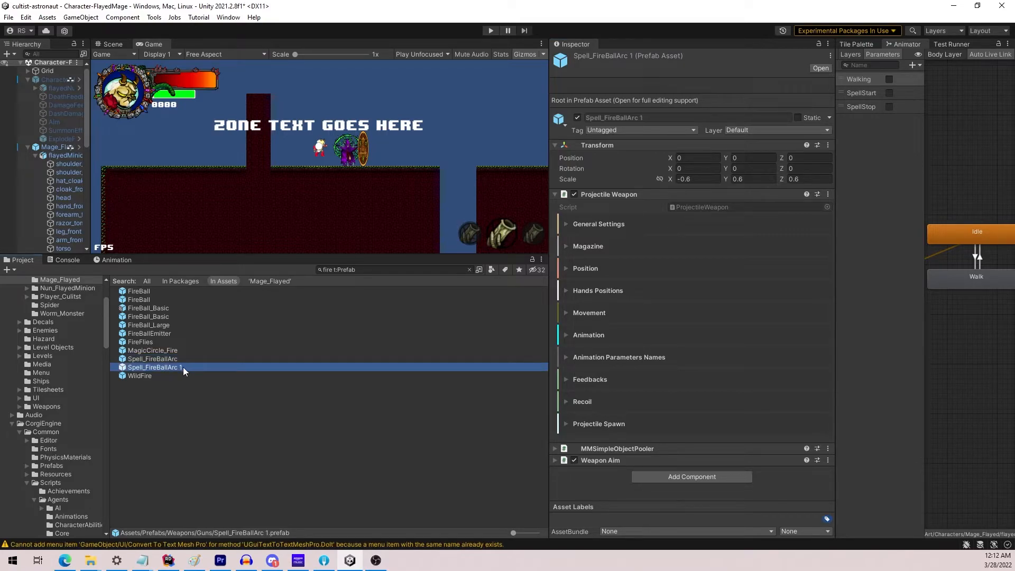
click(184, 368)
click(184, 368)
key(BackSpace)
key(BackSpace)
text(_SemiAuto)
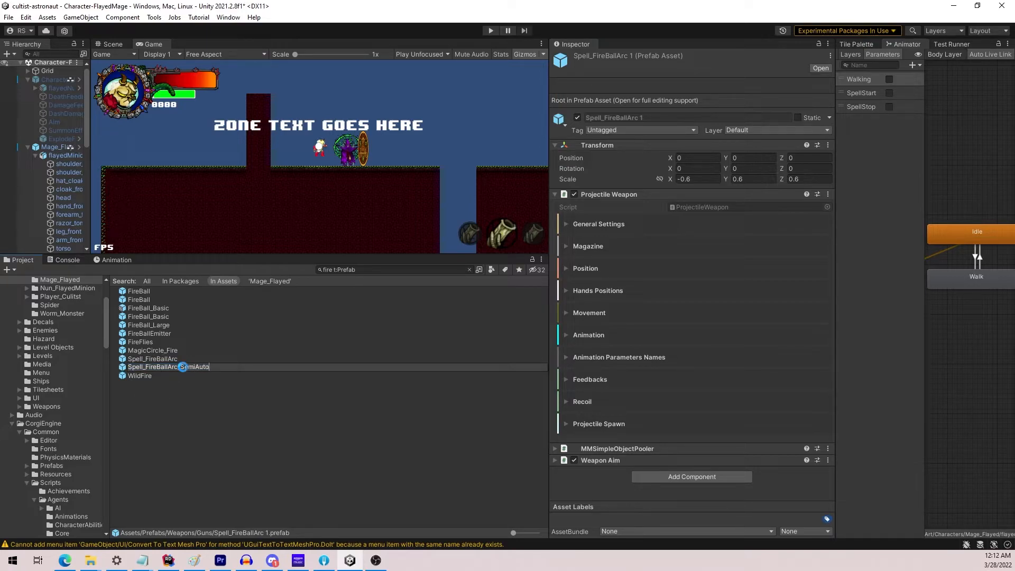
key(Return)
Set the Projectile Weapon trigger mode of Spell_FireBallArc_SemiAuto to Semi Auto.
click(598, 224)
click(707, 233)
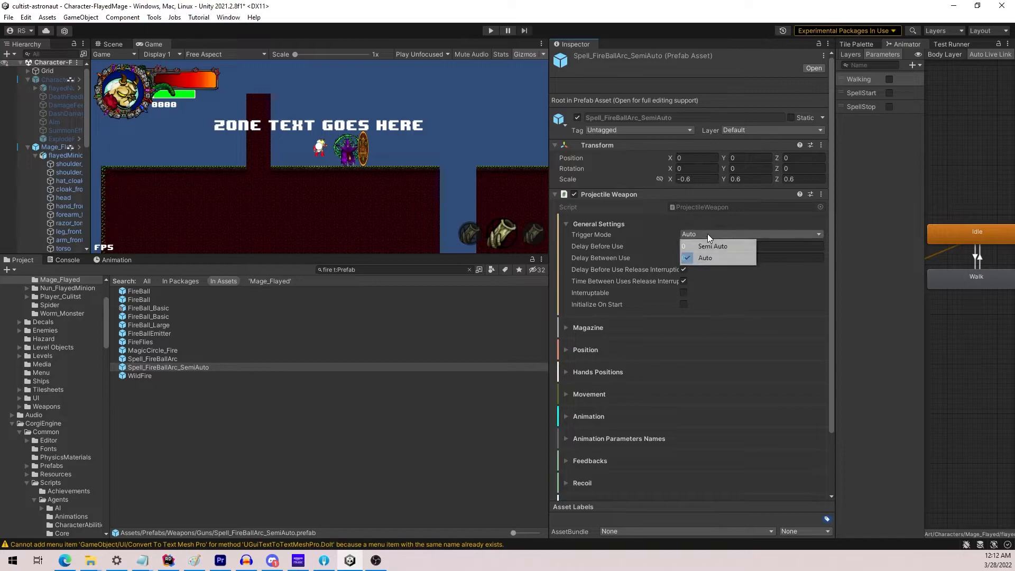
click(707, 245)
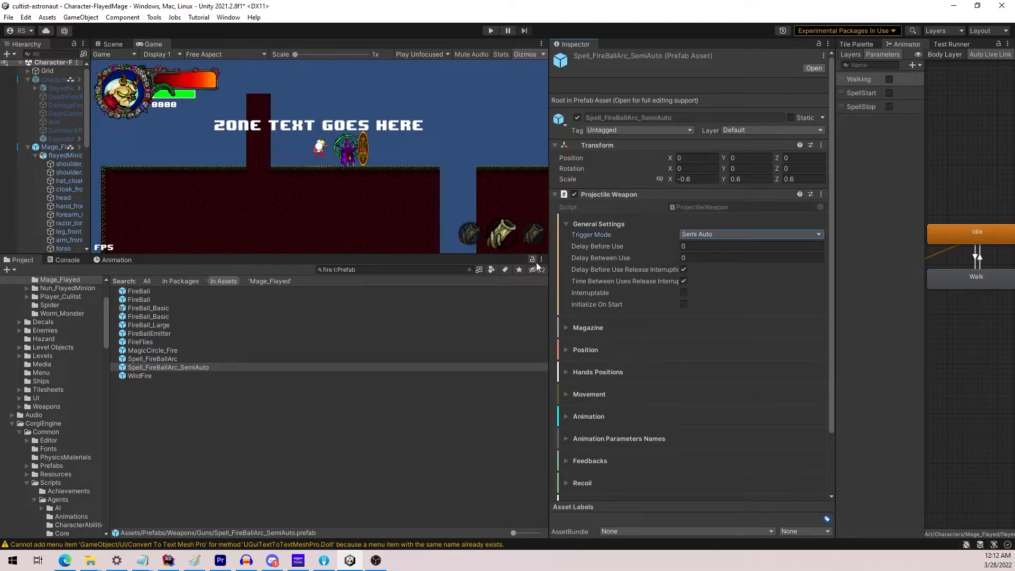
Assign Spell_FireBallArc_SemiAuto as the Initial Weapon in Mage_FlayedMinion's Infinitive Weapon Handler and apply the change to the Mage_FlayedMinion prefab.
drag(88, 168, 186, 168)
click(70, 147)
click(614, 237)
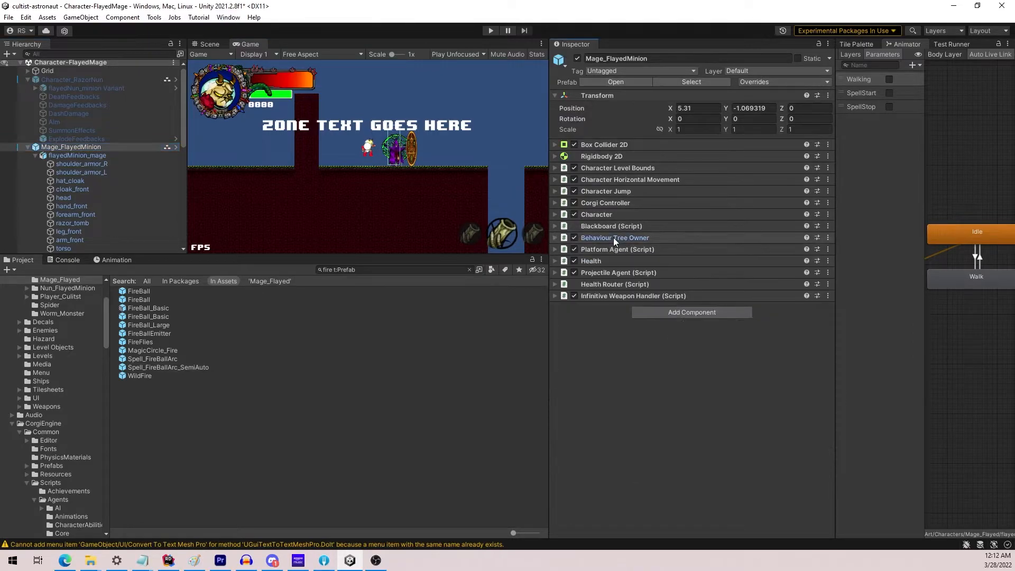
click(627, 297)
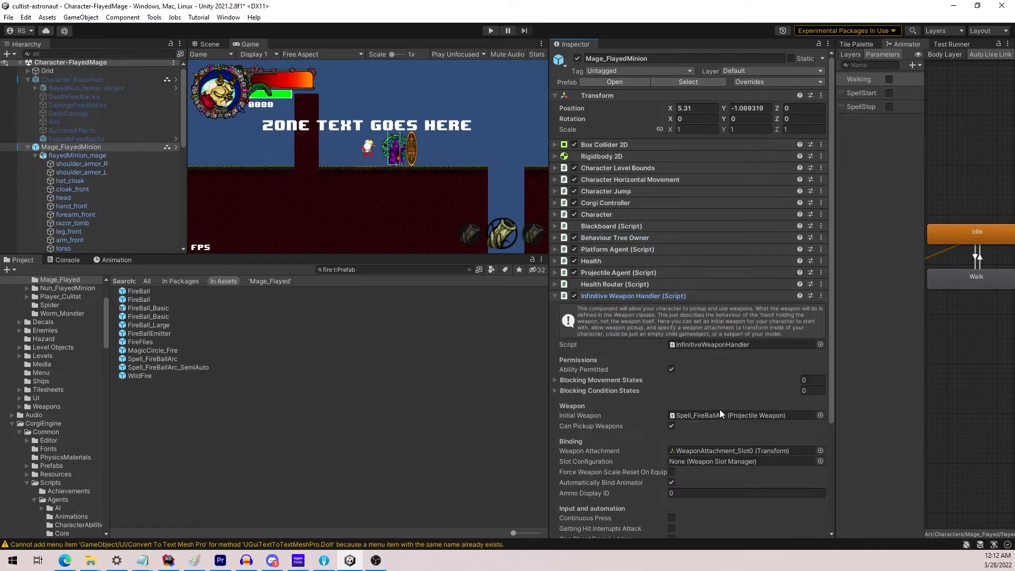
drag(198, 367, 714, 416)
right_click(585, 417)
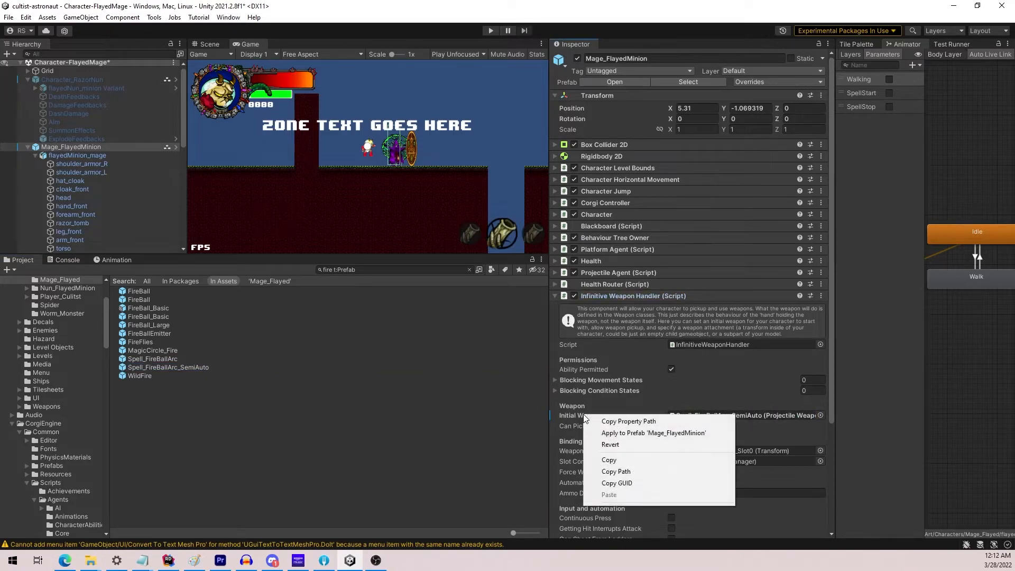
click(610, 432)
Save the scene and play-test it to check how the mage fires with the semi-auto spell.
click(463, 305)
key(ctrl+s)
click(491, 30)
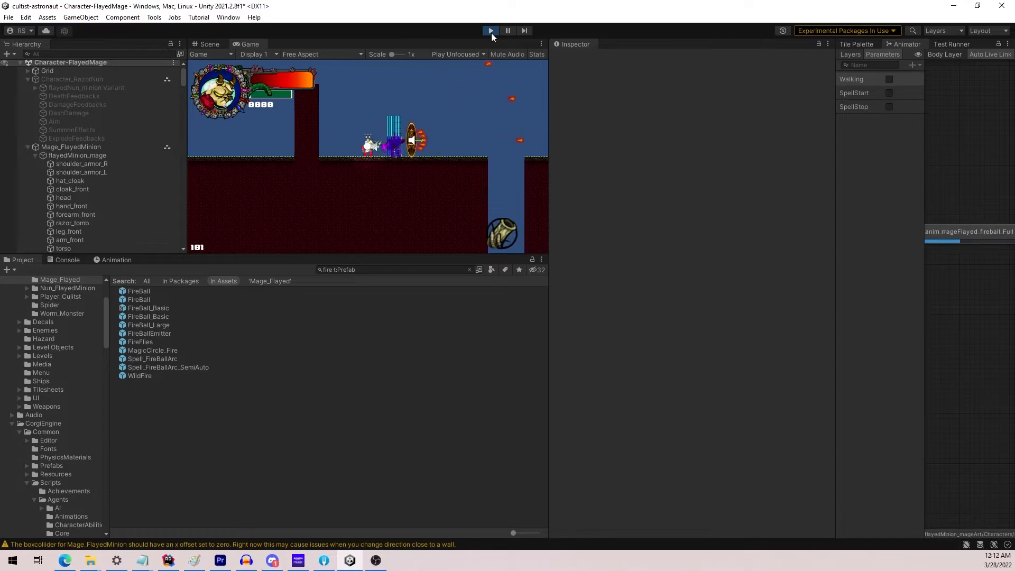
click(493, 29)
Remove the MMSoundManager Sound feedback from WeaponUsedFeedbacks inside the Spell_FireBallArc_SemiAuto prefab and save.
click(205, 367)
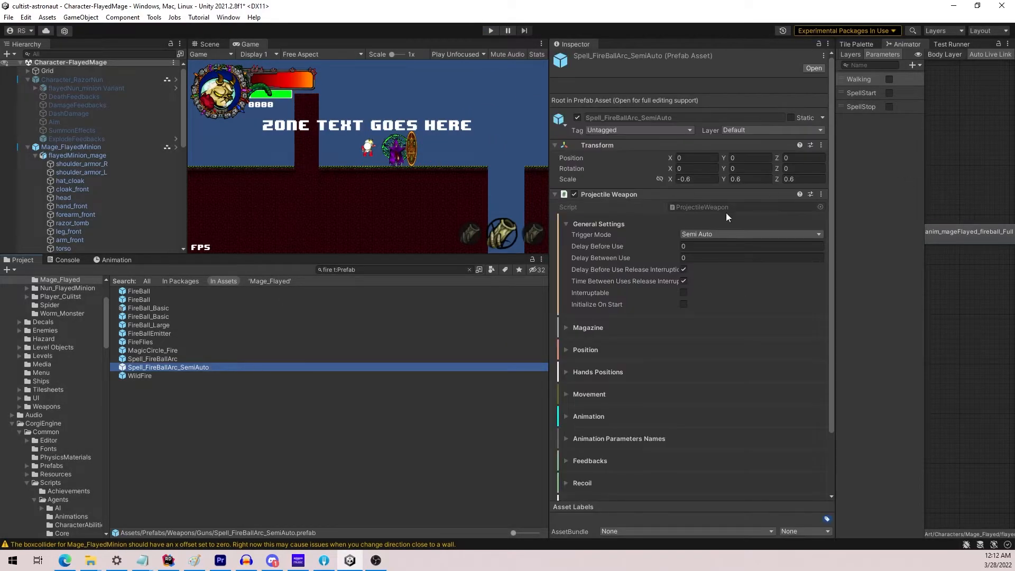
click(590, 223)
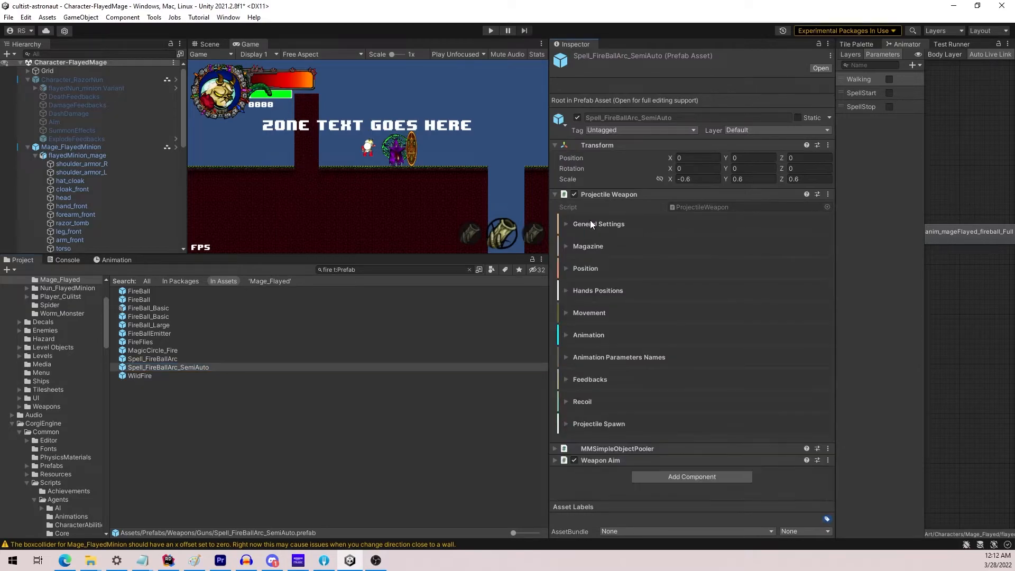
click(582, 379)
click(724, 402)
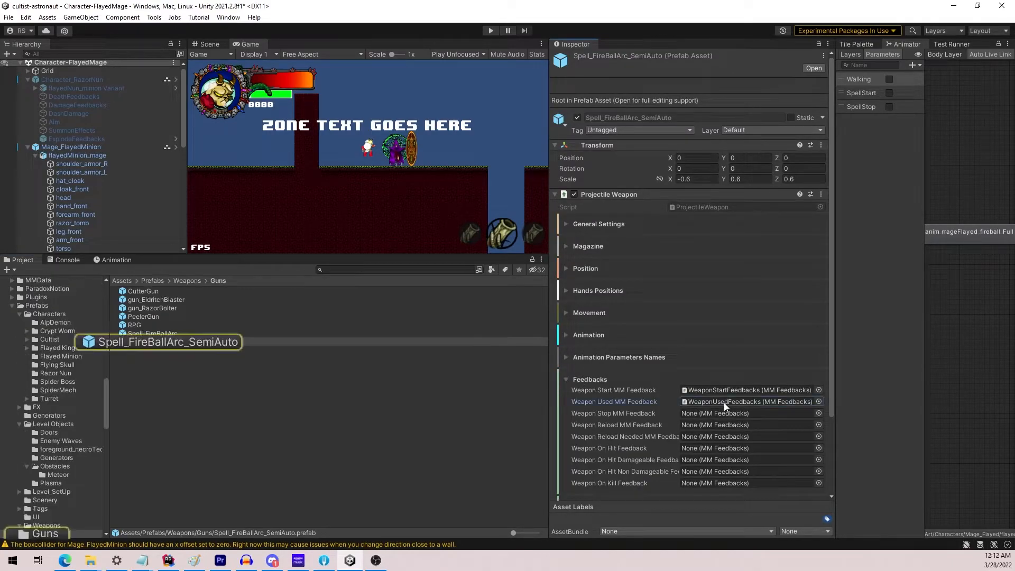
click(200, 343)
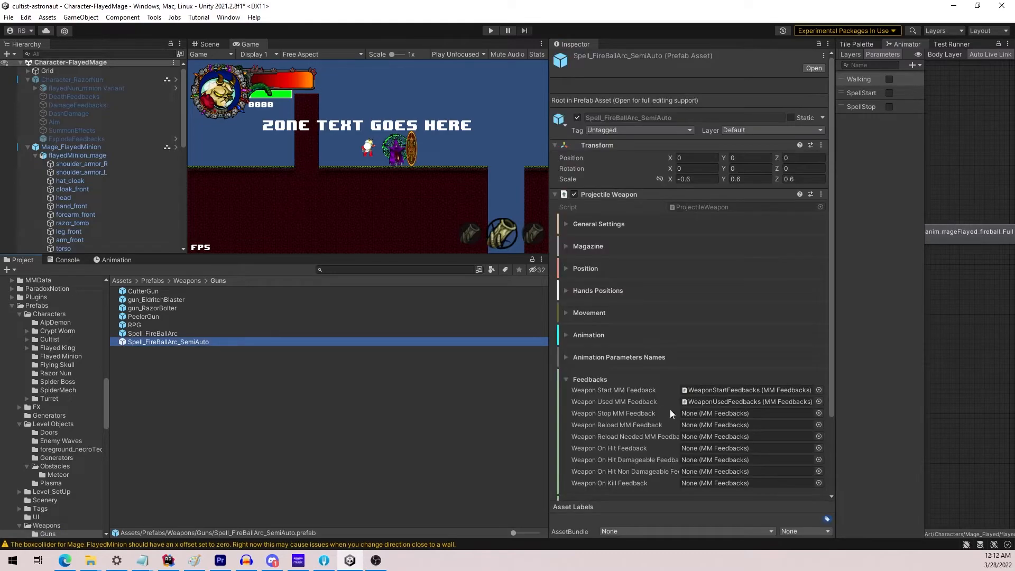
click(718, 402)
double_click(190, 342)
click(91, 86)
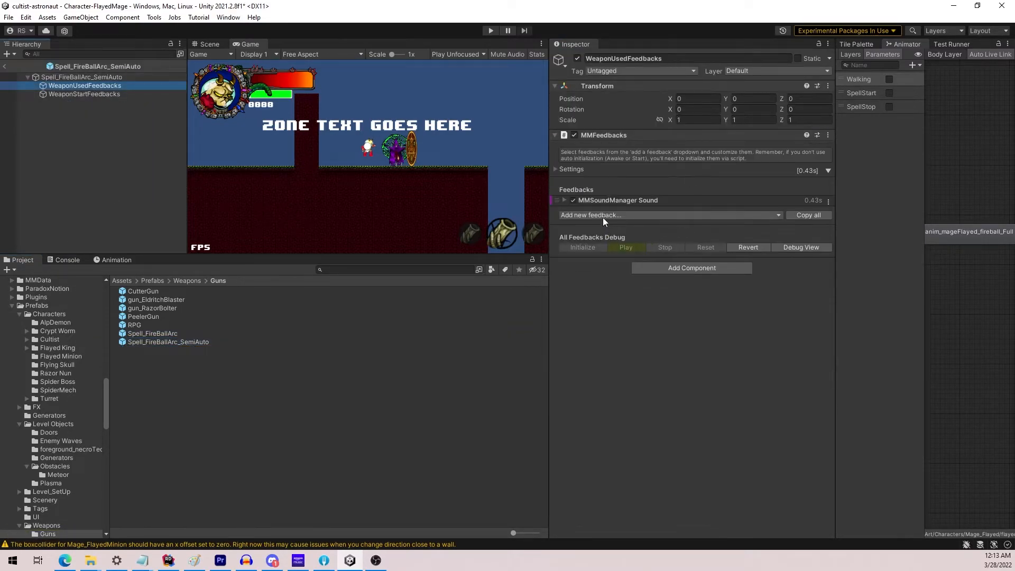
click(595, 200)
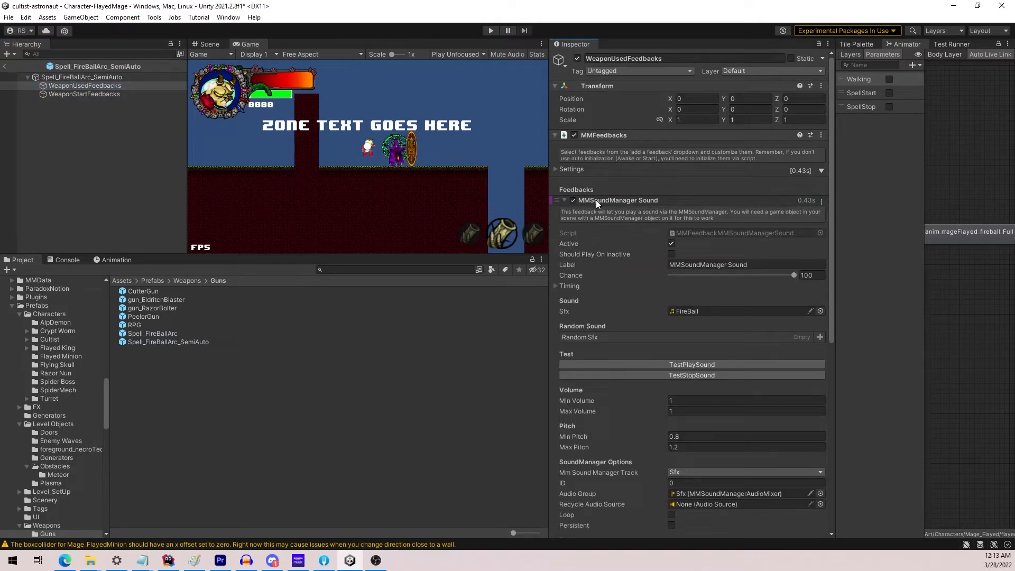
click(822, 201)
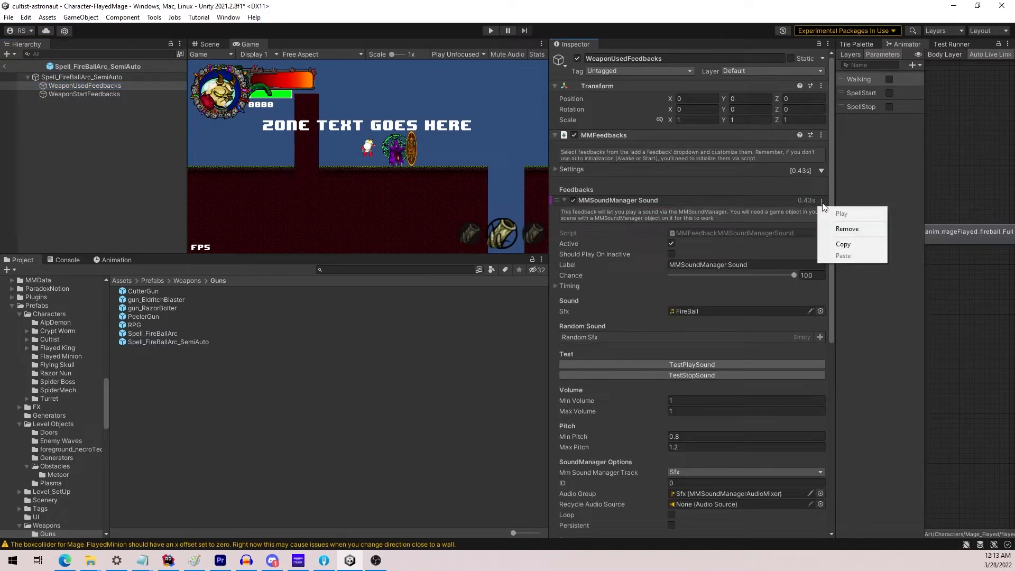
click(846, 227)
key(ctrl+s)
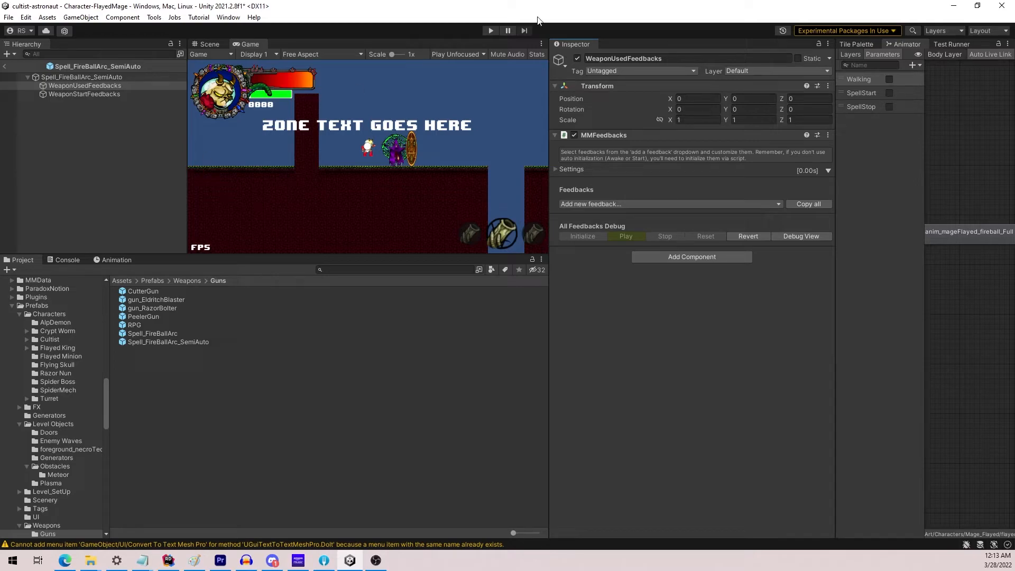
Play-test the scene and remove the feedback from WeaponStartFeedbacks in the Spell_FireBallArc_SemiAuto prefab.
click(490, 30)
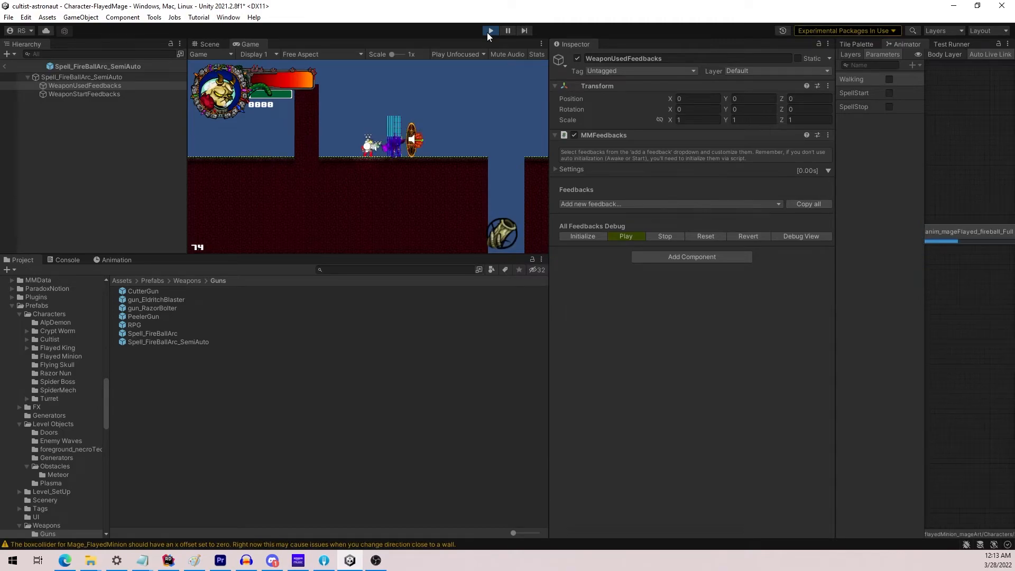
click(488, 33)
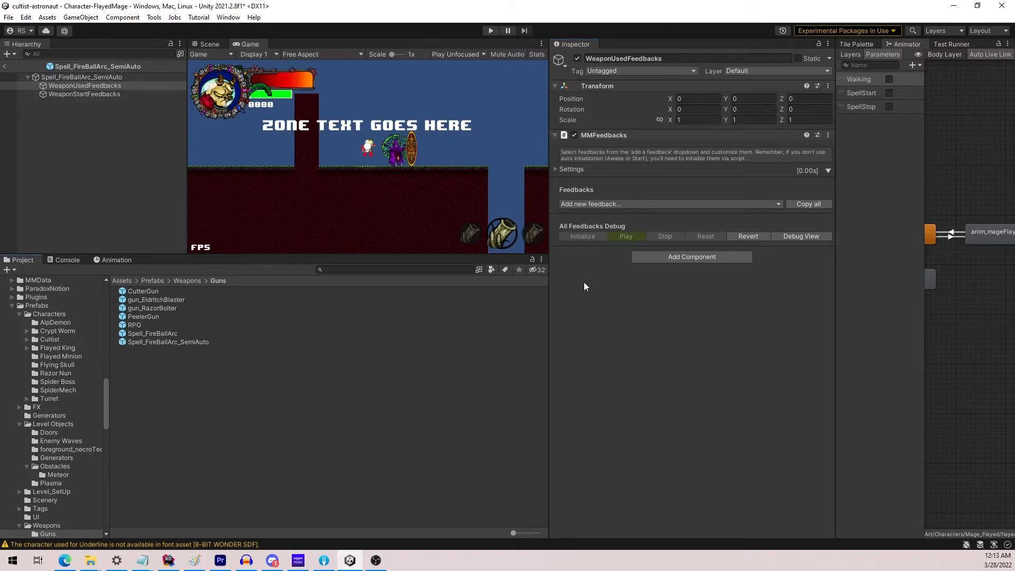
click(85, 85)
click(85, 94)
click(822, 202)
click(846, 229)
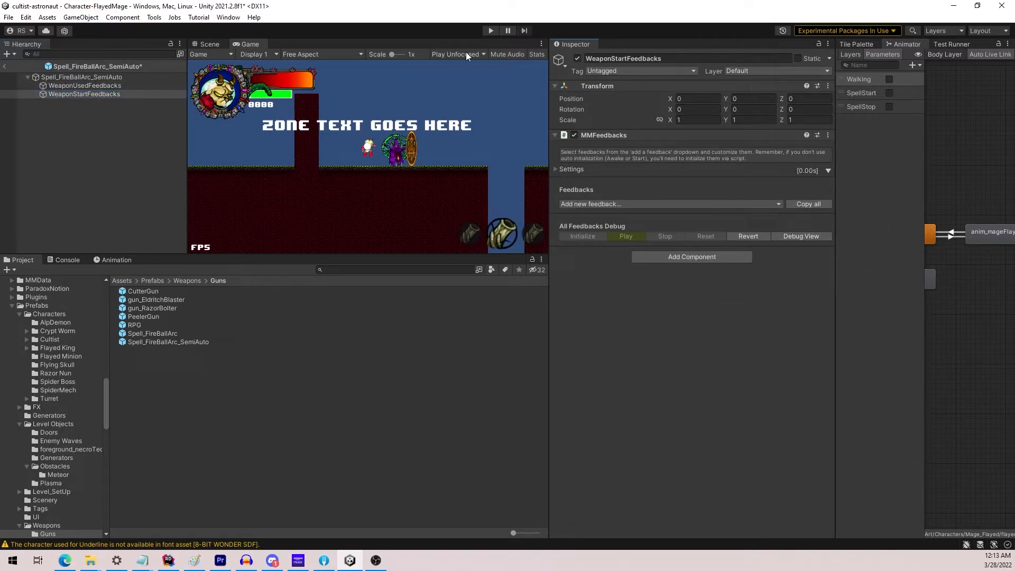
Run the scene to check the spell without its start feedback, stop it, and leave prefab editing.
key(ctrl+p)
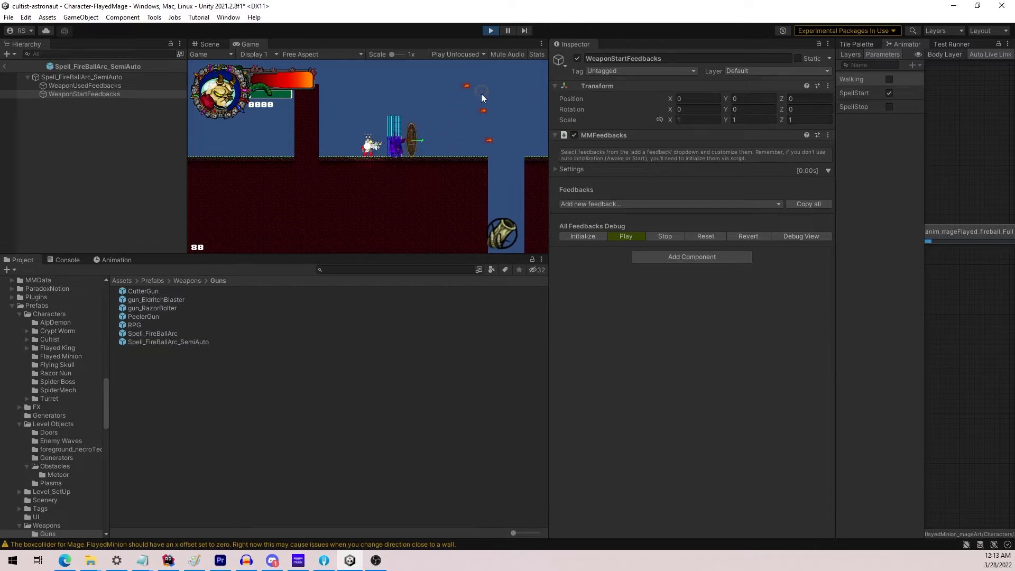
click(491, 31)
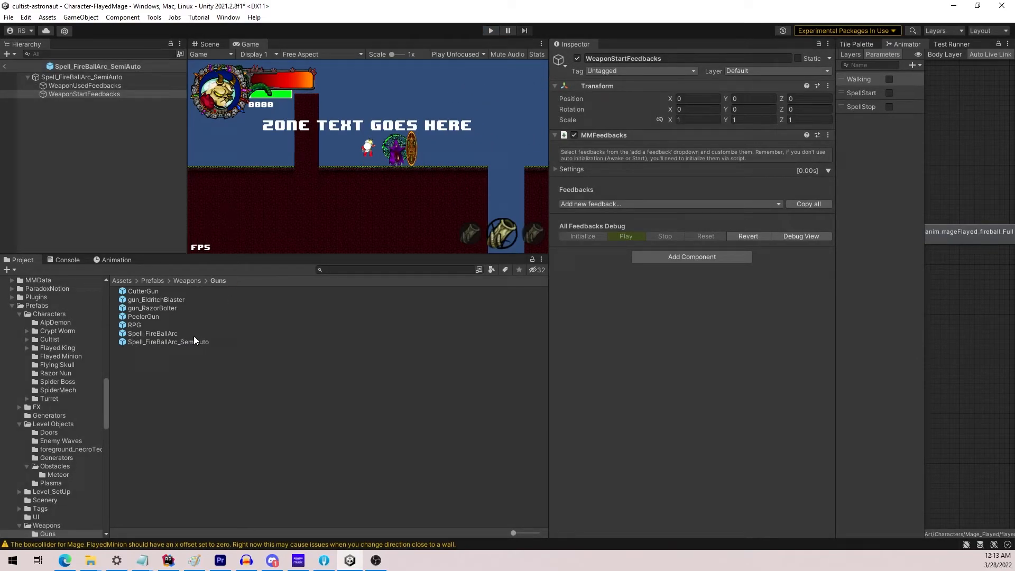
click(6, 68)
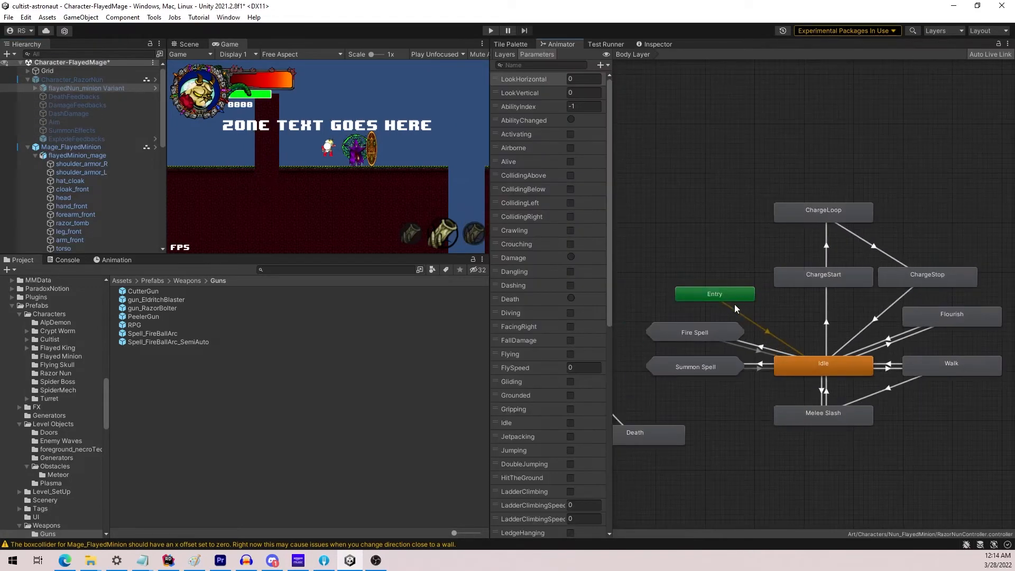
Examine the razor nun's animator graph around the Fire Spell and Summon Spell sub-state machines.
scroll(760, 326, up, 2)
scroll(778, 329, down, 5)
scroll(770, 294, up, 4)
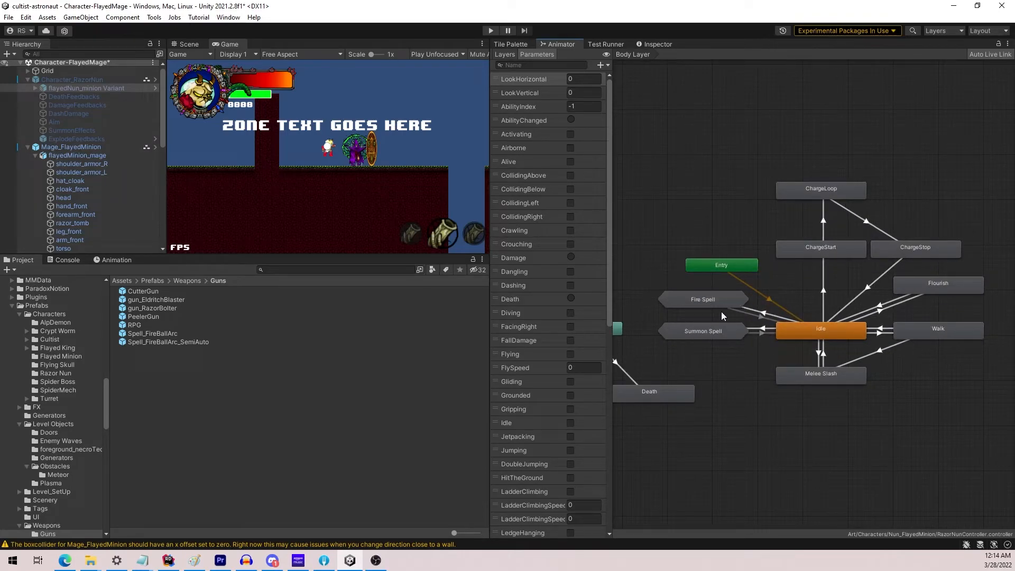
scroll(722, 312, up, 5)
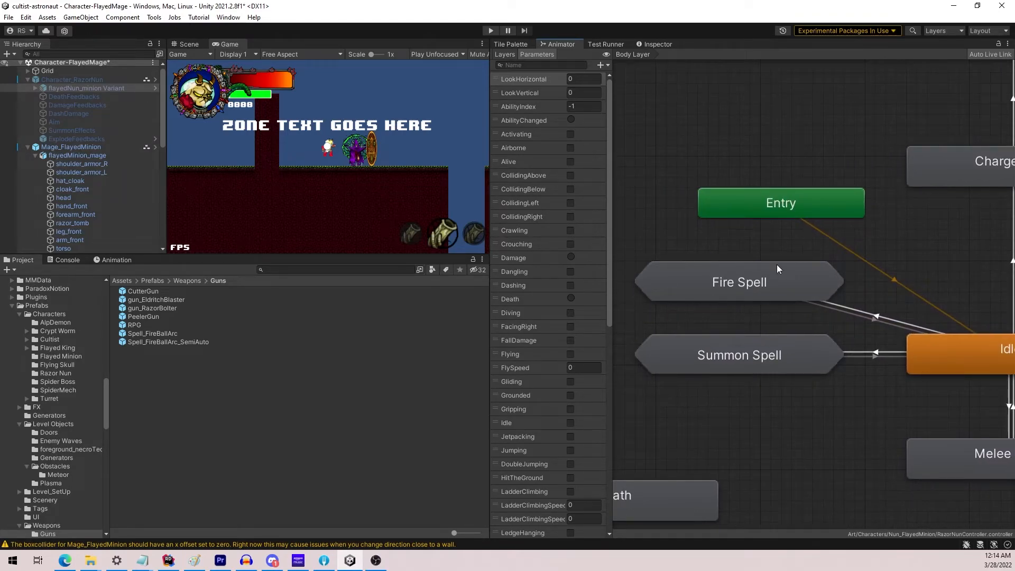
middle_drag(731, 296, 825, 294)
Try adding a new sub-state machine near the Entry node of the nun's Body Layer and delete it.
right_click(686, 146)
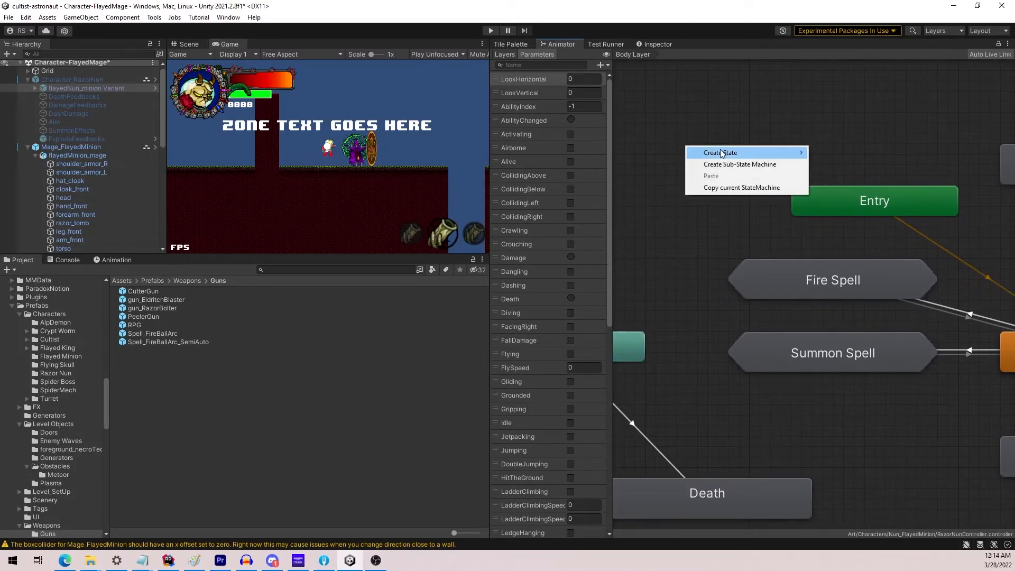
mouse_move(740, 153)
click(732, 165)
drag(764, 176, 662, 176)
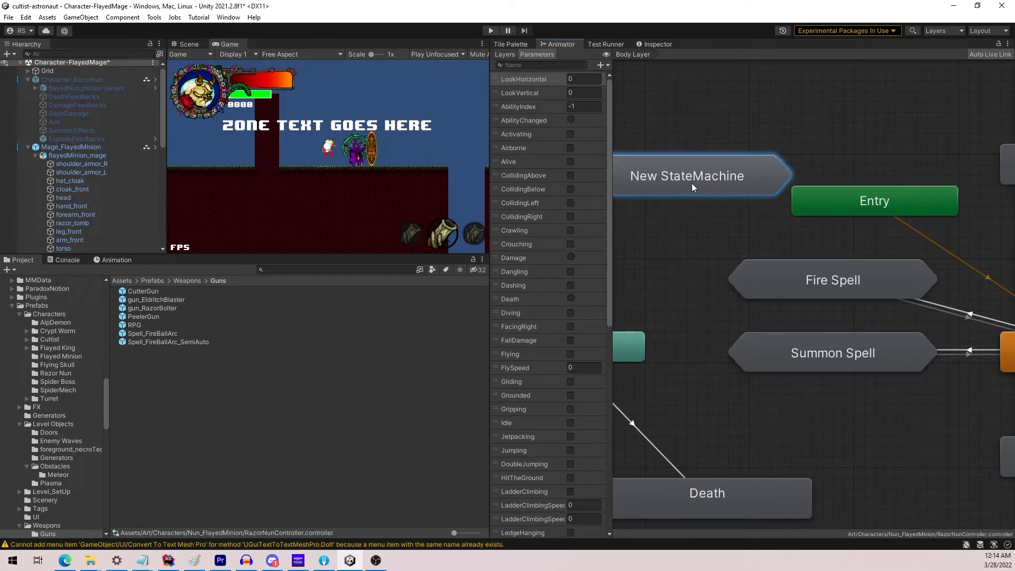
key(Delete)
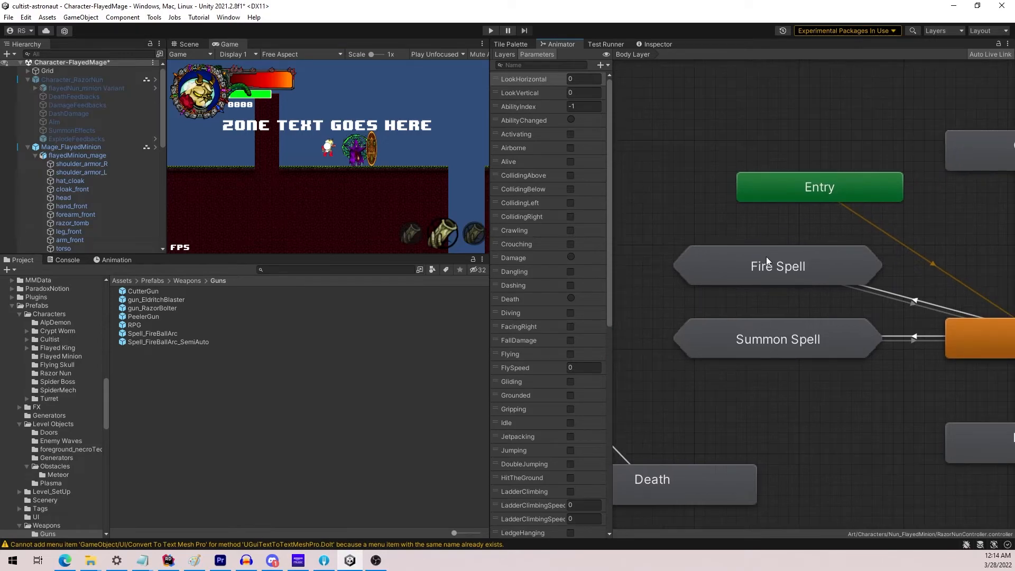
Dock the Inspector beside the Animator and examine the transition from Idle to Fire Spell.
double_click(783, 265)
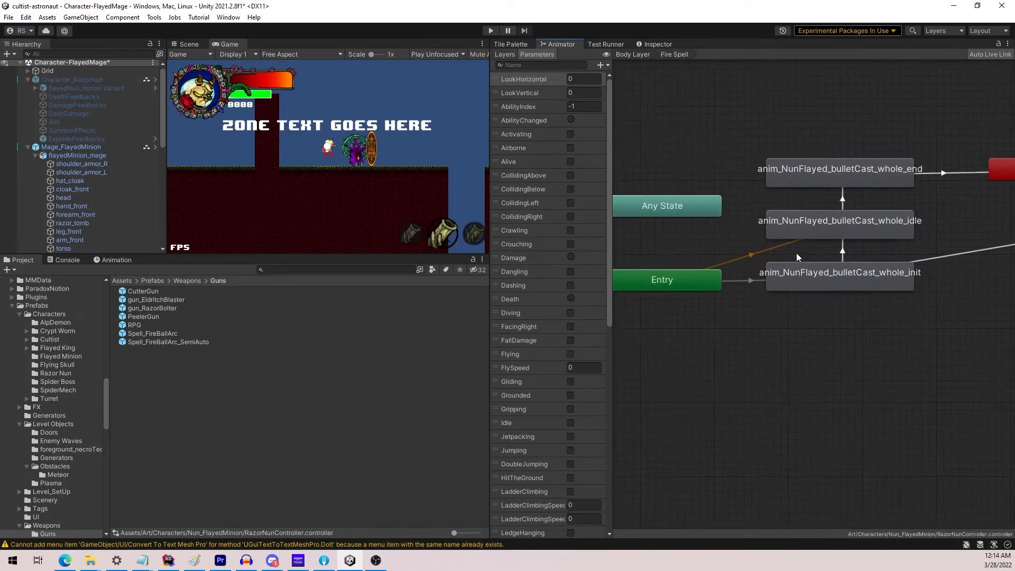
click(643, 54)
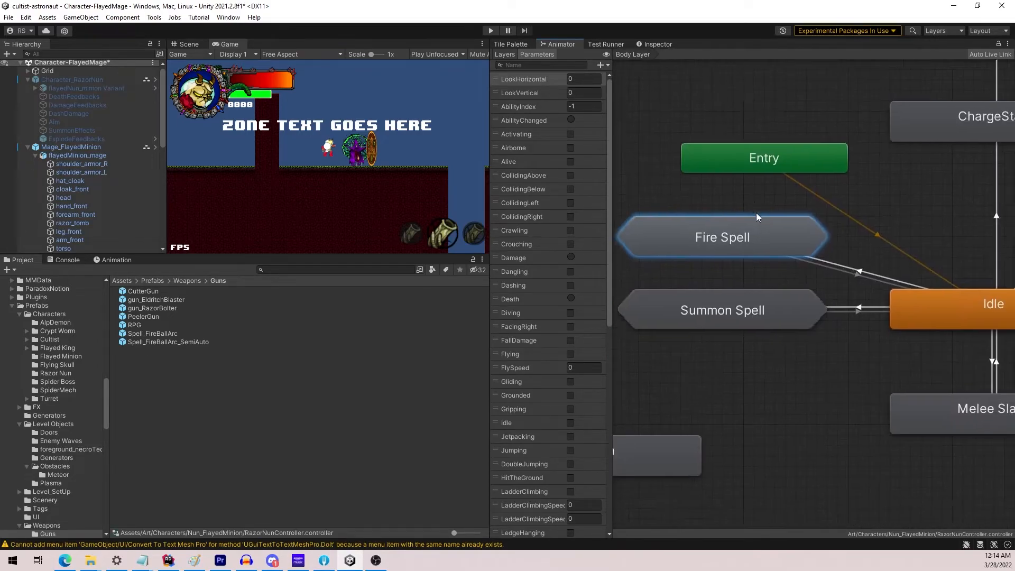
click(852, 270)
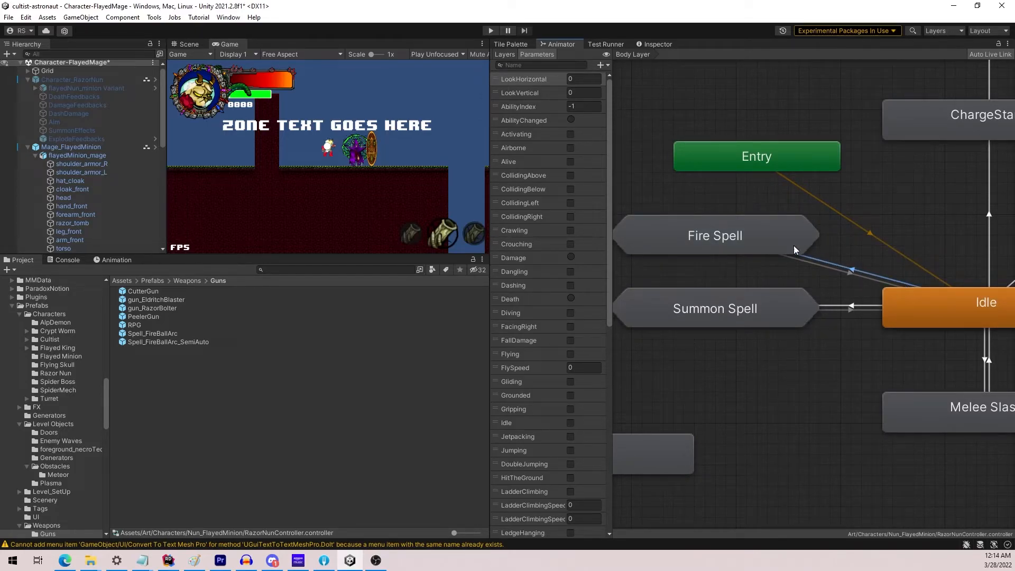
click(644, 47)
drag(658, 47, 547, 158)
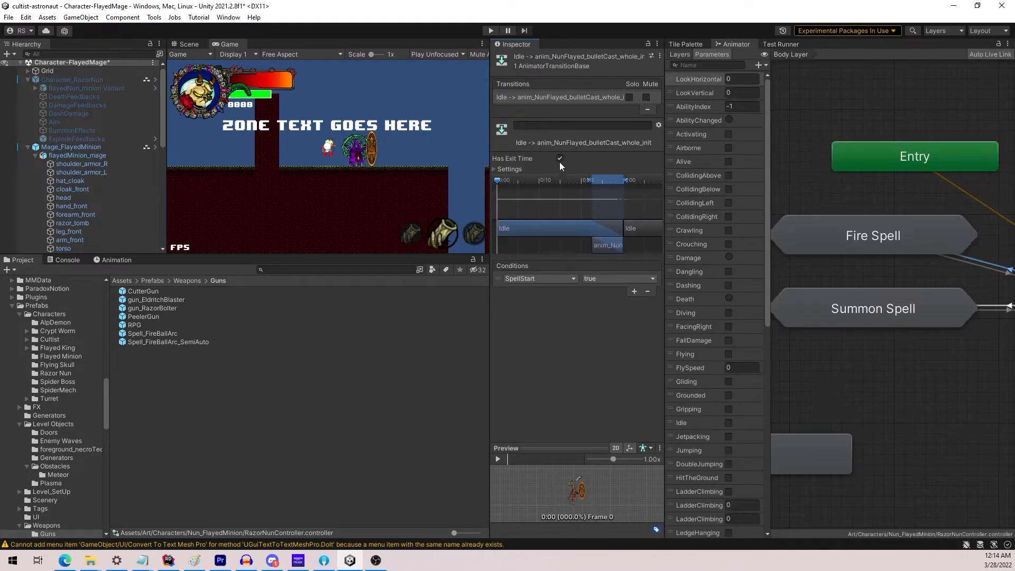
drag(488, 214, 309, 217)
drag(666, 227, 492, 227)
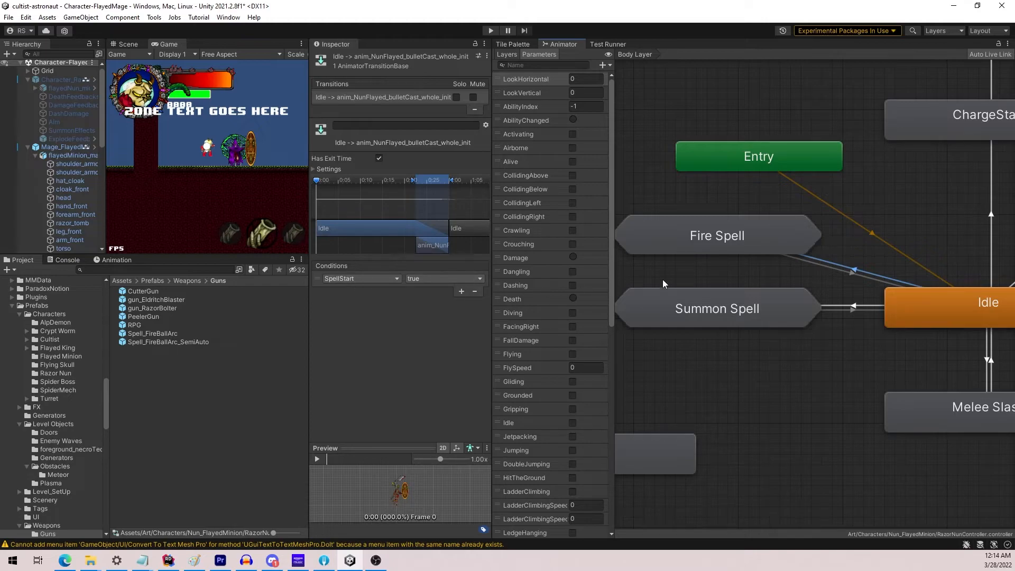
Open the Fire Spell sub-state machine and rename the anim_NunFlayed_bulletCast_whole_init state to Start Spell.
click(738, 243)
double_click(701, 242)
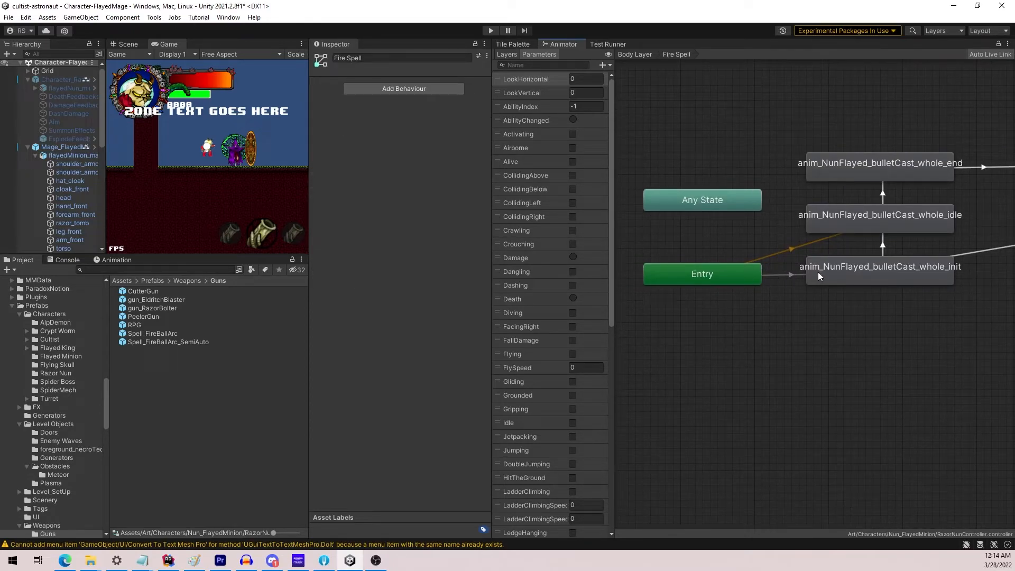
click(898, 273)
middle_drag(903, 273, 852, 280)
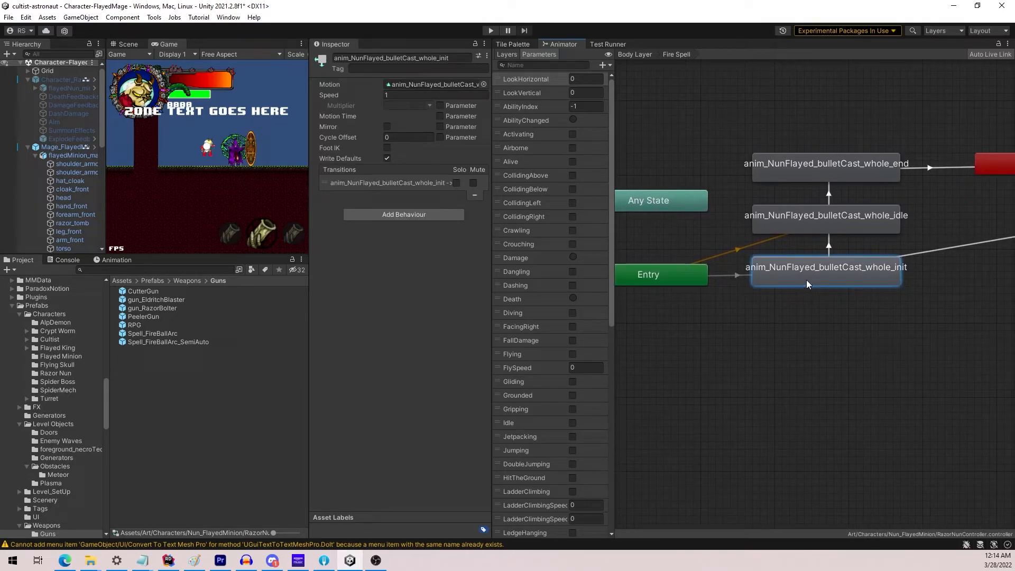
click(414, 60)
text(S)
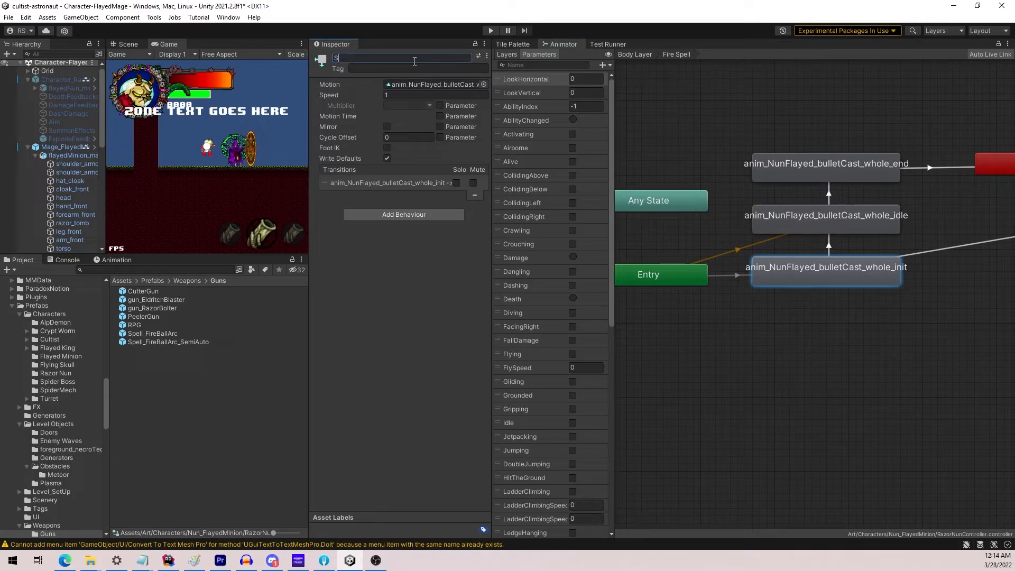
text(tart Spell)
key(Return)
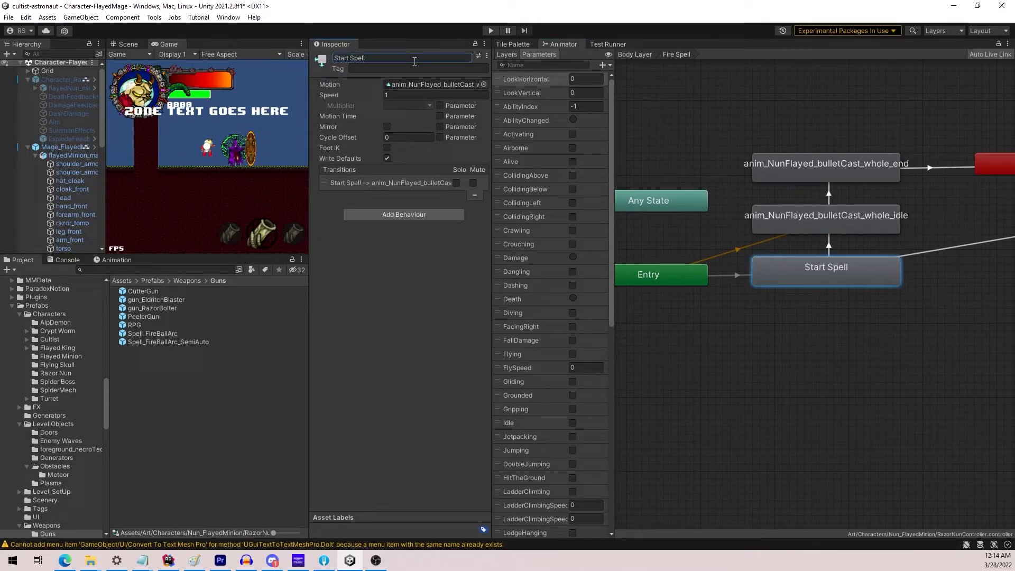
Examine the Start Spell state's motion clip and the ExecuteEvent animation event on its last frame.
drag(306, 127, 227, 126)
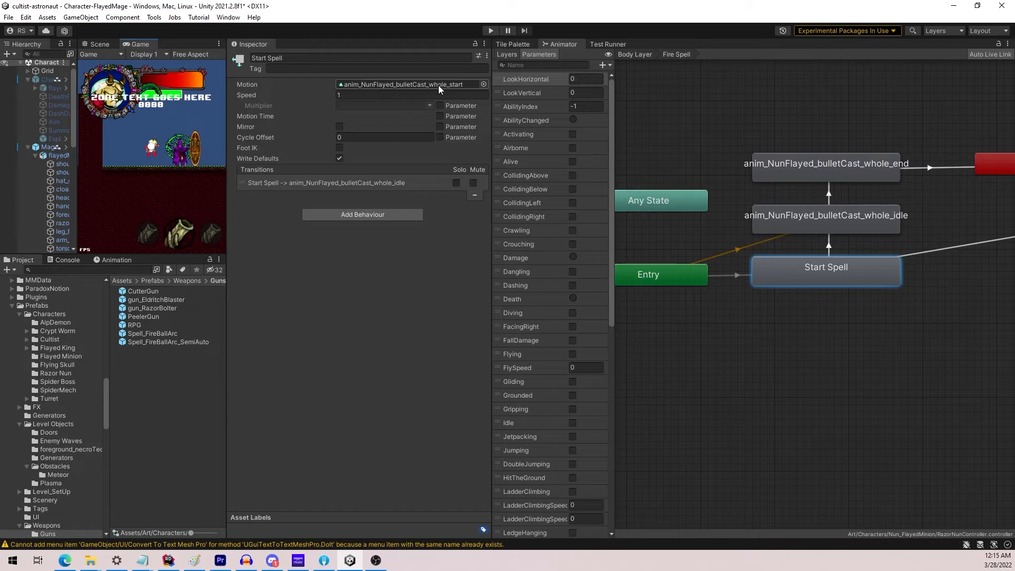
click(408, 87)
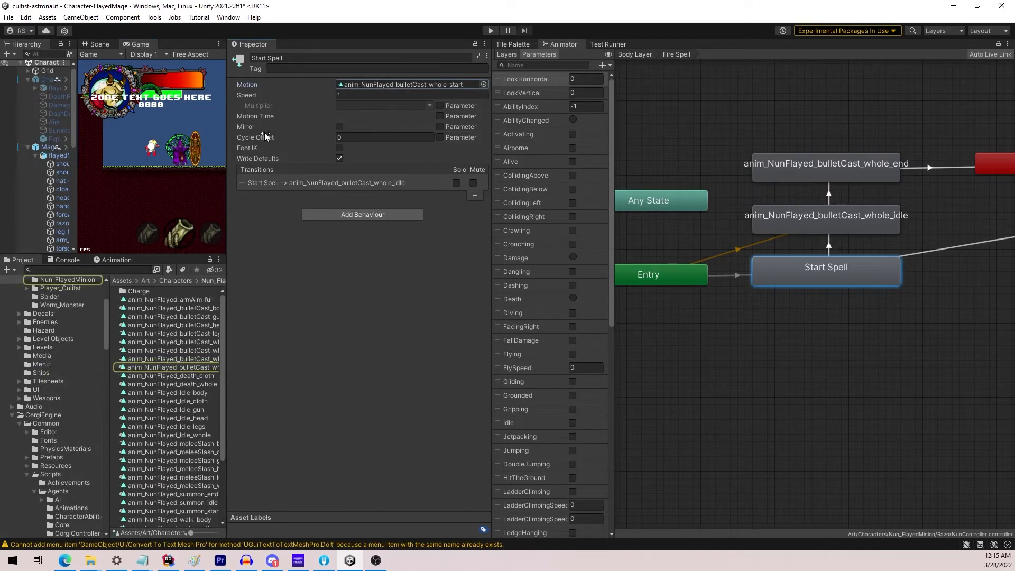
drag(228, 136, 455, 136)
double_click(235, 366)
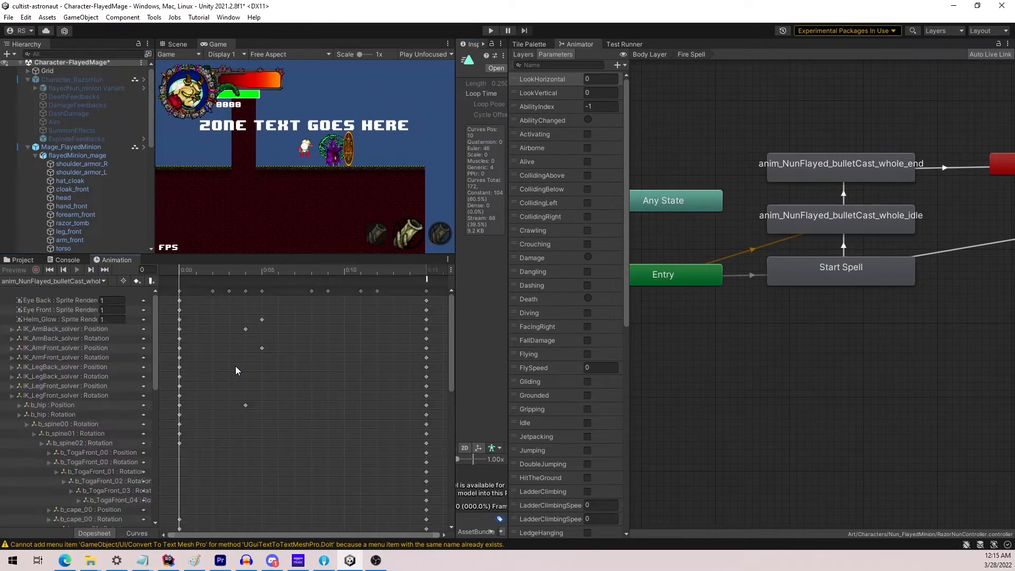
drag(180, 271, 427, 282)
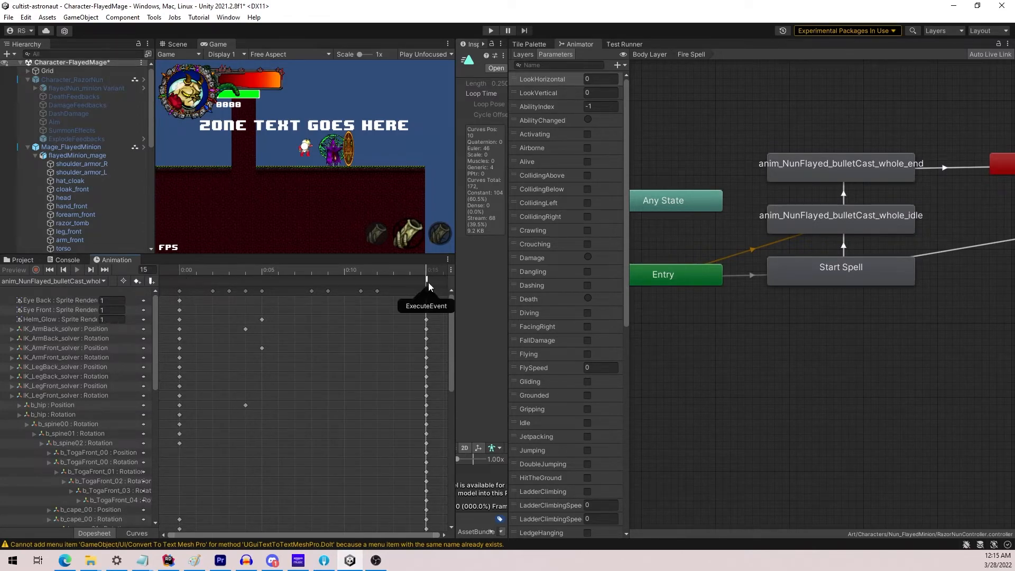
click(426, 280)
drag(454, 230, 273, 230)
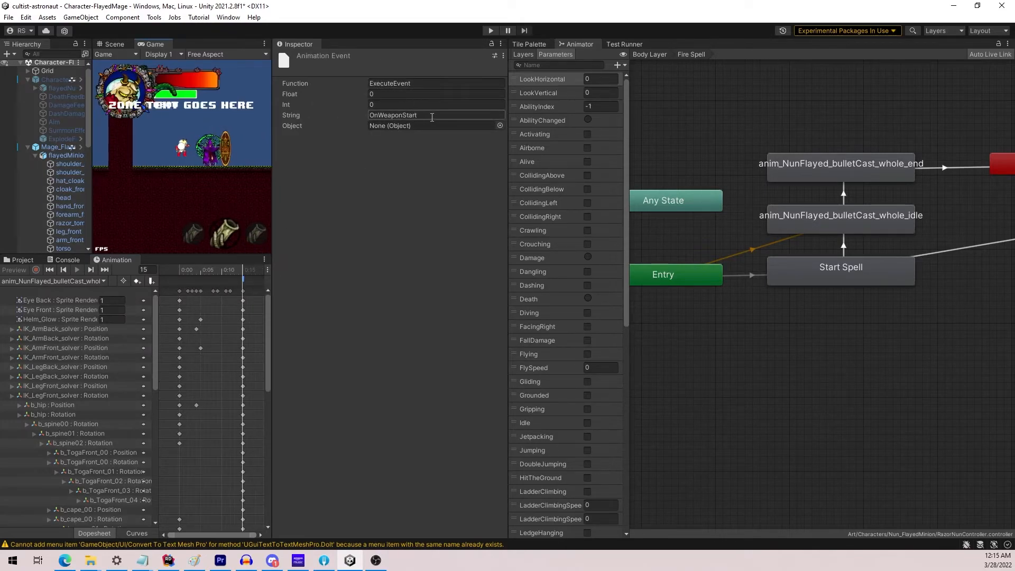
drag(432, 117, 371, 115)
drag(273, 156, 403, 155)
Check the transition out of Start Spell and rename the anim_NunFlayed_bulletCast_whole_idle state to Spell Loop.
click(845, 325)
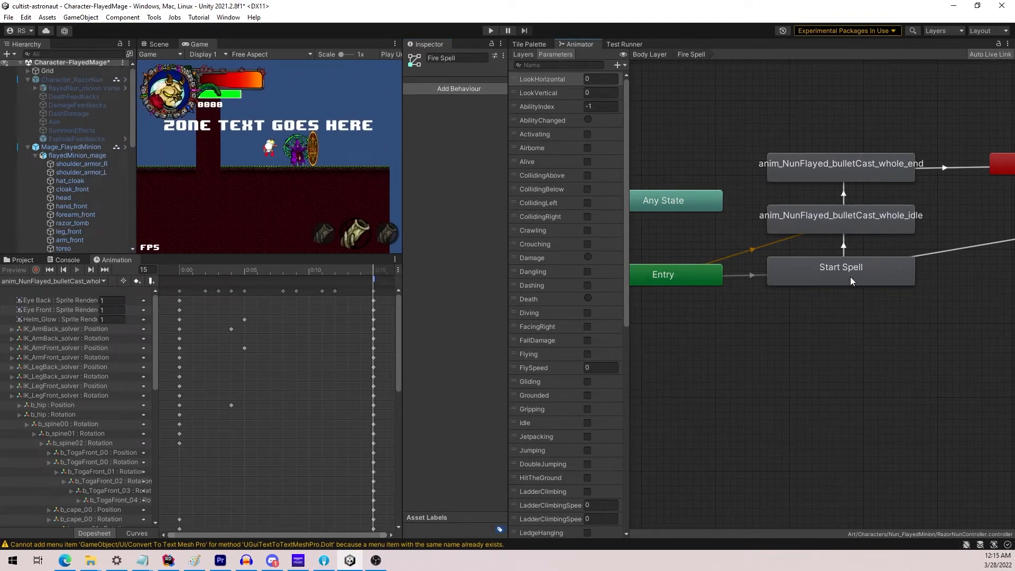
click(844, 246)
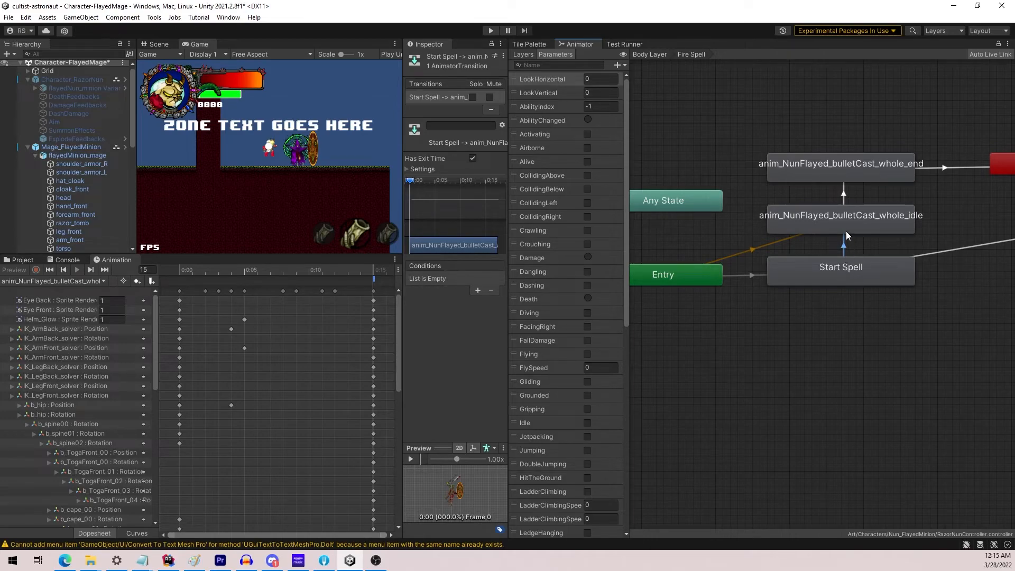
click(881, 217)
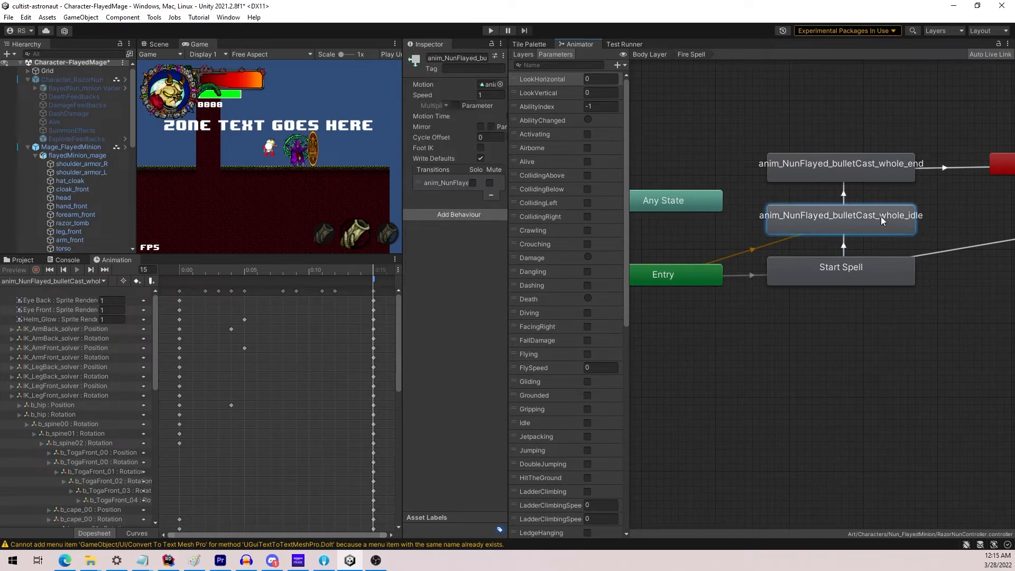
double_click(446, 58)
text(S)
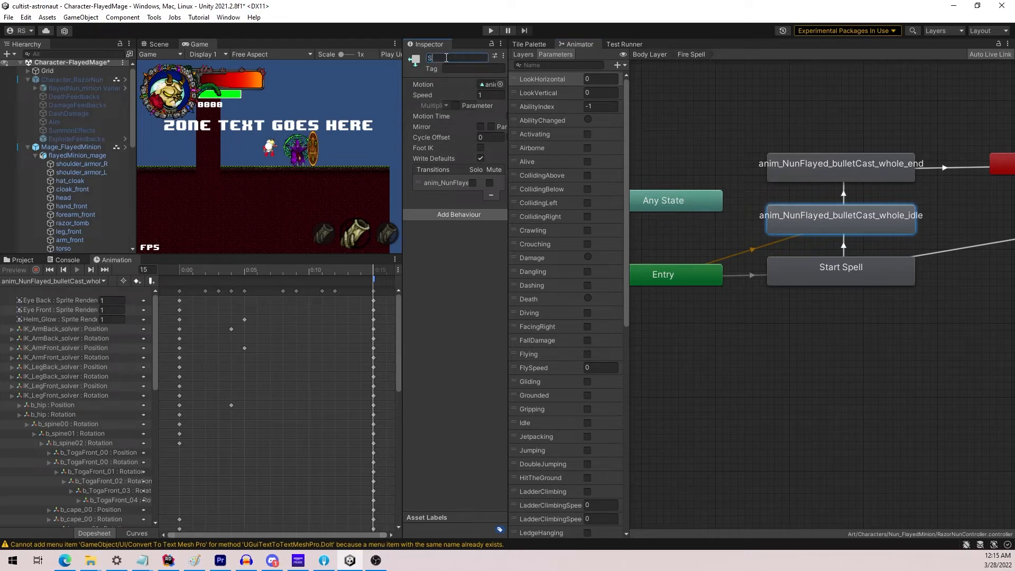
text(pell Loop)
key(Return)
Examine the Spell Loop state's motion clip and the condition on its outgoing transition.
click(773, 303)
click(841, 229)
drag(403, 124, 351, 124)
drag(509, 126, 645, 122)
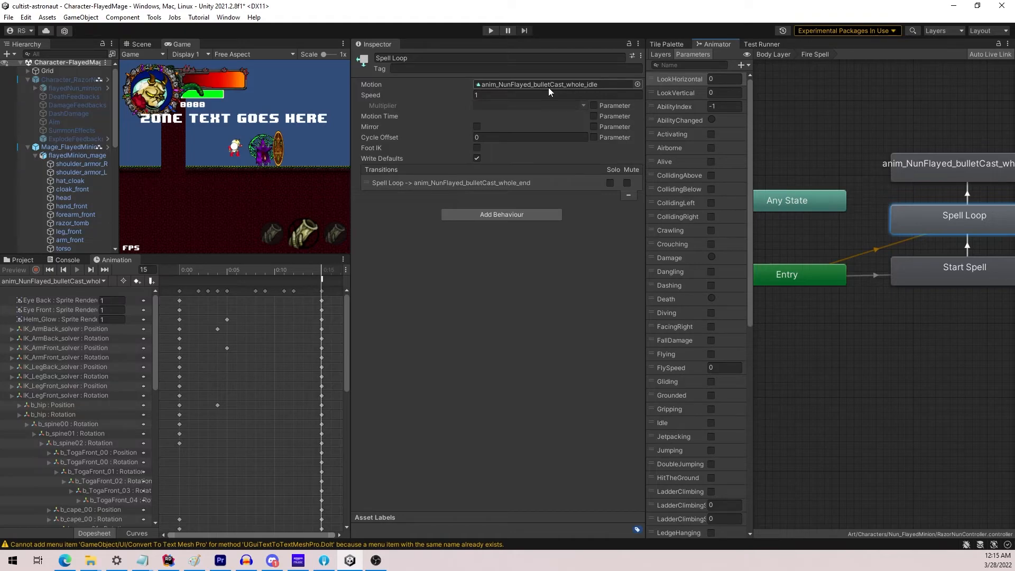
click(841, 191)
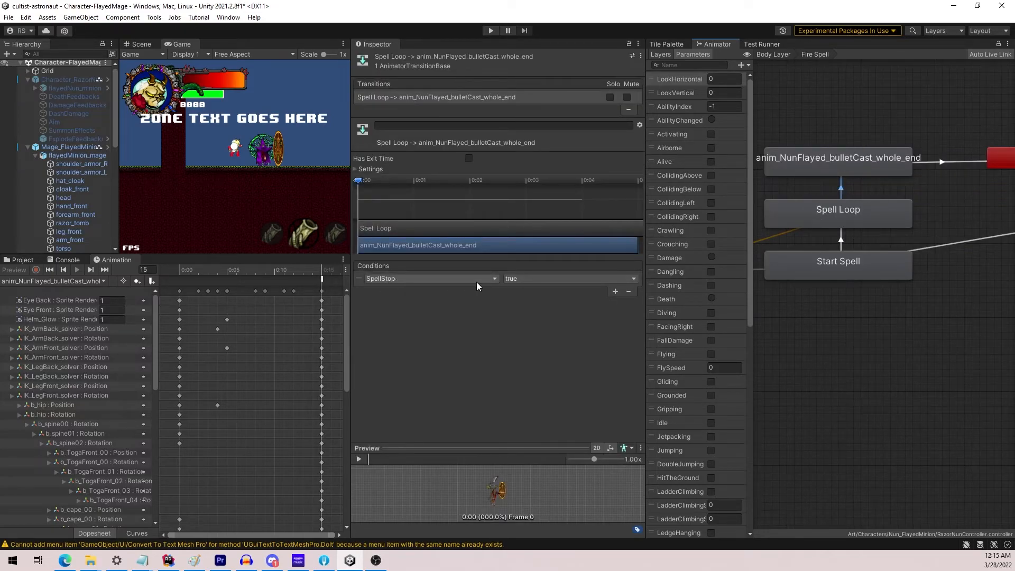
Rename the anim_NunFlayed_bulletCast_whole_end state to Stop Spell.
click(875, 163)
click(534, 85)
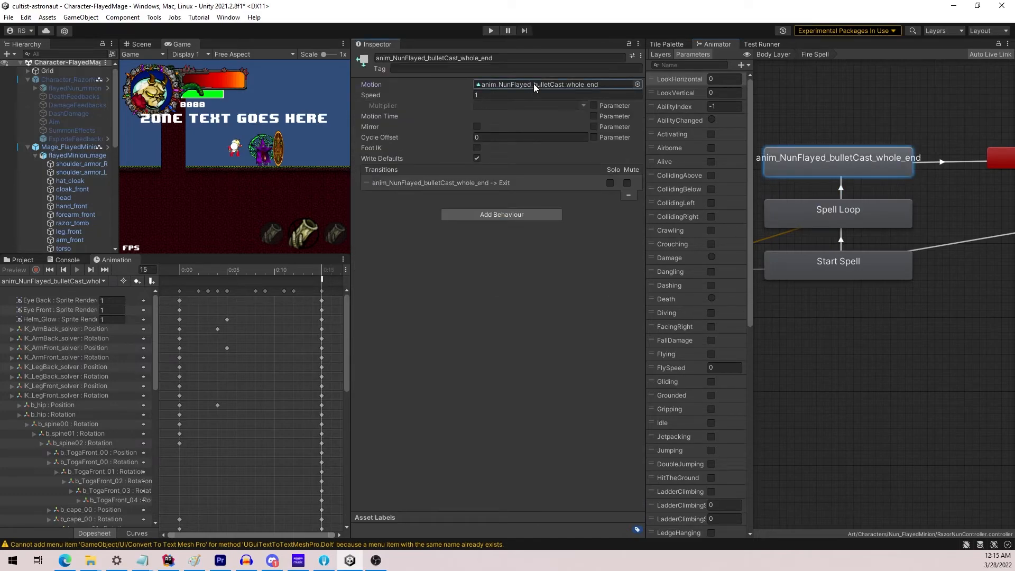
click(581, 57)
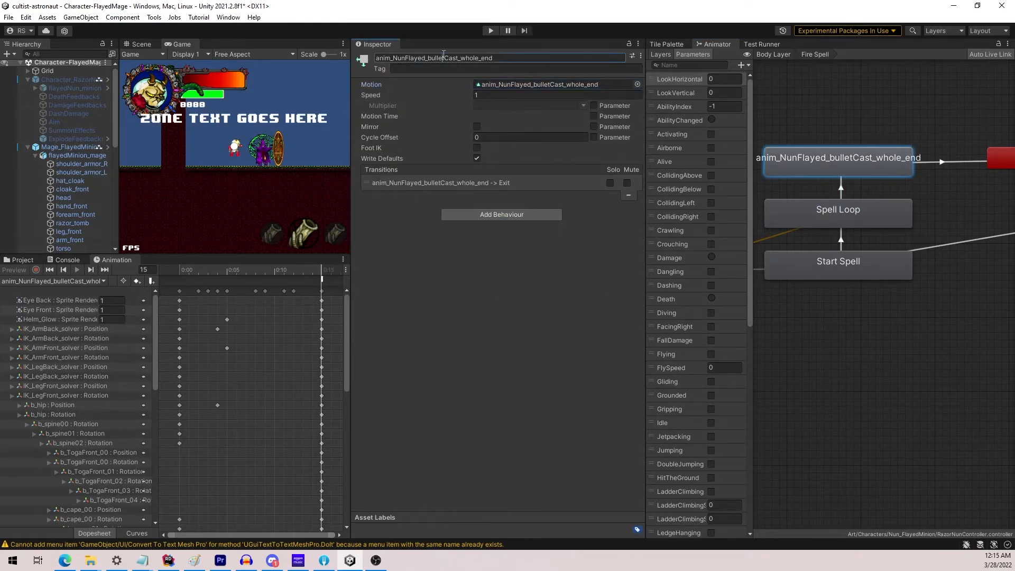
text(Spell Sto)
key(BackSpace)
key(BackSpace)
key(BackSpace)
key(BackSpace)
key(BackSpace)
key(BackSpace)
text(top Spell)
key(Return)
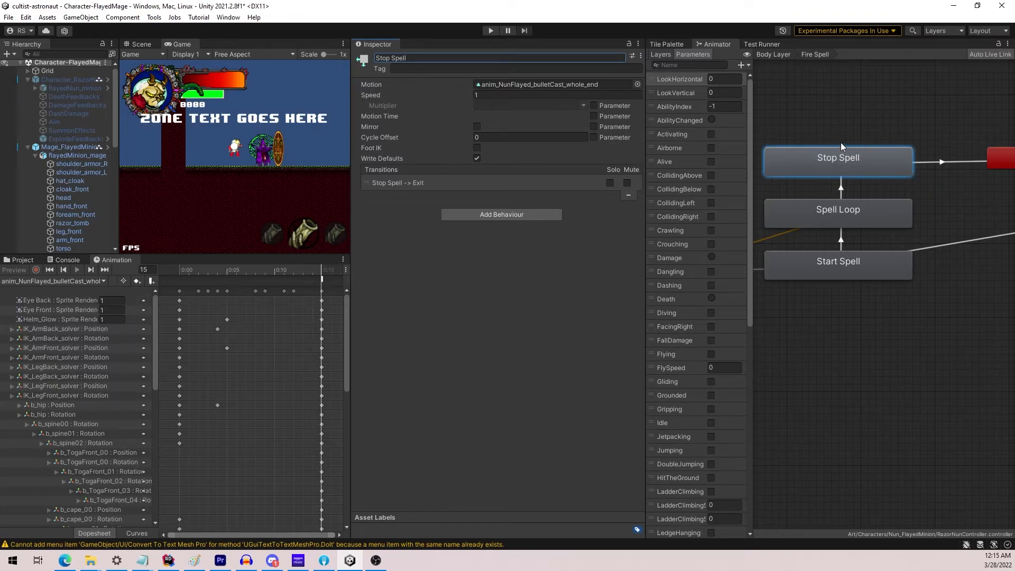
Activate the Character_RazorNun object in the scene.
drag(647, 89, 731, 94)
drag(352, 132, 453, 132)
click(92, 80)
click(748, 44)
click(787, 44)
click(479, 58)
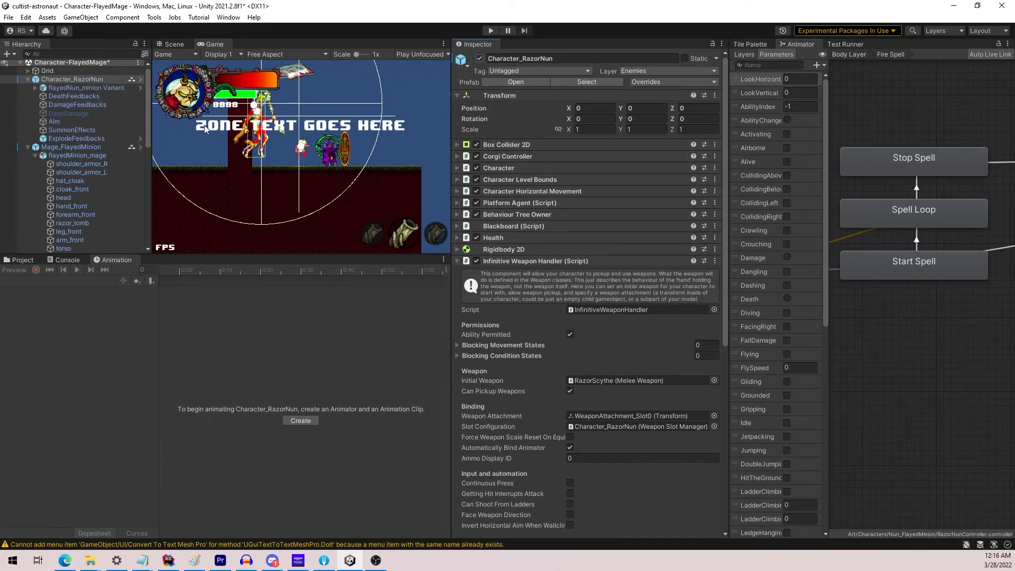
Preview the anim_NunFlayed_bulletCast_whole_end clip on flayedNun_minion Variant by scrubbing its timeline.
click(69, 88)
click(58, 283)
click(105, 155)
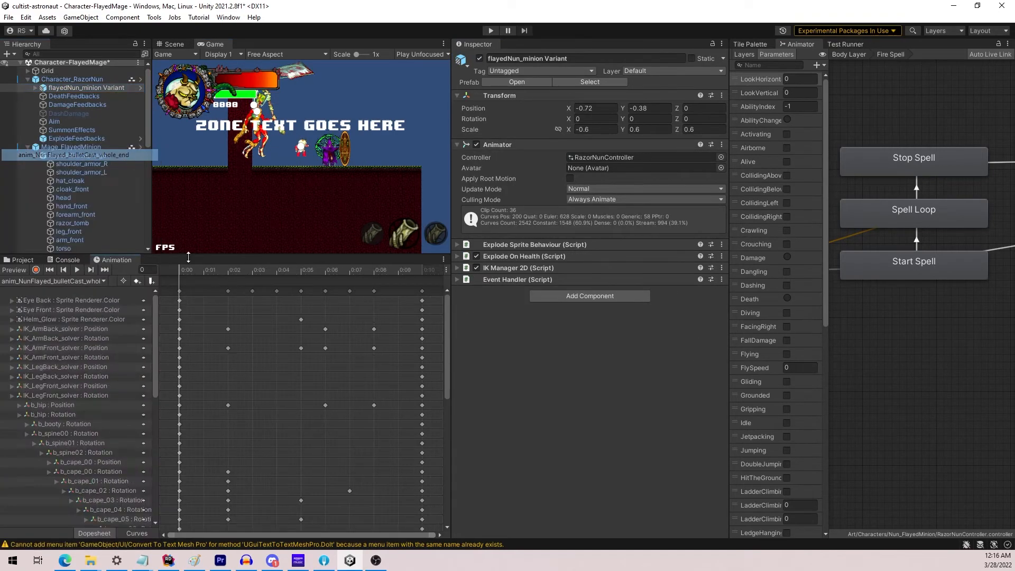
drag(180, 272, 398, 271)
drag(228, 274, 181, 280)
Preview the nun's anim_NunFlayed_bulletCast_whole_idle clip and then scrub through anim_NunFlayed_bulletCast_whole_start.
click(89, 281)
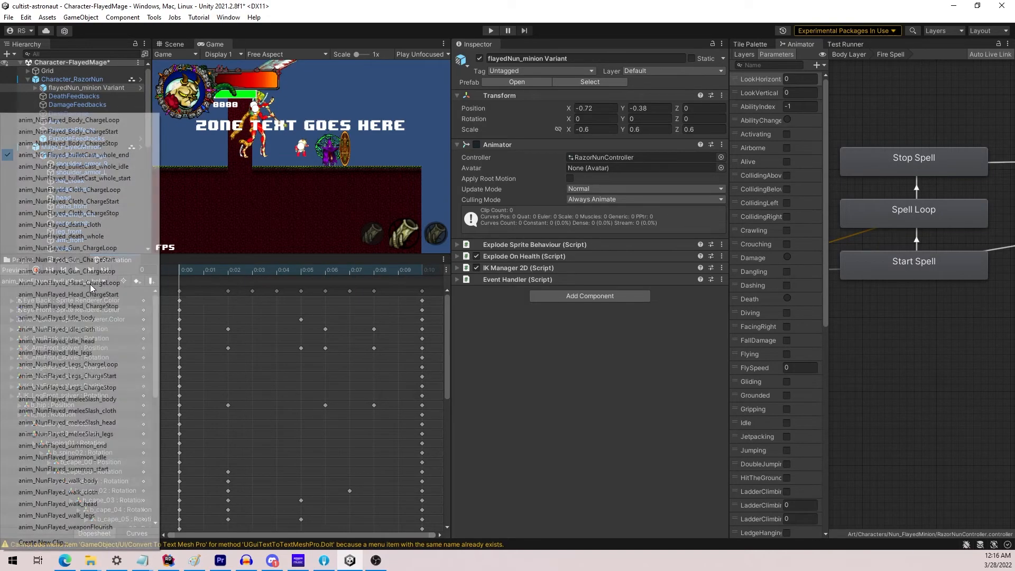
click(80, 166)
click(78, 269)
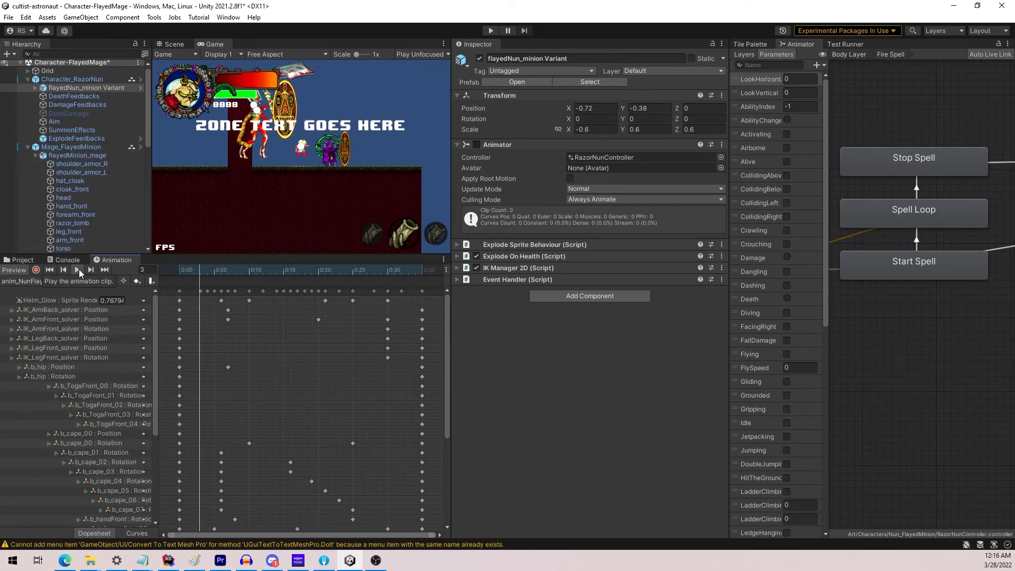
click(80, 281)
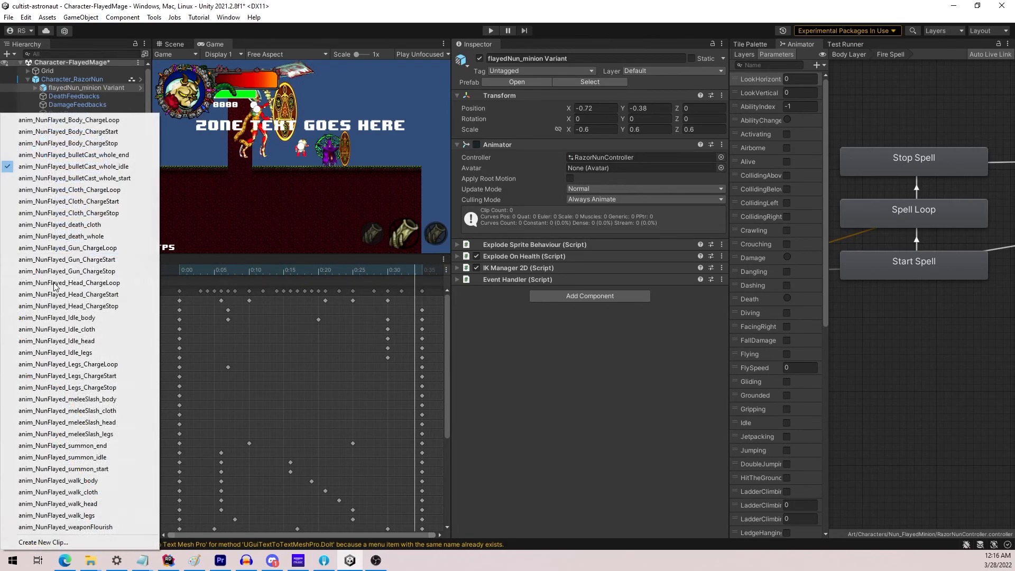
click(125, 179)
click(74, 270)
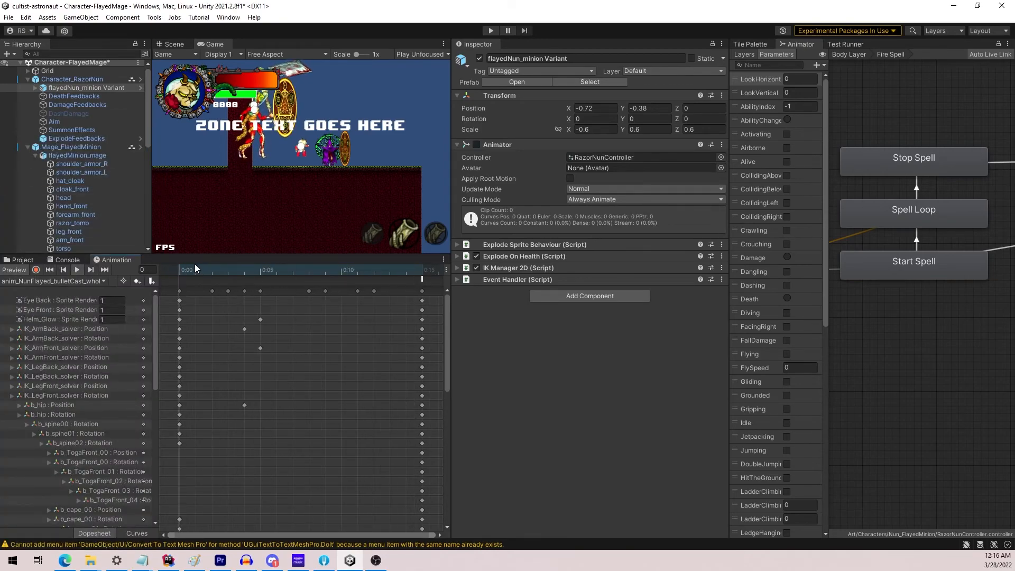
drag(176, 273, 421, 263)
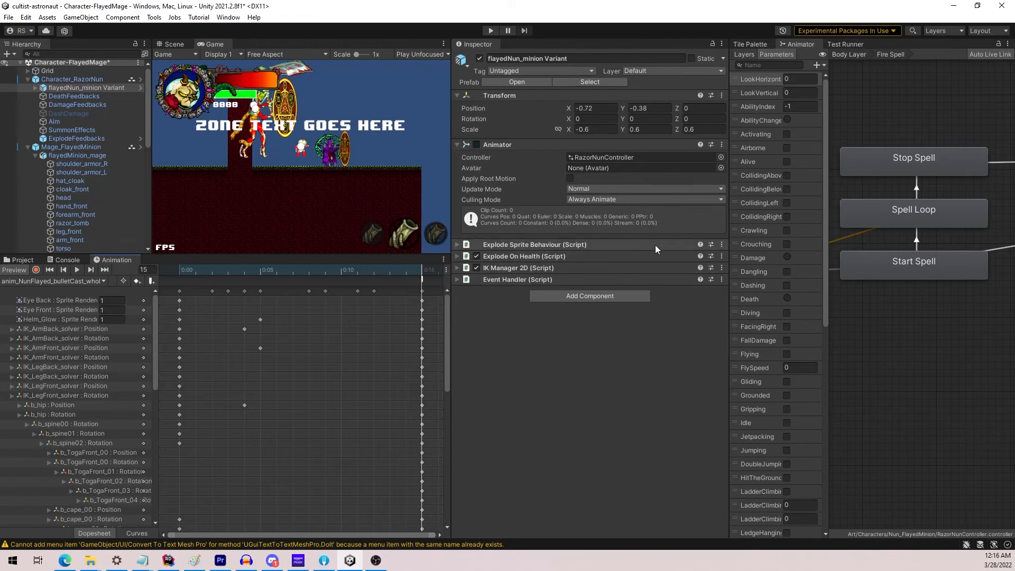
Examine the Stop Spell to Exit transition and how Fire Spell links to Idle in the Body Layer.
drag(730, 230, 465, 229)
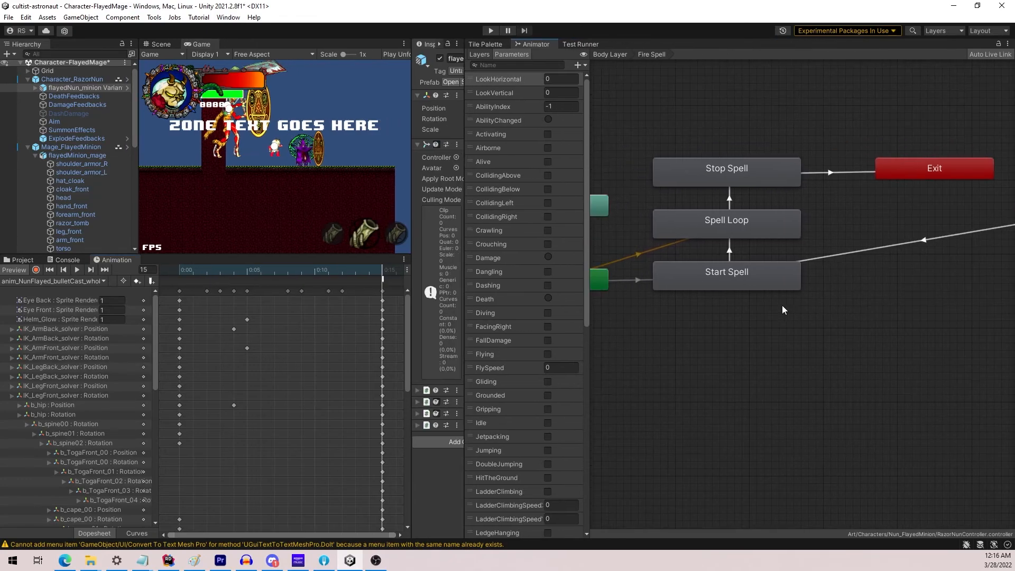
click(909, 166)
middle_drag(908, 186, 805, 198)
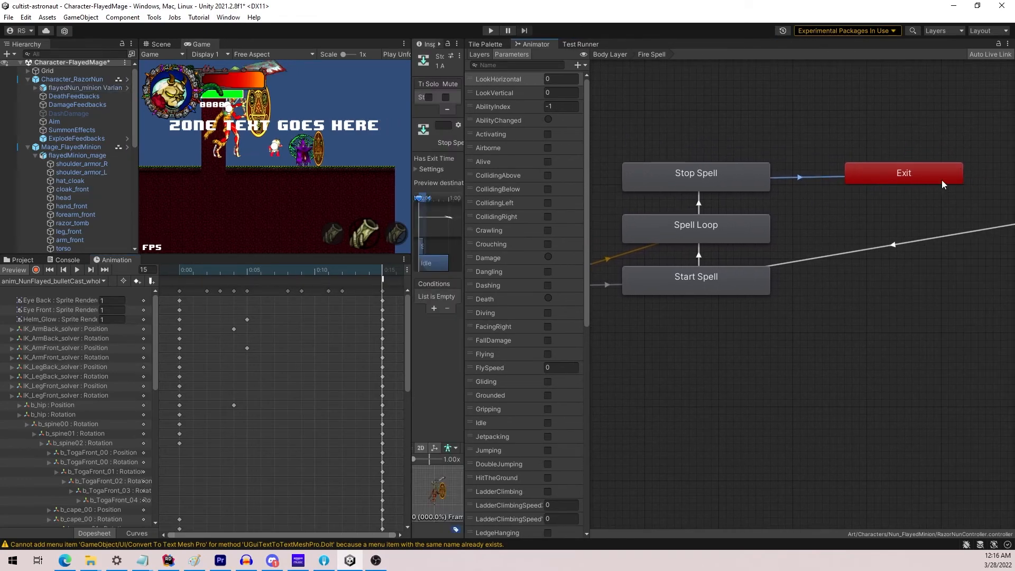
click(613, 54)
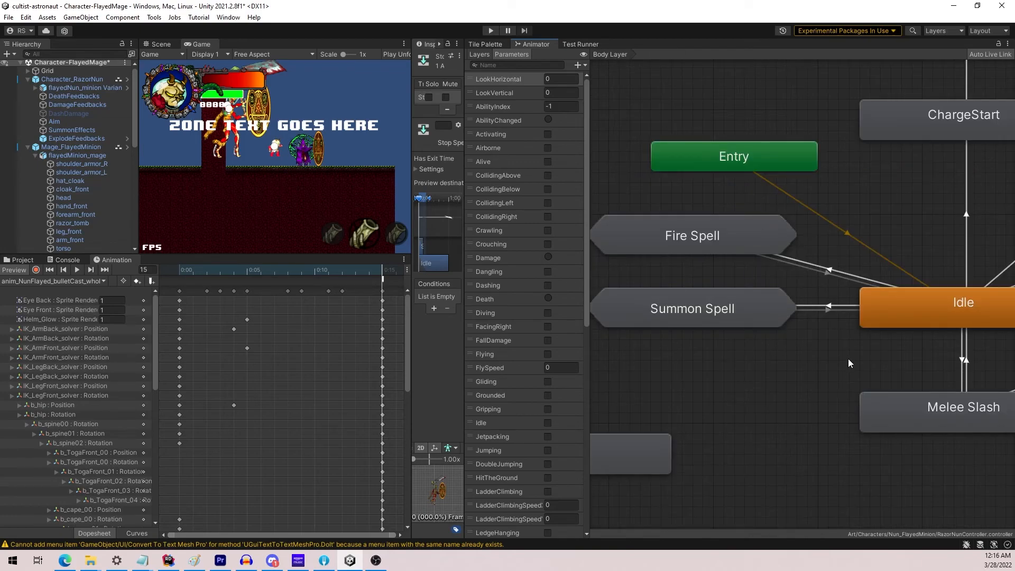
scroll(809, 349, down, 5)
scroll(766, 319, up, 5)
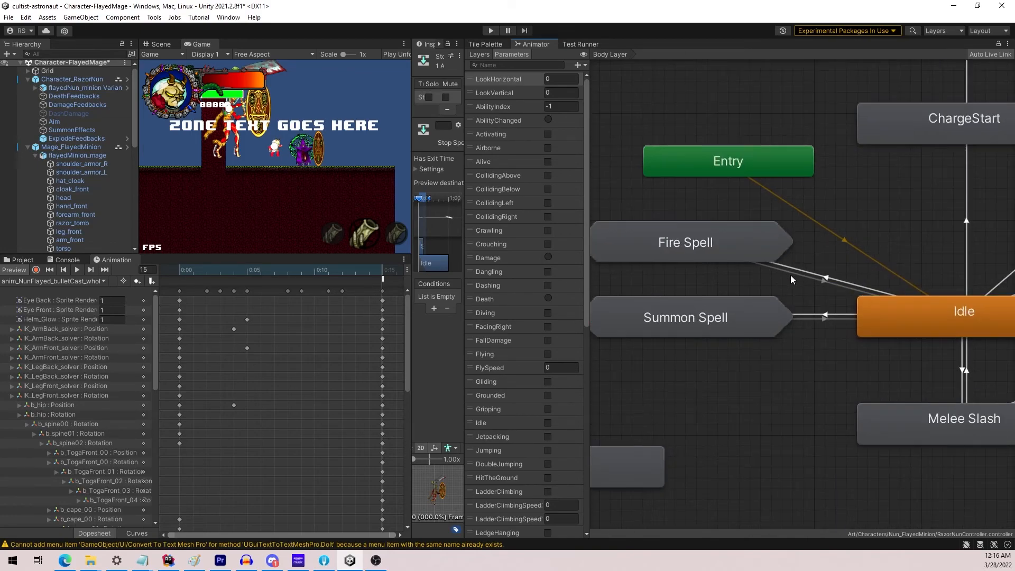
click(741, 245)
double_click(741, 244)
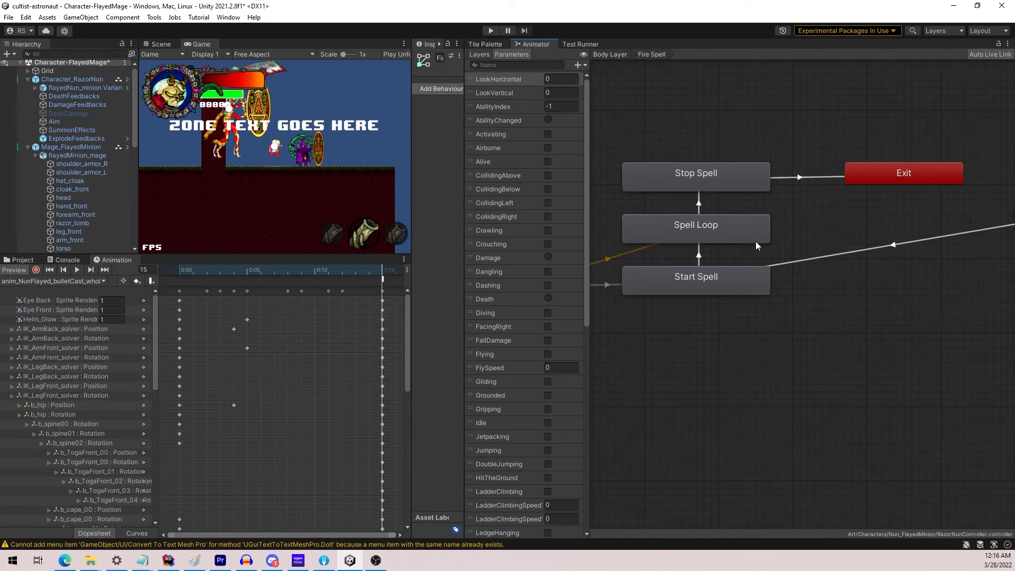
Examine the exit time and conditions of flayedMinion_mage's anim_mageFlayed_fireball_Full to Idle transition in a widened Inspector.
click(610, 54)
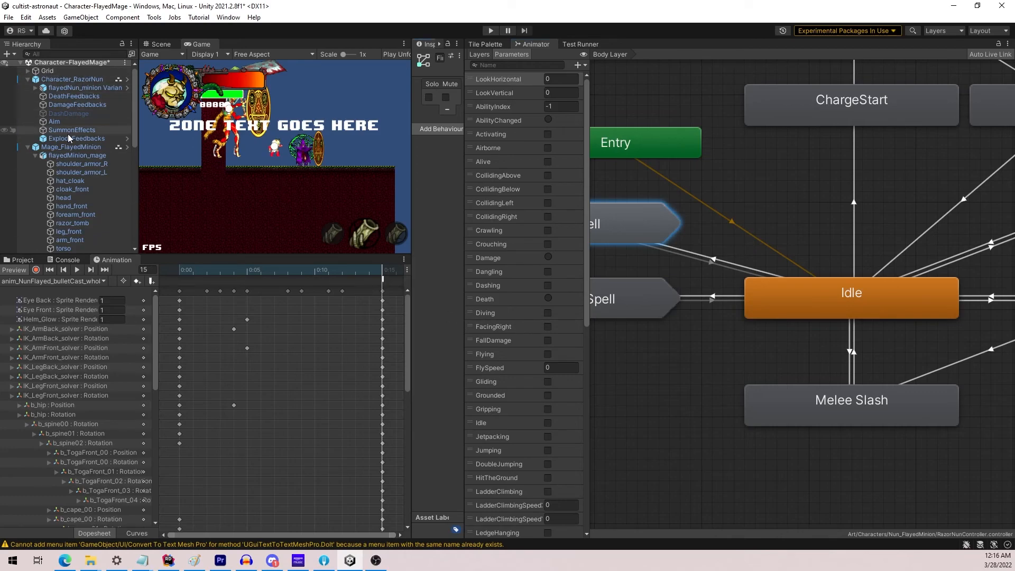
click(68, 154)
scroll(731, 273, up, 5)
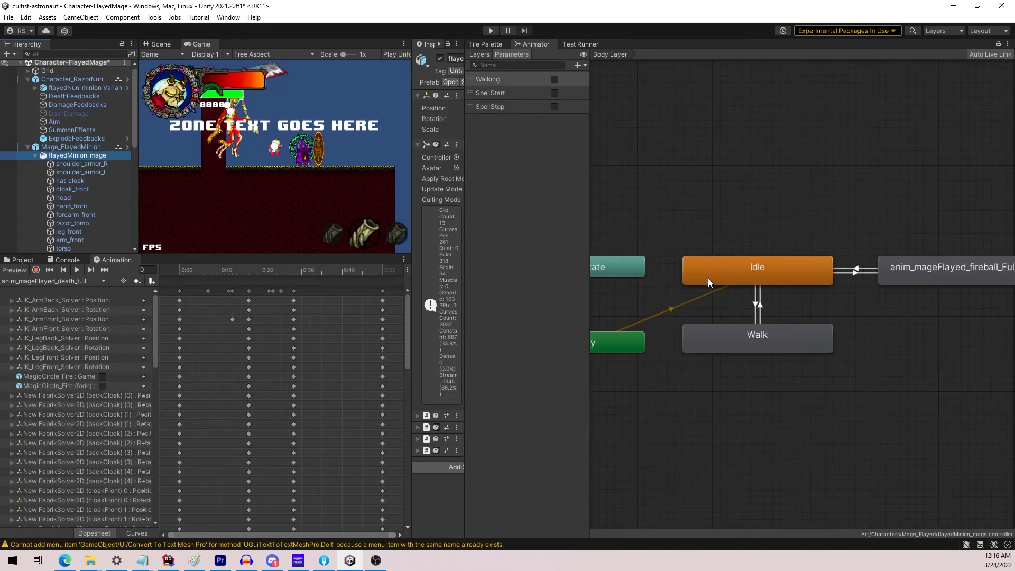
middle_drag(807, 321, 643, 313)
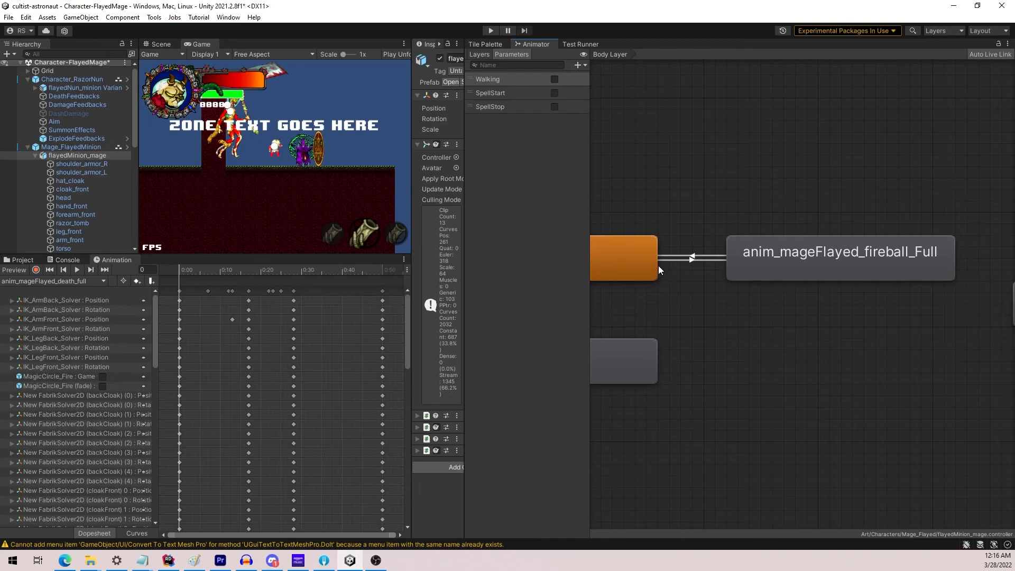
click(820, 264)
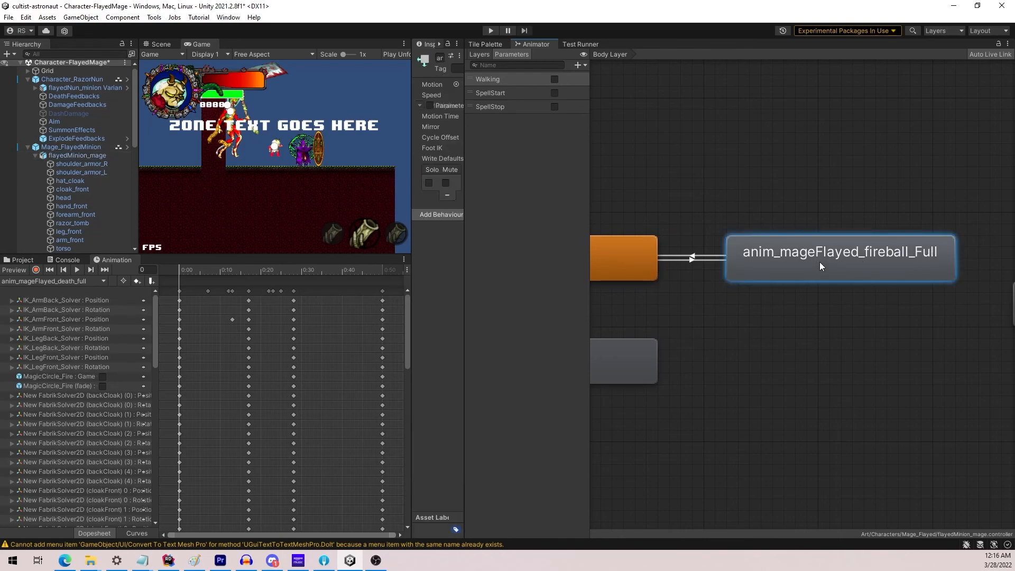
middle_drag(719, 265, 782, 268)
click(754, 260)
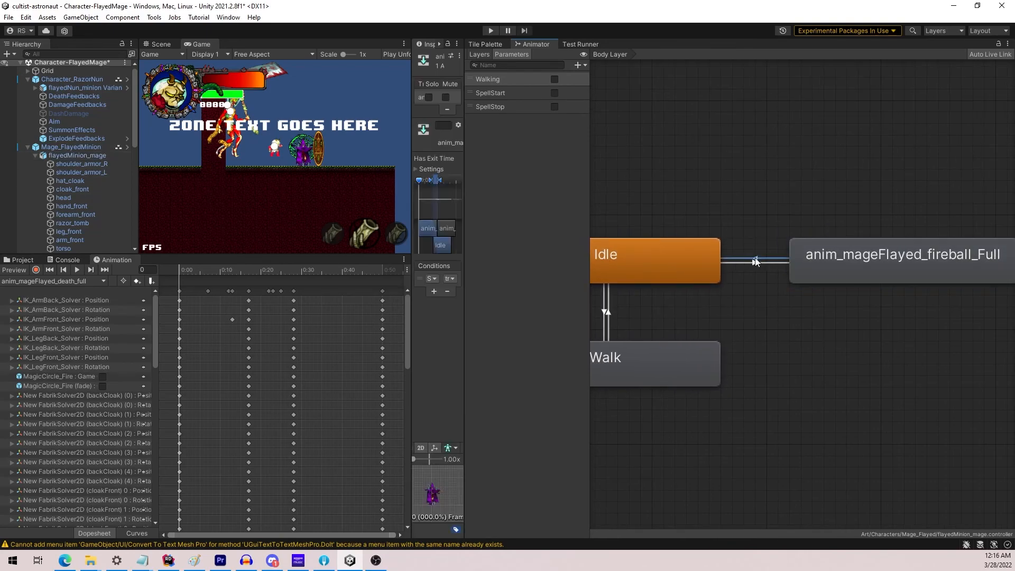
drag(589, 257, 655, 255)
drag(465, 251, 615, 249)
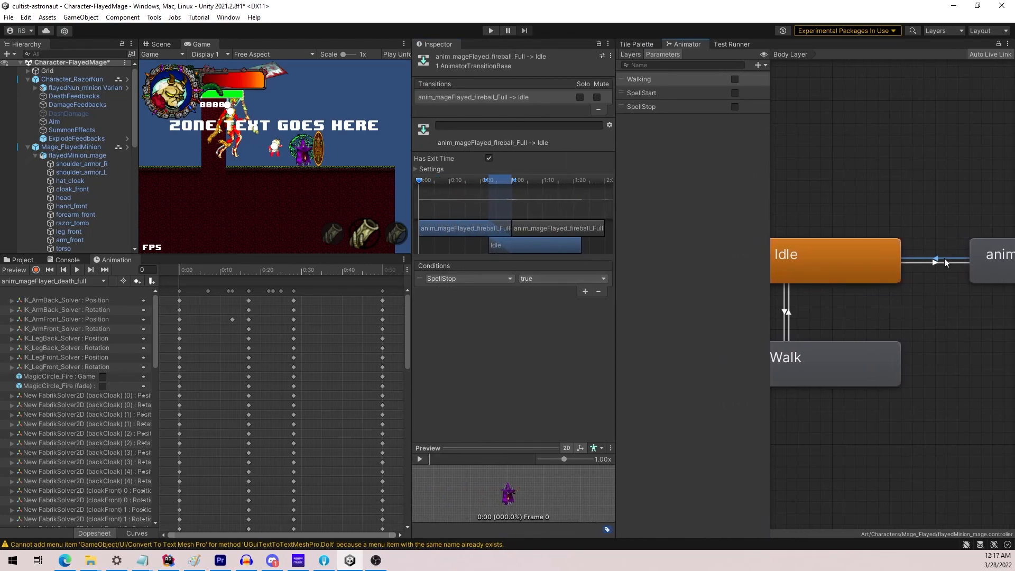
scroll(861, 299, down, 3)
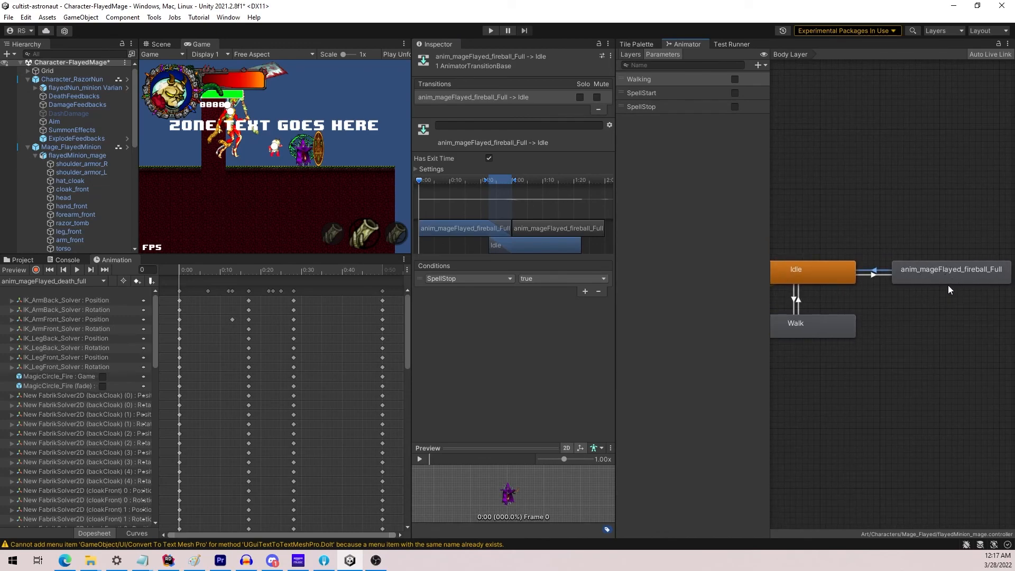
drag(979, 310, 954, 357)
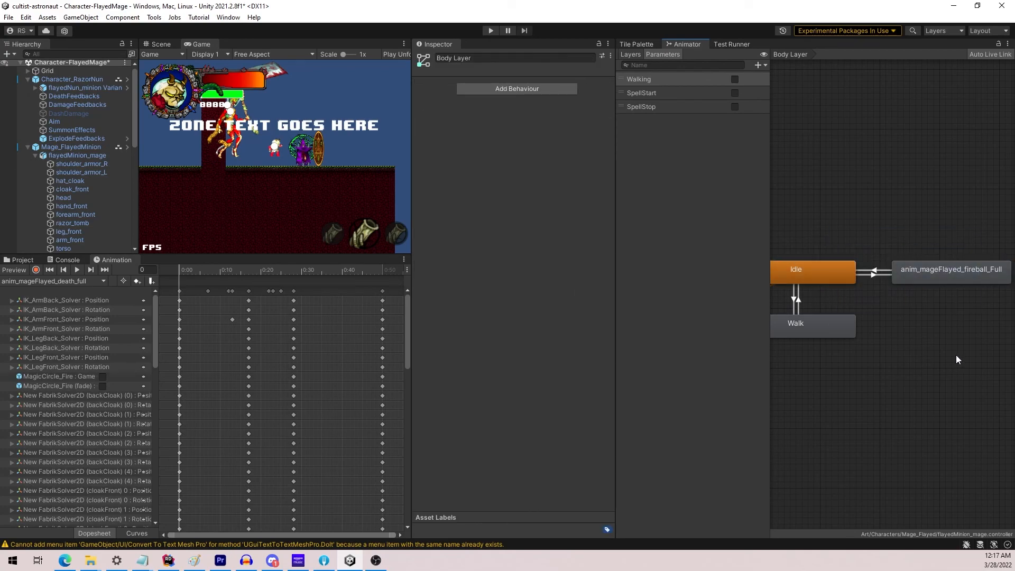
Run the scene in play mode to test the mage's fireball casting.
click(490, 31)
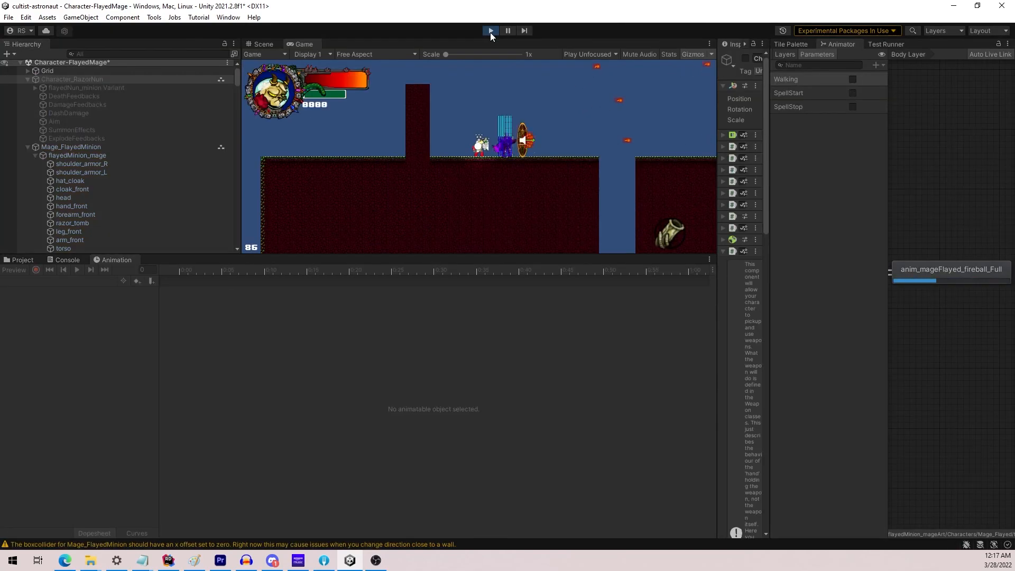